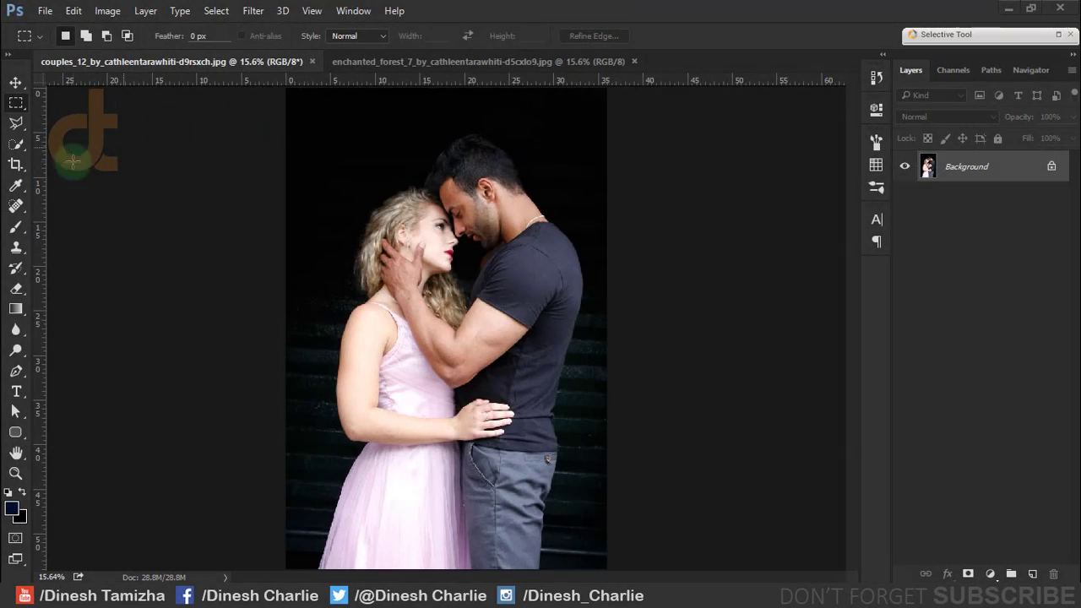
- Quick-select the couple with a smaller brush and duplicate the Background layer
{"action": "left_click", "coordinate": [18, 147]}
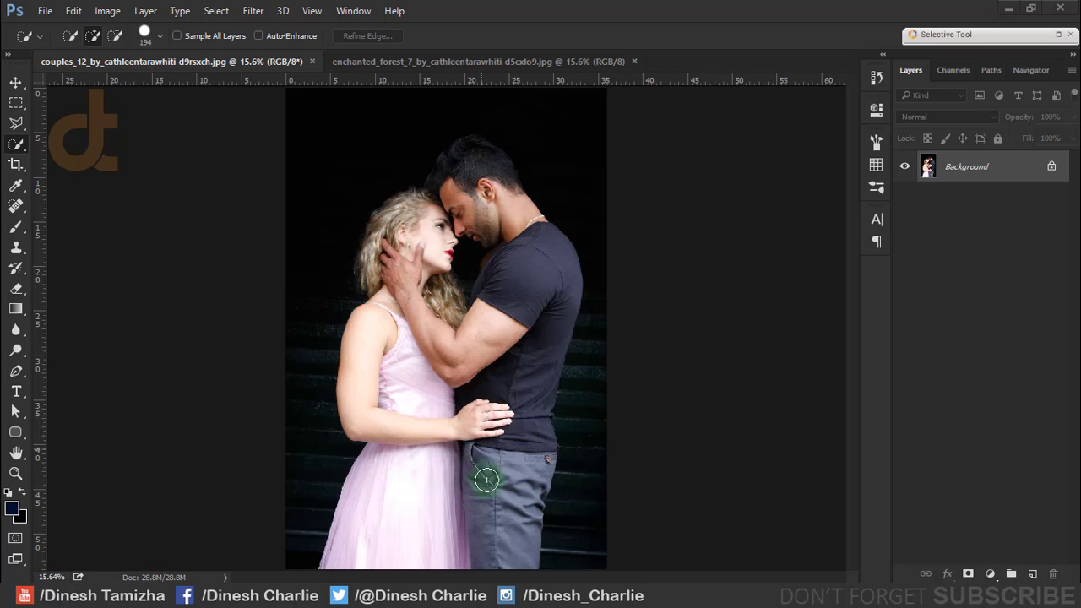
{"action": "mouse_move", "coordinate": [467, 534]}
{"action": "left_mouse_down"}
{"action": "mouse_move", "coordinate": [511, 471]}
{"action": "mouse_move", "coordinate": [374, 321]}
{"action": "mouse_move", "coordinate": [398, 229]}
{"action": "mouse_move", "coordinate": [536, 420]}
{"action": "left_mouse_up"}
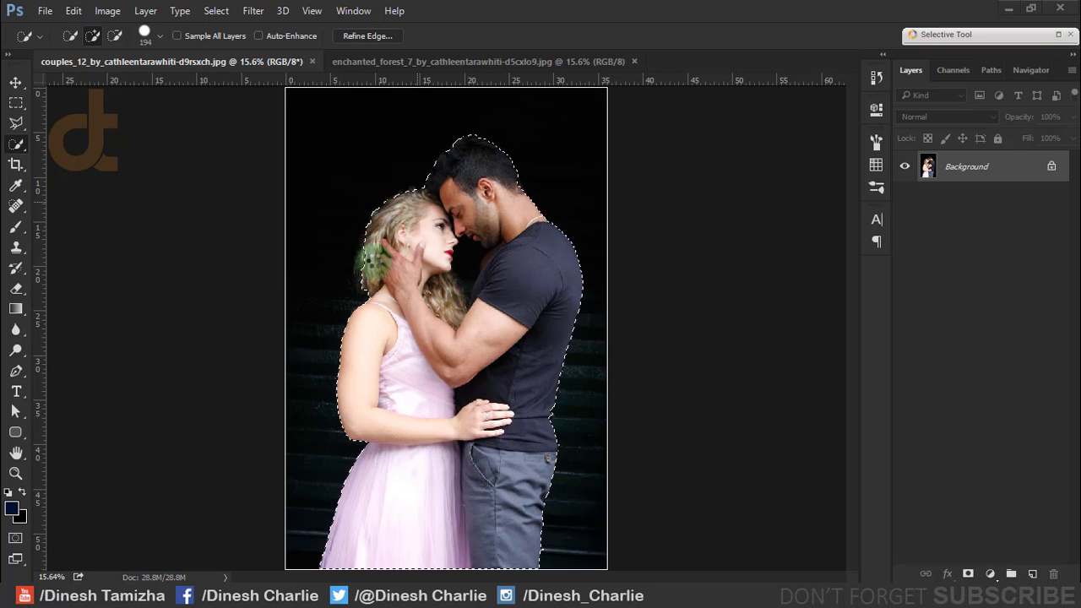
{"action": "scroll", "coordinate": [513, 280], "scroll_direction": "up", "scroll_amount": 3}
{"action": "scroll", "coordinate": [535, 451], "scroll_direction": "up", "scroll_amount": 5}
{"action": "key", "text": "bracketleft"}
{"action": "key", "text": "bracketleft"}
{"action": "key", "text": "bracketleft"}
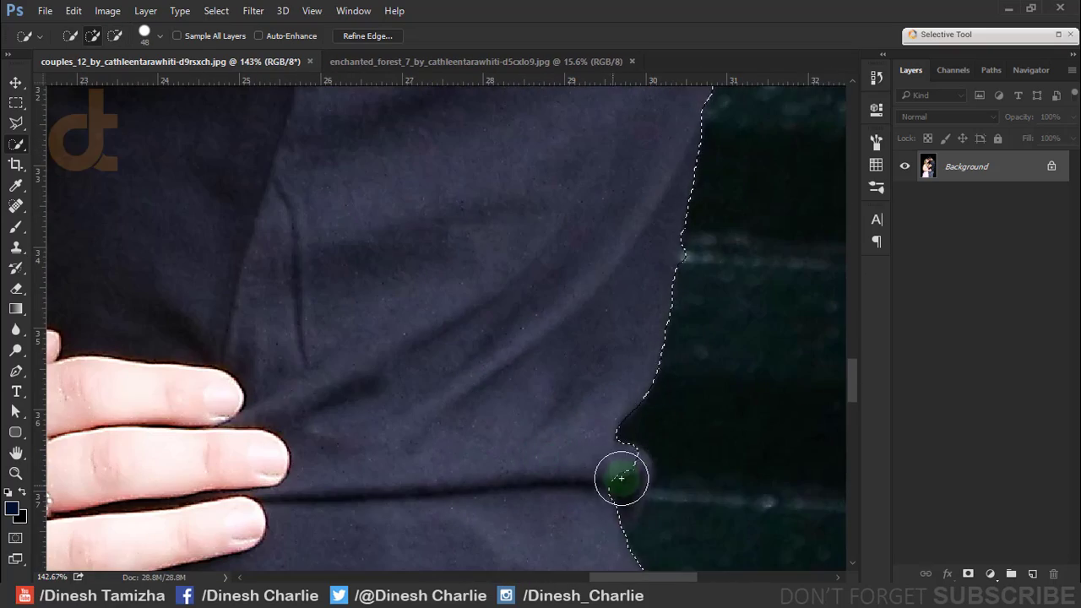
{"action": "scroll", "coordinate": [588, 250], "scroll_direction": "down", "scroll_amount": 3}
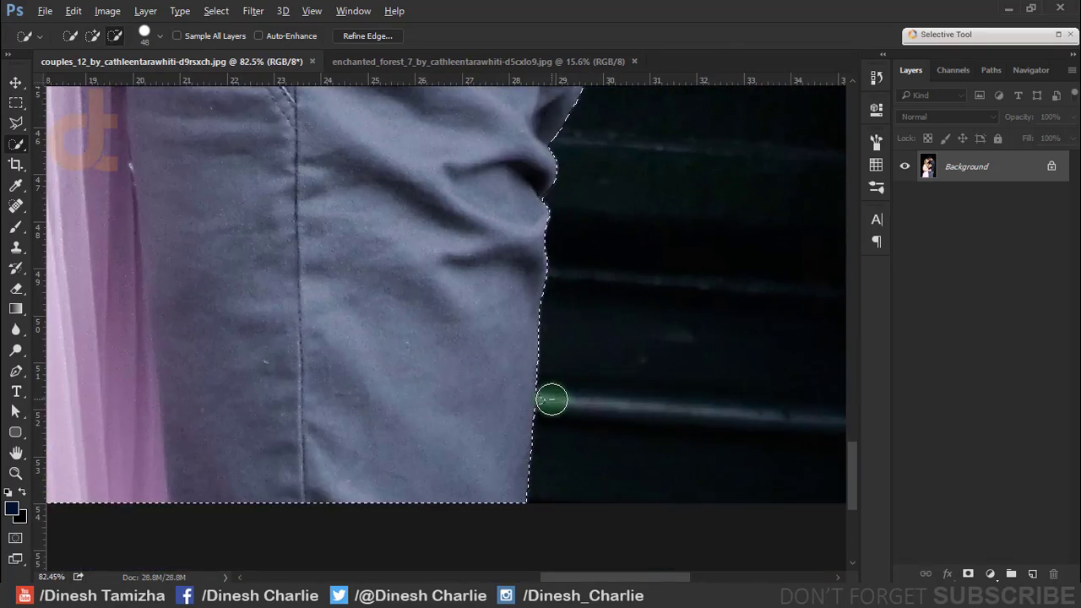
{"action": "scroll", "coordinate": [724, 306], "scroll_direction": "up", "scroll_amount": 5}
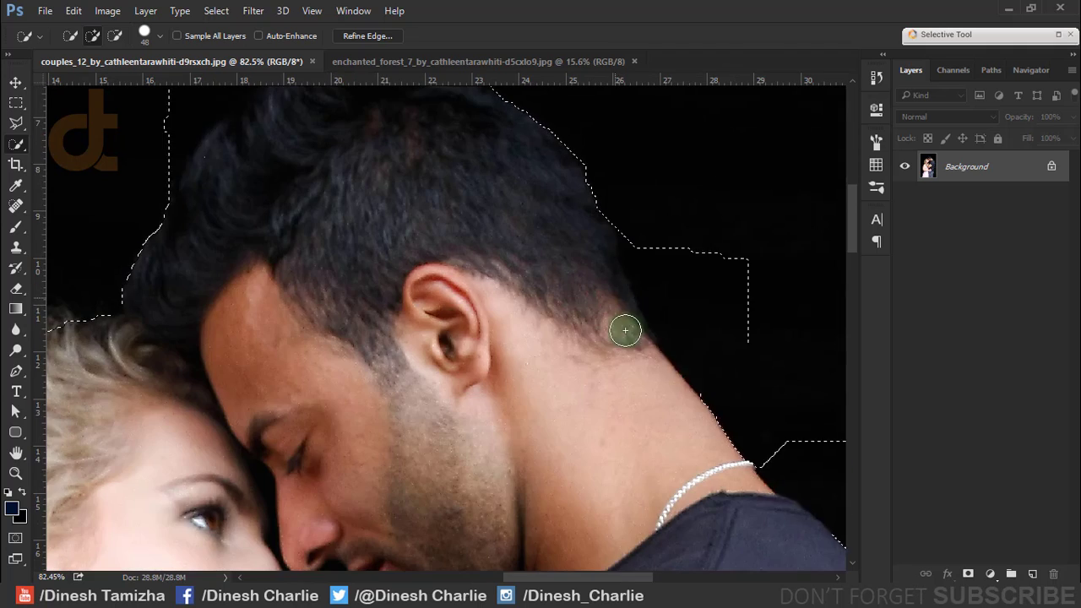
{"action": "key", "text": "space"}
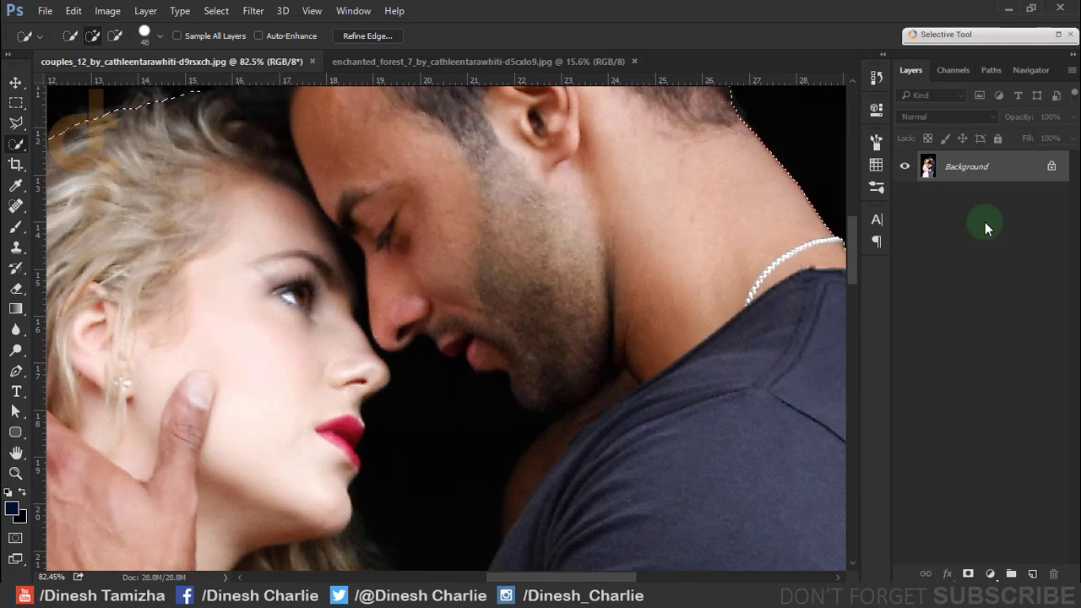
{"action": "left_click_drag", "start_coordinate": [976, 181], "coordinate": [1033, 574]}
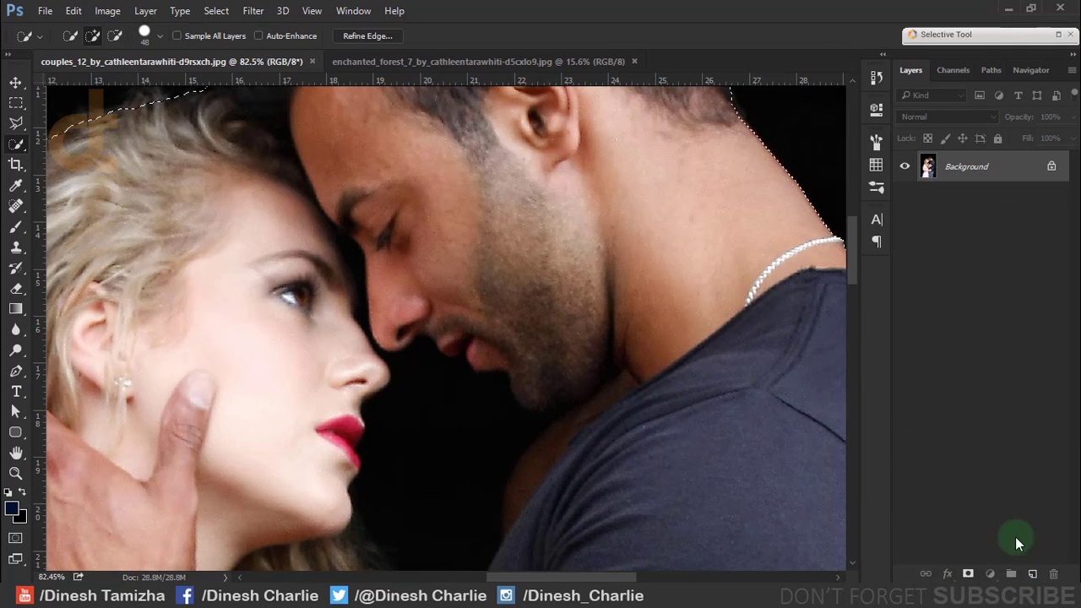
- Mask the Background copy to the couple and hide the original Background layer
{"action": "left_click", "coordinate": [969, 575]}
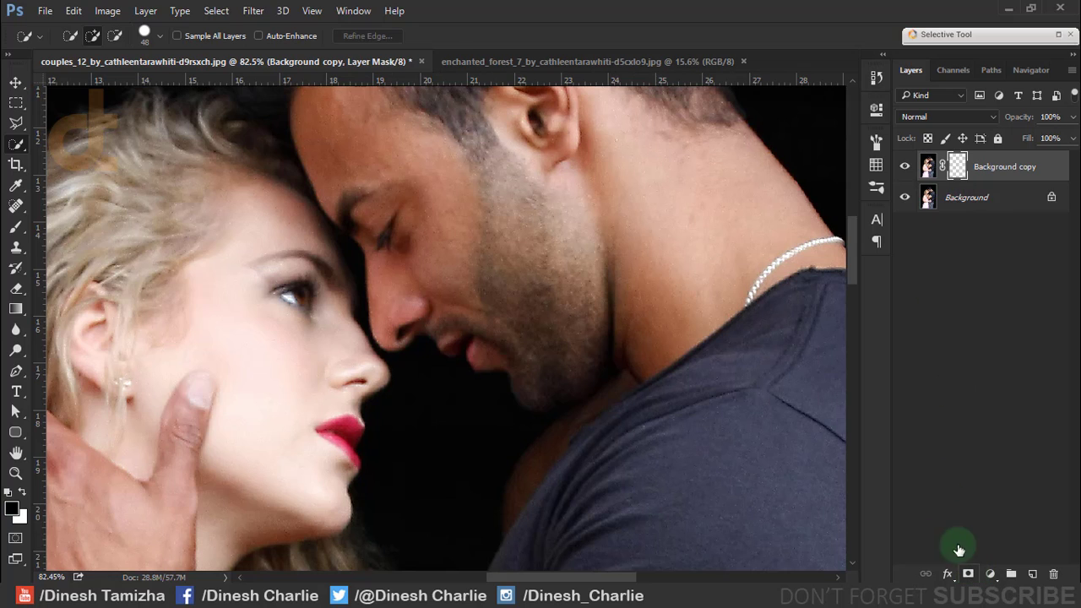
{"action": "left_click", "coordinate": [907, 197]}
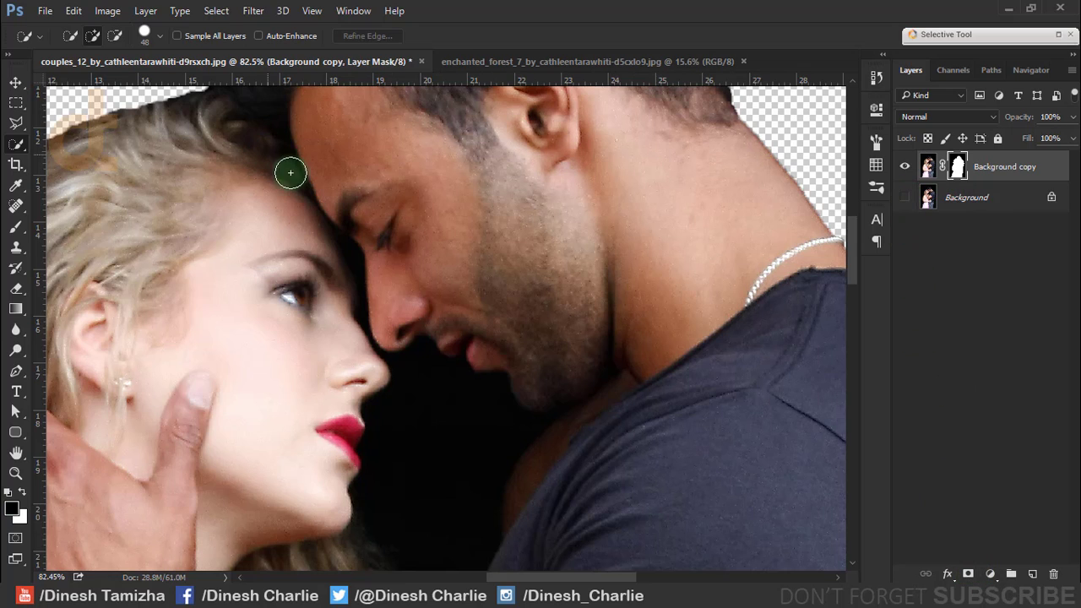
{"action": "left_click_drag", "start_coordinate": [374, 339], "coordinate": [374, 282]}
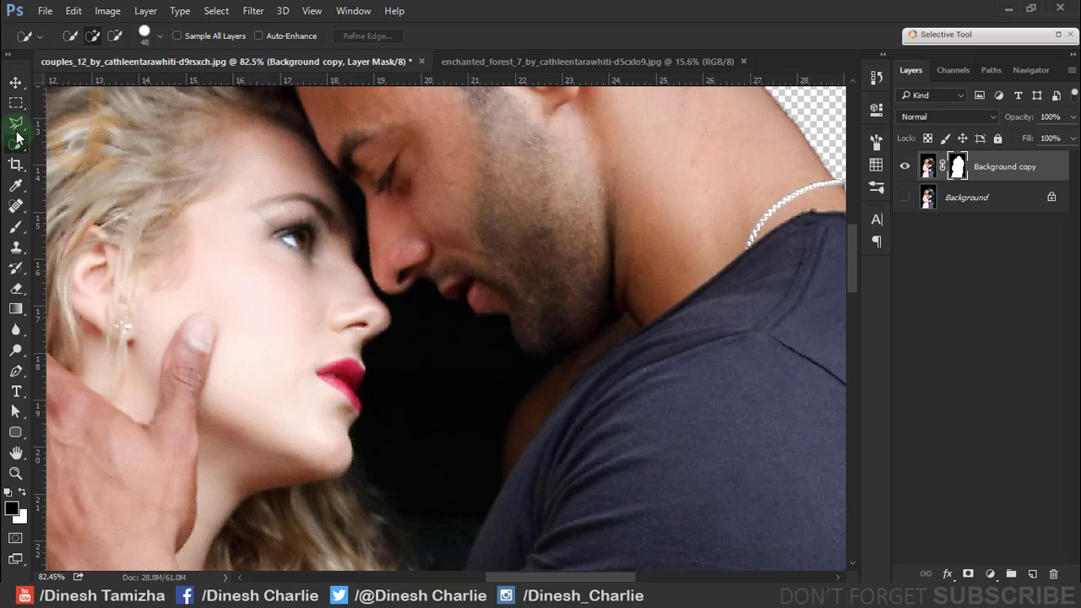
{"action": "key", "text": "ctrl+plus"}
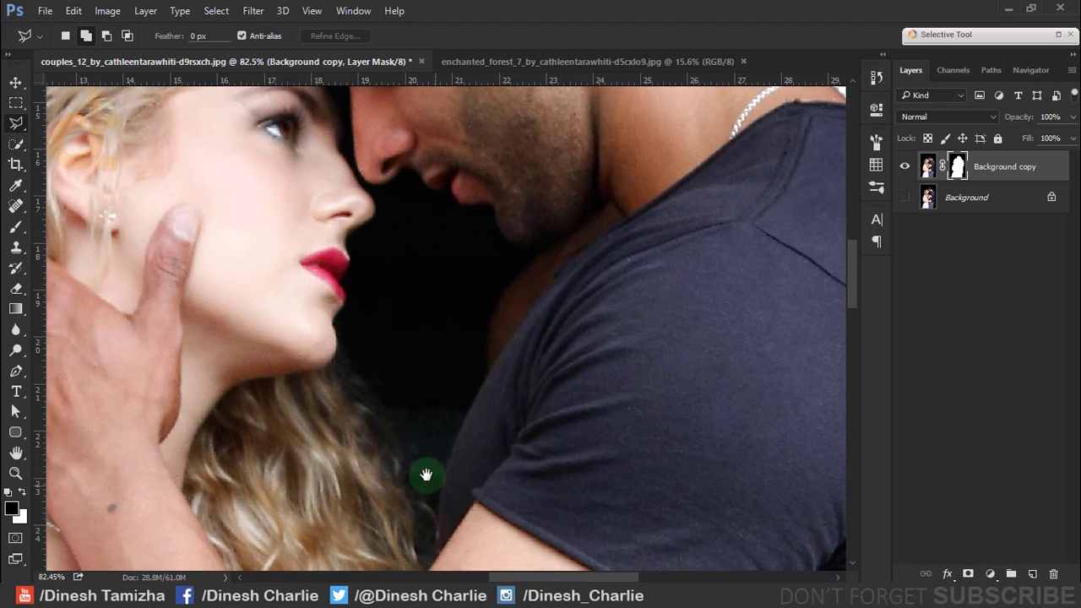
{"action": "scroll", "coordinate": [424, 473], "scroll_direction": "down", "scroll_amount": 4}
- Trace a Magnetic Lasso selection around the dark gap between the faces, hair and arms
{"action": "key", "text": "l"}
{"action": "mouse_move", "coordinate": [425, 404]}
{"action": "left_mouse_down"}
{"action": "mouse_move", "coordinate": [507, 329]}
{"action": "mouse_move", "coordinate": [412, 278]}
{"action": "left_mouse_up"}
{"action": "scroll", "coordinate": [482, 174], "scroll_direction": "up", "scroll_amount": 3}
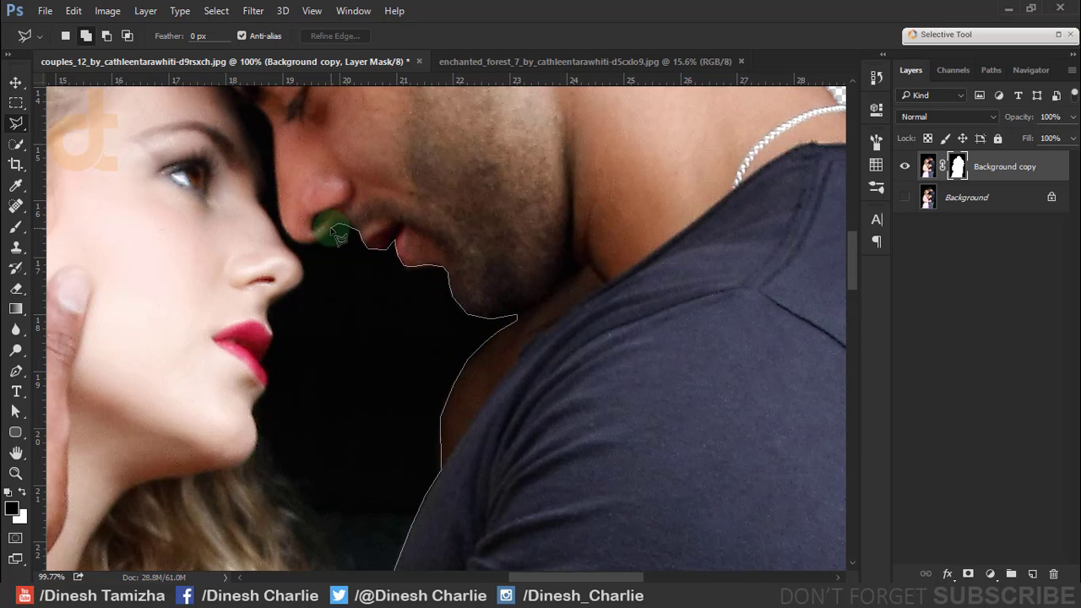
{"action": "left_click_drag", "start_coordinate": [291, 239], "coordinate": [297, 268]}
{"action": "scroll", "coordinate": [298, 268], "scroll_direction": "up", "scroll_amount": 2}
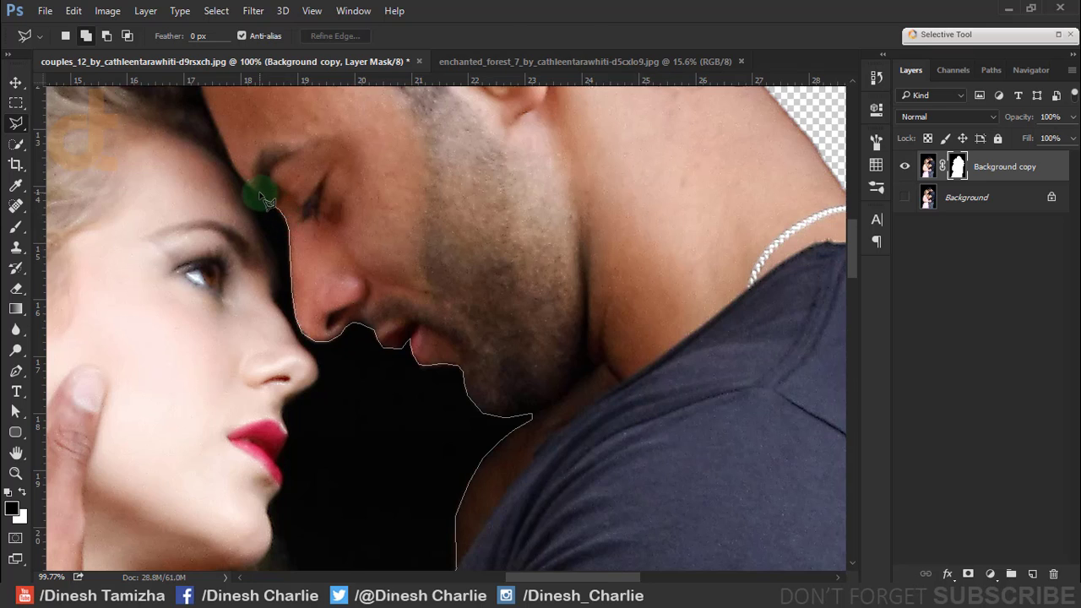
{"action": "scroll", "coordinate": [265, 200], "scroll_direction": "up", "scroll_amount": 2}
{"action": "left_click_drag", "start_coordinate": [265, 200], "coordinate": [346, 389]}
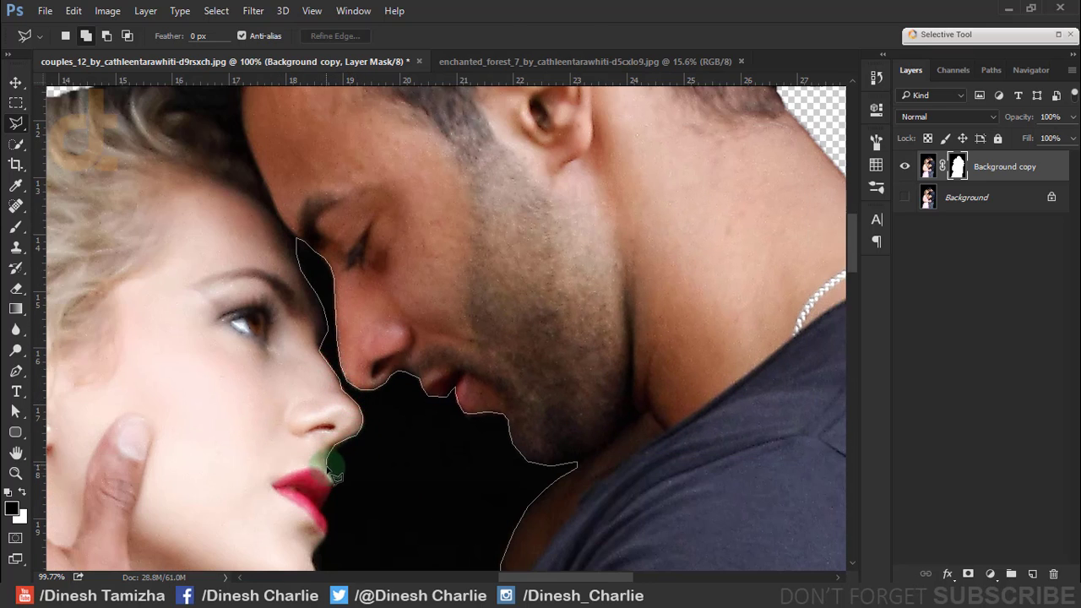
{"action": "left_click_drag", "start_coordinate": [333, 475], "coordinate": [393, 425]}
{"action": "scroll", "coordinate": [392, 425], "scroll_direction": "down", "scroll_amount": 2}
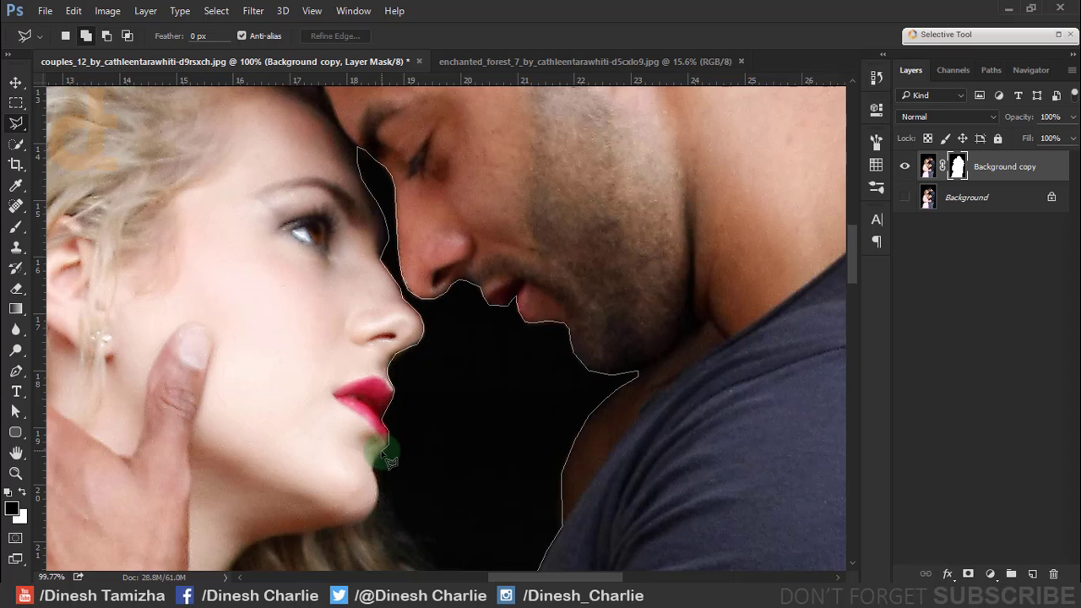
{"action": "scroll", "coordinate": [382, 515], "scroll_direction": "down", "scroll_amount": 2}
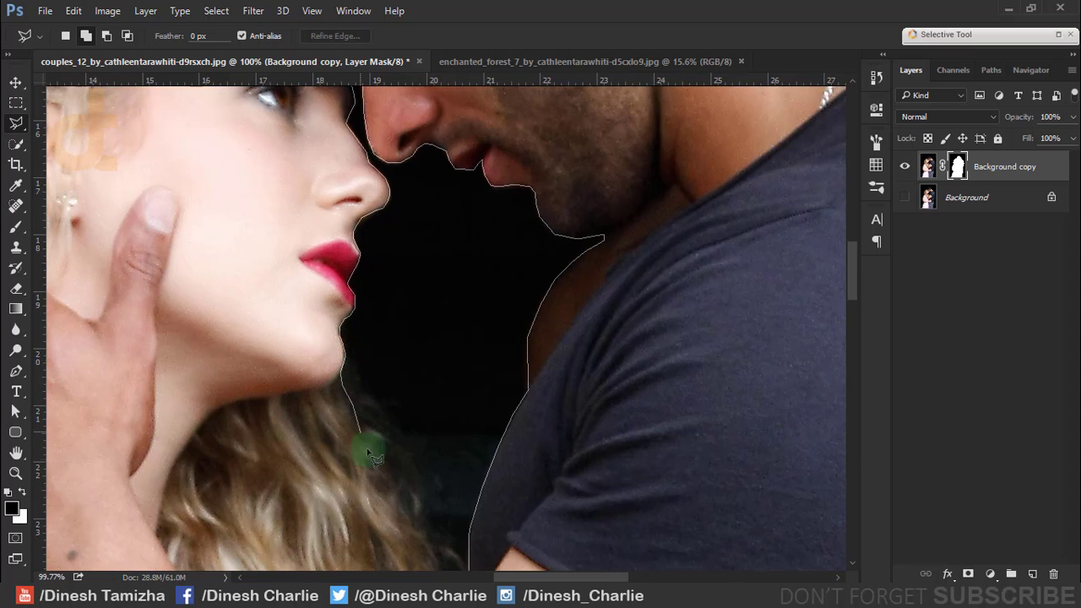
{"action": "scroll", "coordinate": [372, 473], "scroll_direction": "down", "scroll_amount": 3}
{"action": "double_click", "coordinate": [384, 460]}
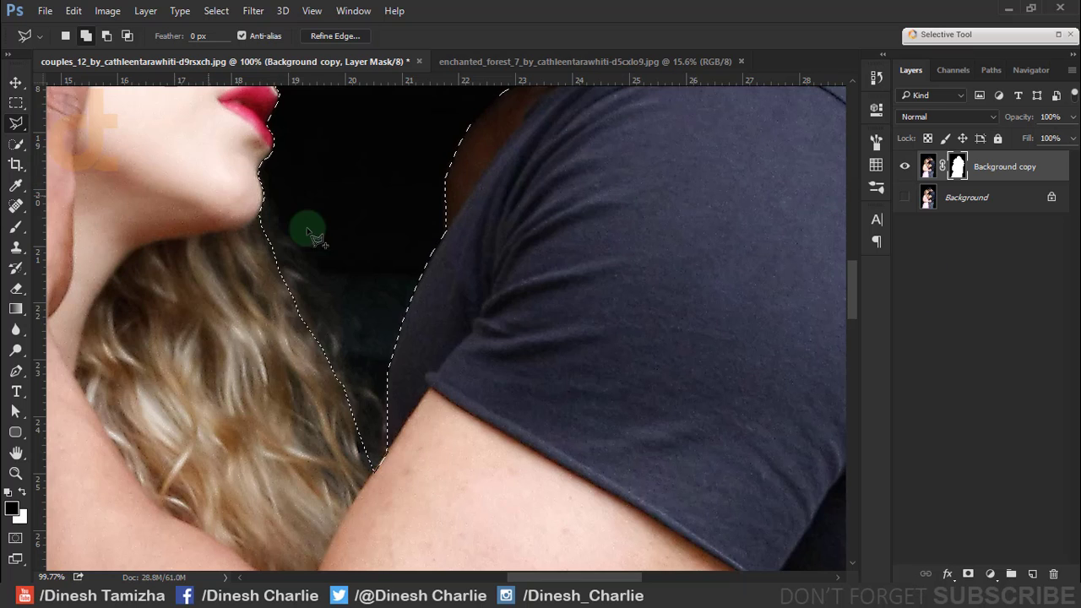
- Paint black at 100% opacity on the mask over the gap, then fit view and deselect
{"action": "scroll", "coordinate": [302, 228], "scroll_direction": "down", "scroll_amount": 2}
{"action": "scroll", "coordinate": [205, 222], "scroll_direction": "up", "scroll_amount": 1}
{"action": "key", "text": "b"}
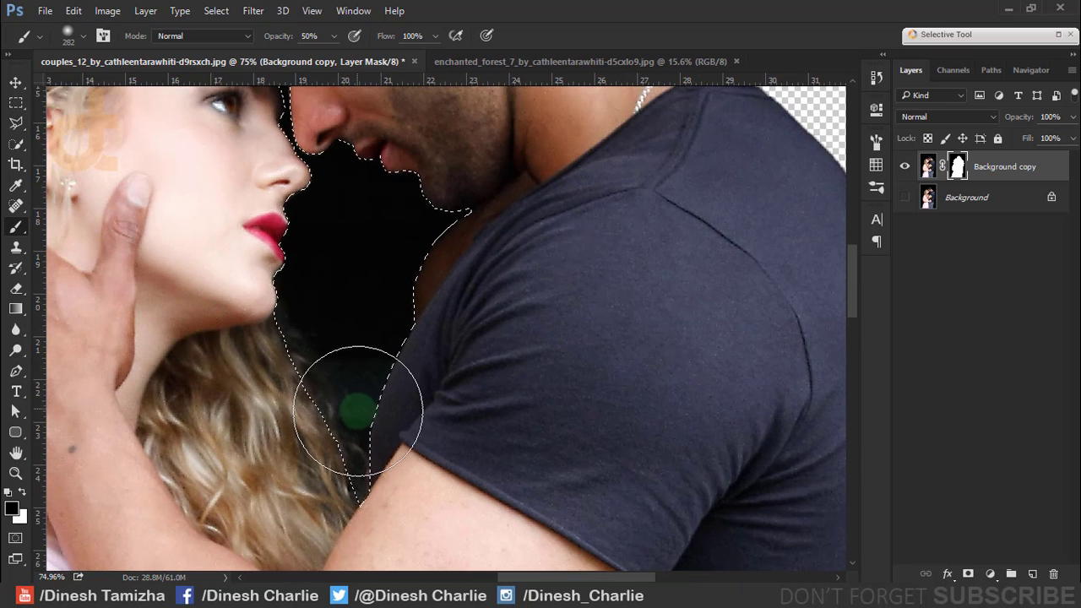
{"action": "mouse_move", "coordinate": [363, 398]}
{"action": "left_mouse_down"}
{"action": "mouse_move", "coordinate": [350, 458]}
{"action": "mouse_move", "coordinate": [363, 482]}
{"action": "mouse_move", "coordinate": [338, 478]}
{"action": "mouse_move", "coordinate": [283, 148]}
{"action": "left_mouse_up"}
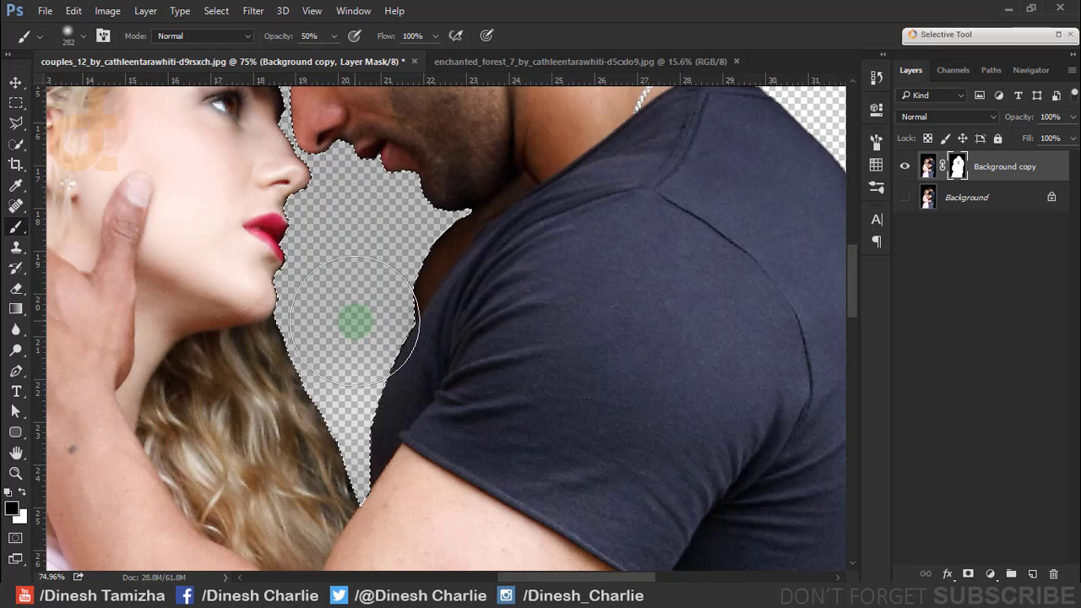
{"action": "key", "text": "0"}
{"action": "mouse_move", "coordinate": [355, 321]}
{"action": "left_mouse_down"}
{"action": "mouse_move", "coordinate": [375, 422]}
{"action": "mouse_move", "coordinate": [355, 473]}
{"action": "mouse_move", "coordinate": [338, 307]}
{"action": "mouse_move", "coordinate": [440, 194]}
{"action": "left_mouse_up"}
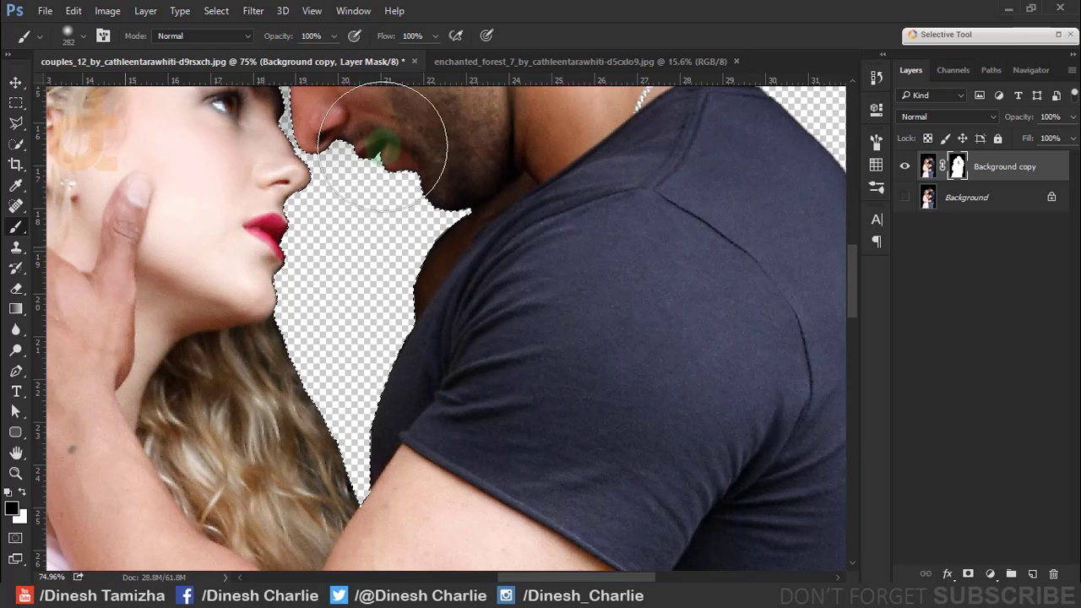
{"action": "mouse_move", "coordinate": [387, 149]}
{"action": "left_mouse_down"}
{"action": "mouse_move", "coordinate": [305, 230]}
{"action": "mouse_move", "coordinate": [306, 242]}
{"action": "mouse_move", "coordinate": [144, 181]}
{"action": "mouse_move", "coordinate": [327, 101]}
{"action": "mouse_move", "coordinate": [413, 435]}
{"action": "left_mouse_up"}
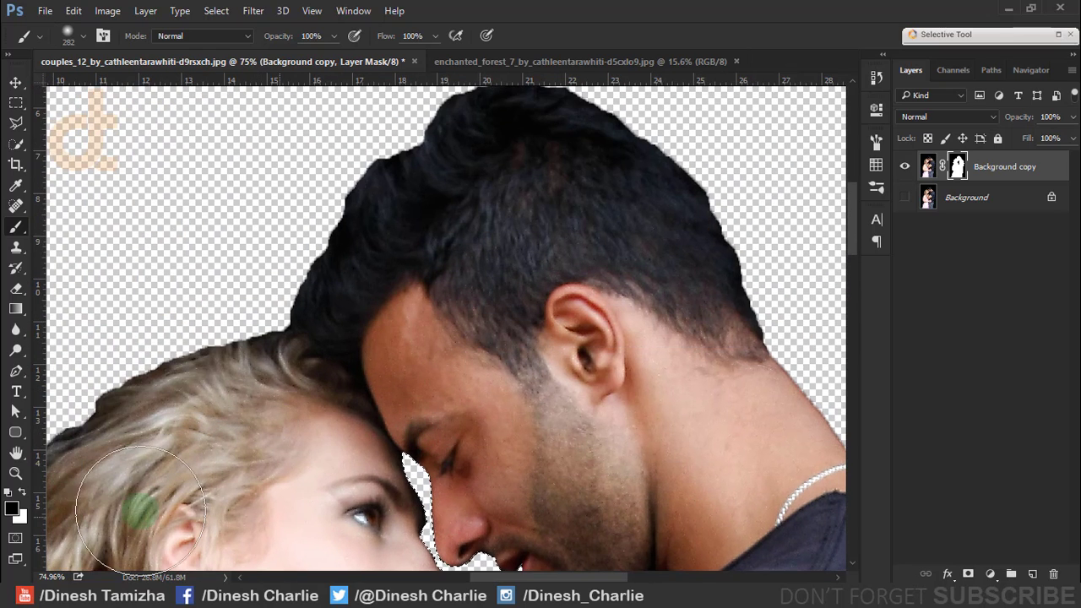
{"action": "key", "text": "ctrl+0"}
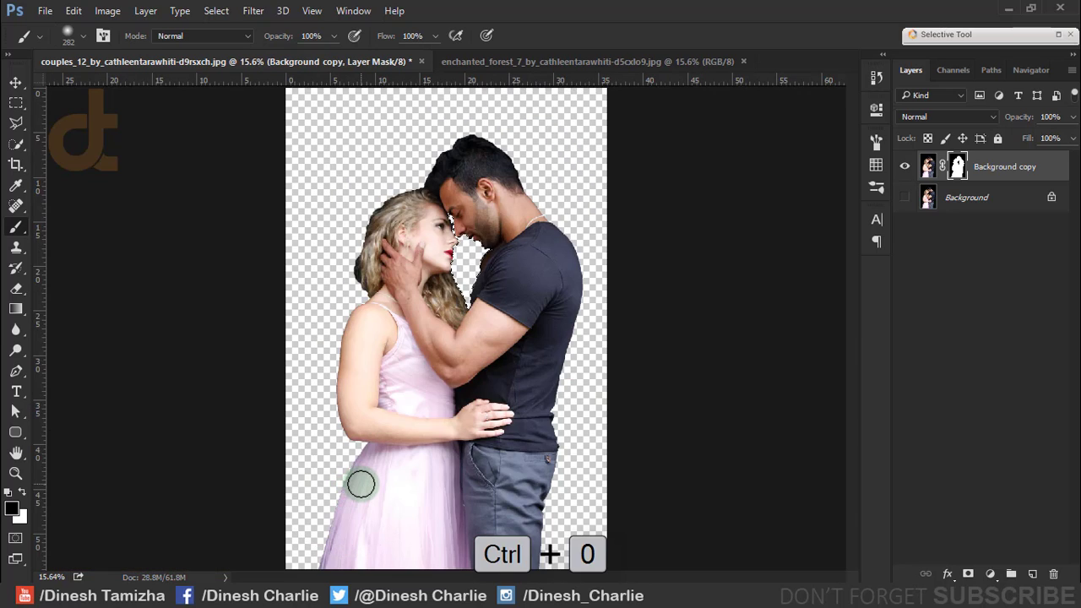
{"action": "key", "text": "ctrl+d"}
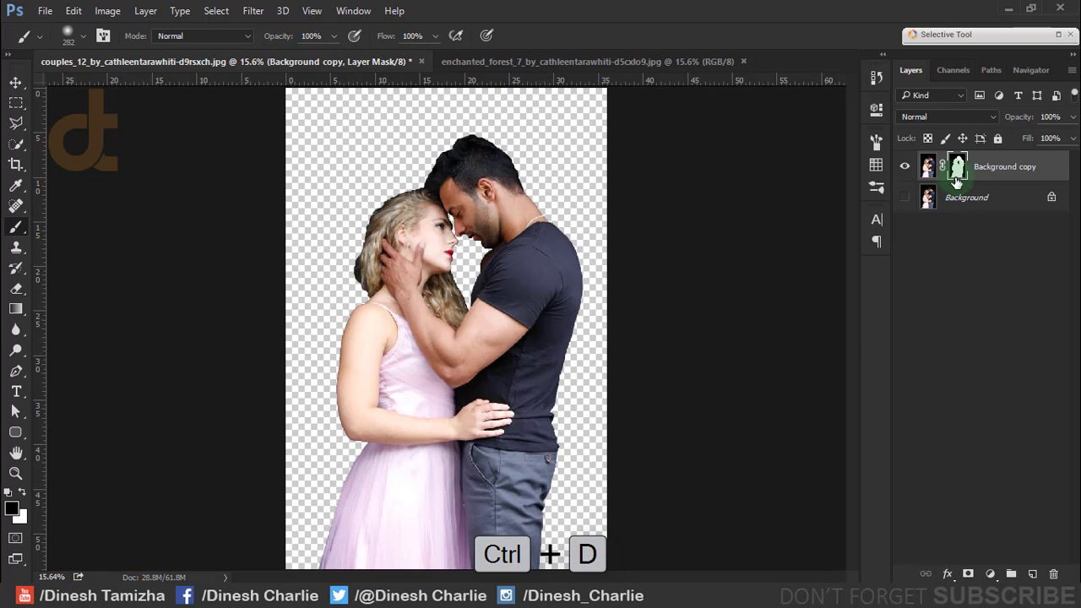
- Run Refine Mask, brushing Refine Radius along the man's hair edge, and apply it
{"action": "right_click", "coordinate": [958, 177]}
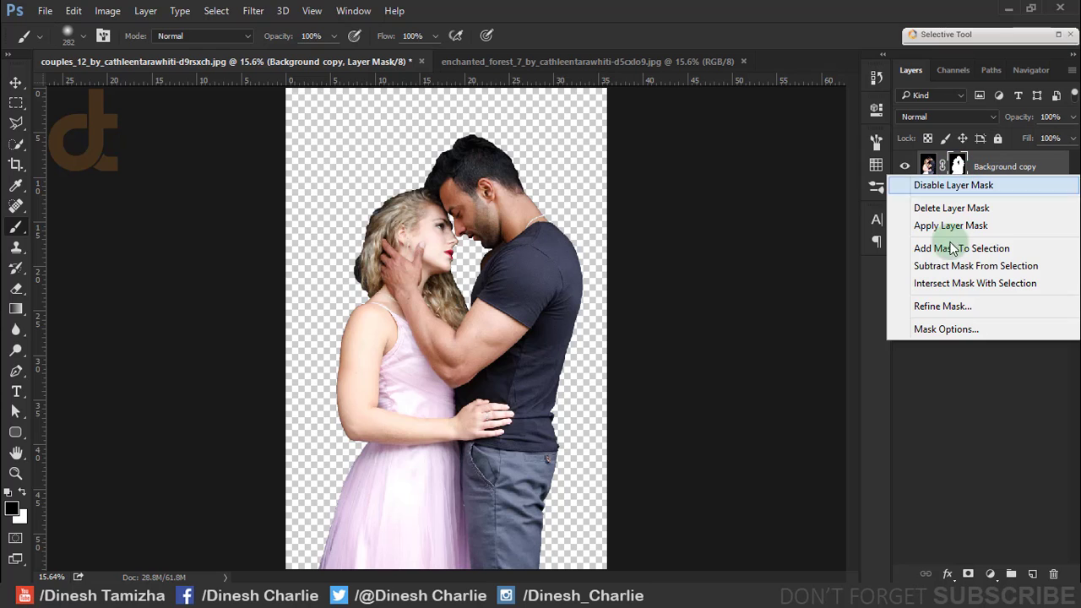
{"action": "left_click", "coordinate": [945, 306]}
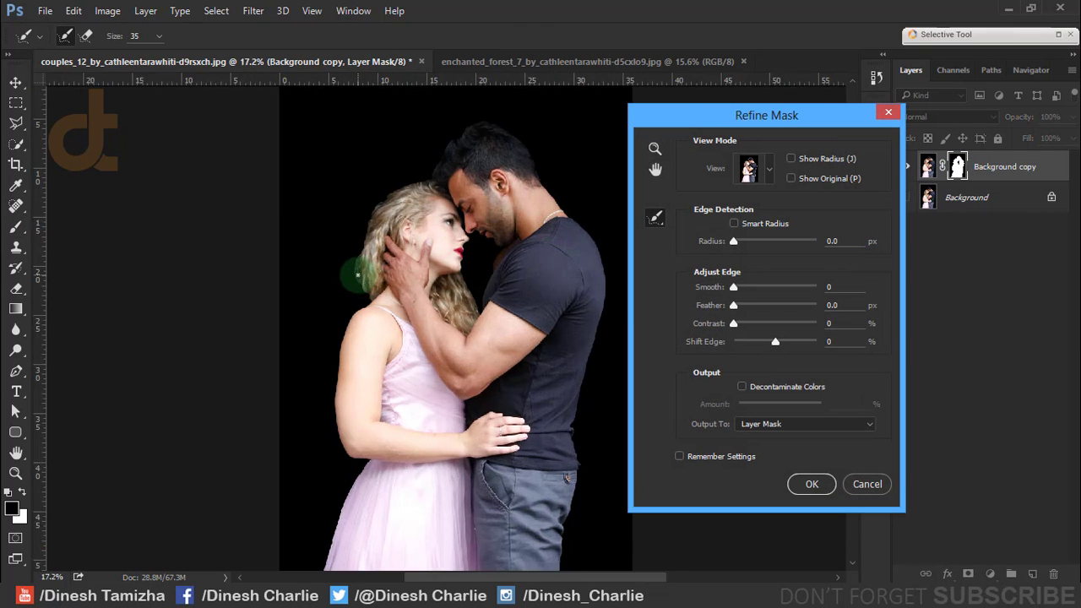
{"action": "scroll", "coordinate": [385, 287], "scroll_direction": "up", "scroll_amount": 5}
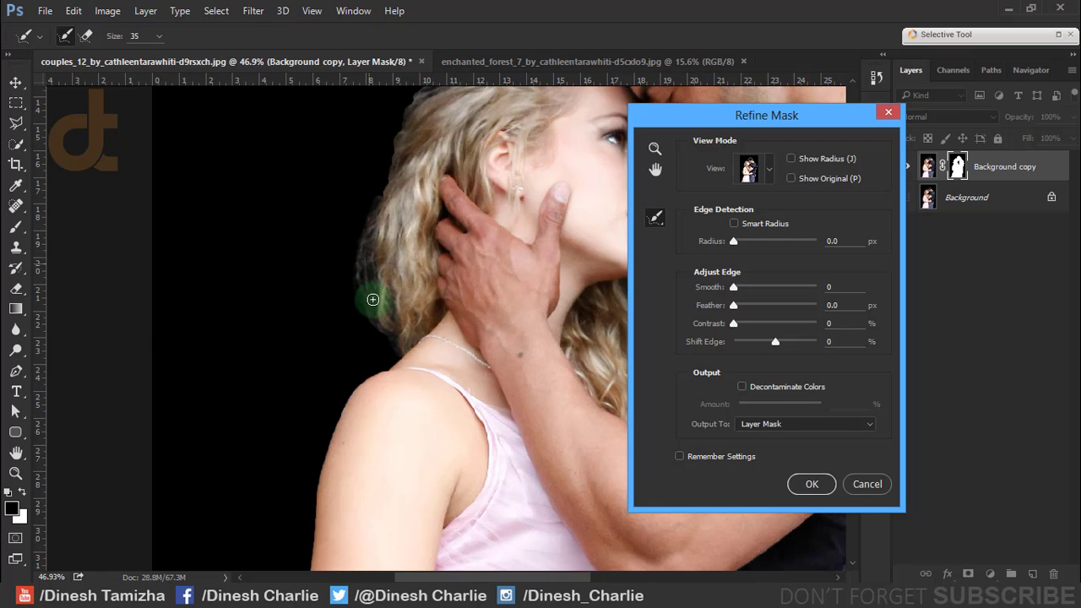
{"action": "scroll", "coordinate": [369, 338], "scroll_direction": "up", "scroll_amount": 5}
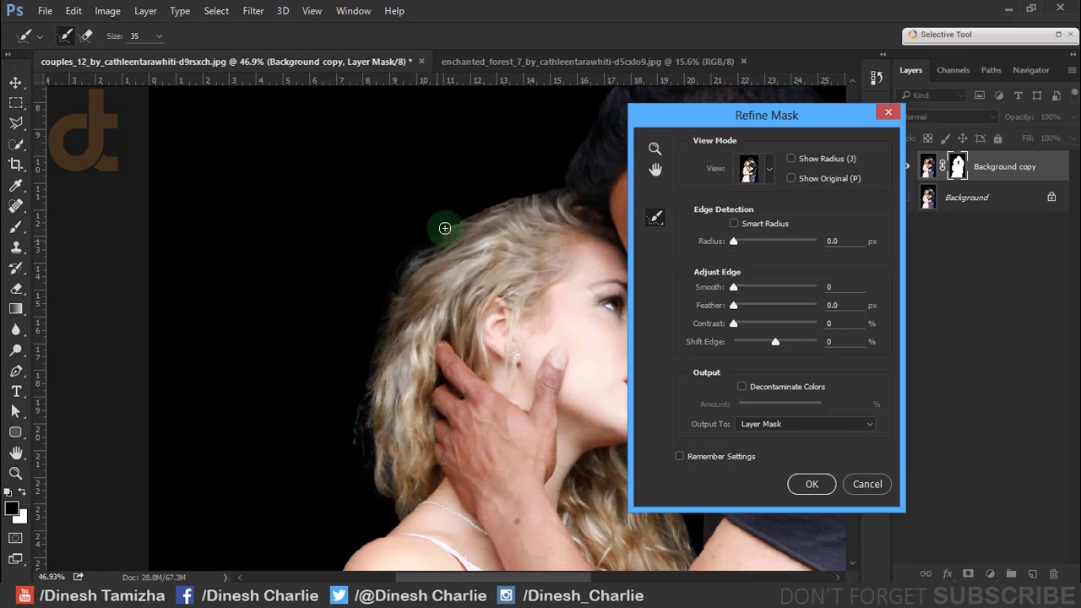
{"action": "mouse_move", "coordinate": [569, 157]}
{"action": "left_mouse_down"}
{"action": "mouse_move", "coordinate": [203, 450]}
{"action": "mouse_move", "coordinate": [419, 348]}
{"action": "left_mouse_up"}
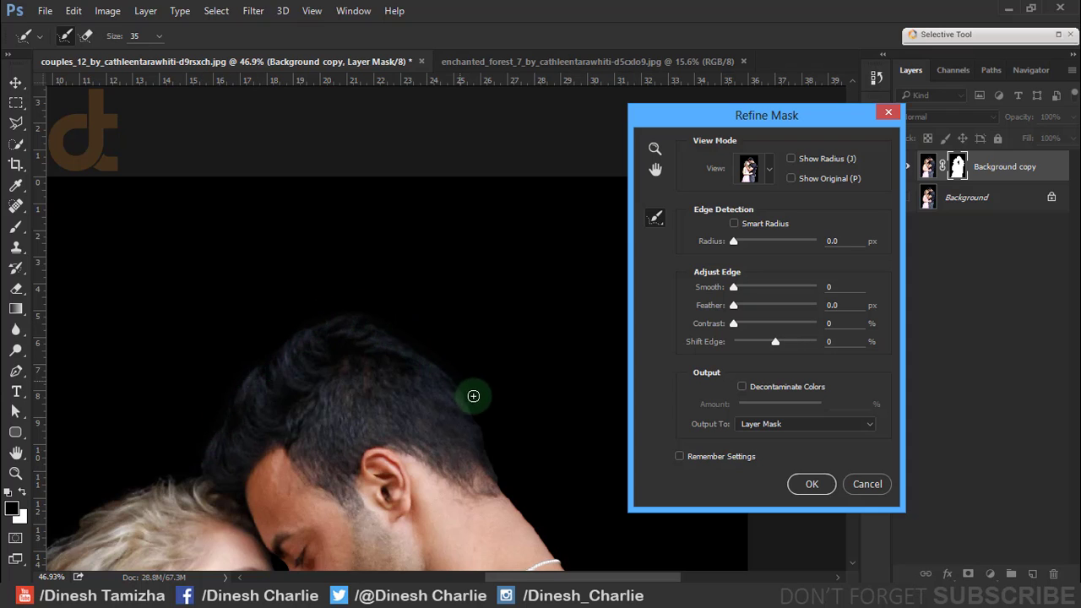
{"action": "left_click_drag", "start_coordinate": [419, 349], "coordinate": [677, 522]}
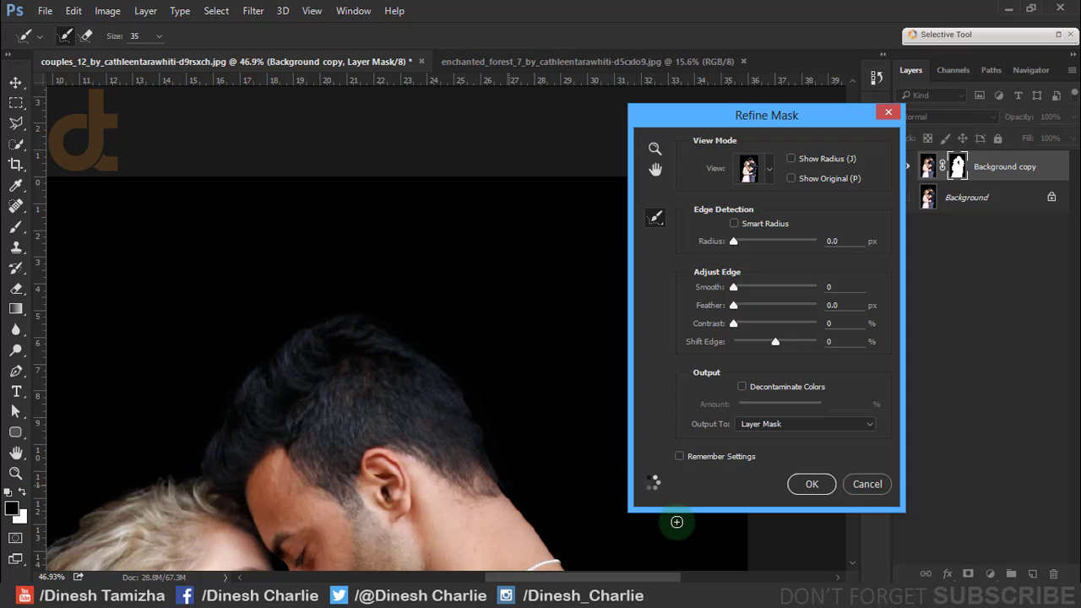
{"action": "left_click", "coordinate": [816, 489]}
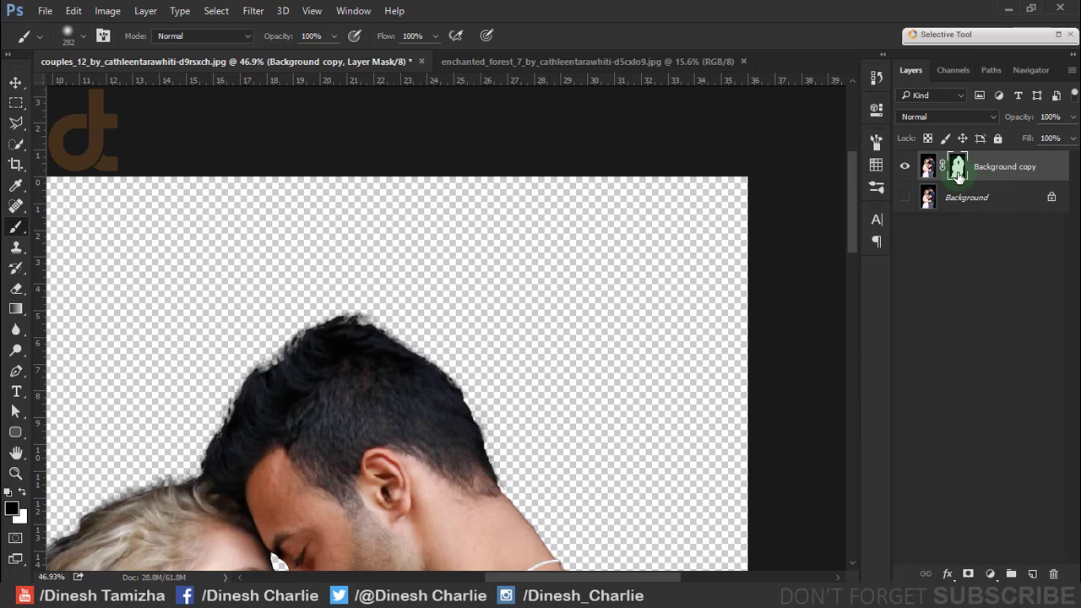
- Paint back the woman's hair edge in white with a small brush and re-apply Refine Mask
{"action": "left_click_drag", "start_coordinate": [314, 377], "coordinate": [265, 393]}
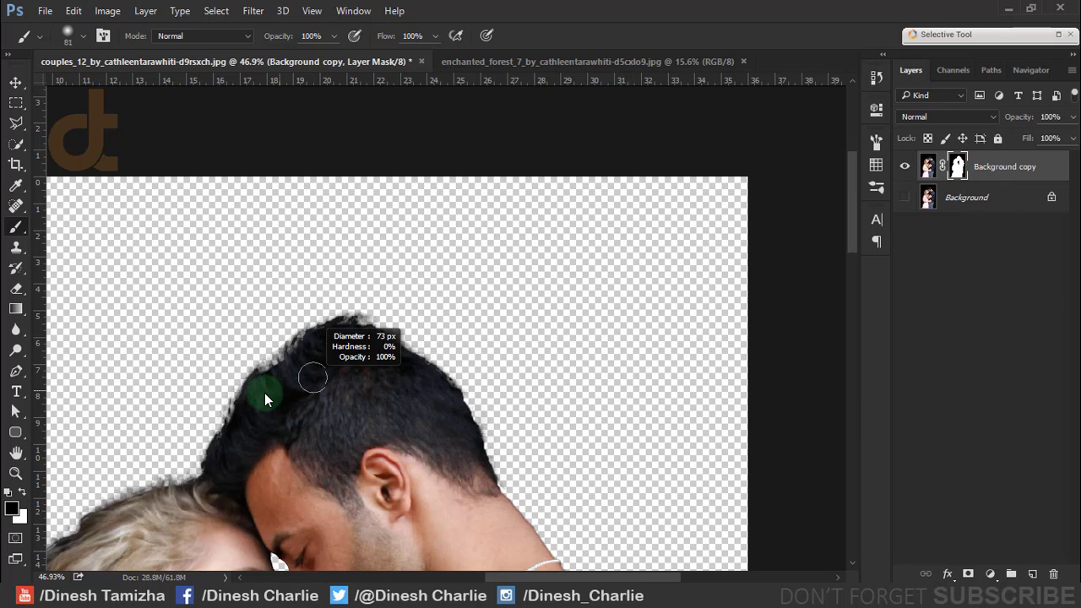
{"action": "key", "text": "x"}
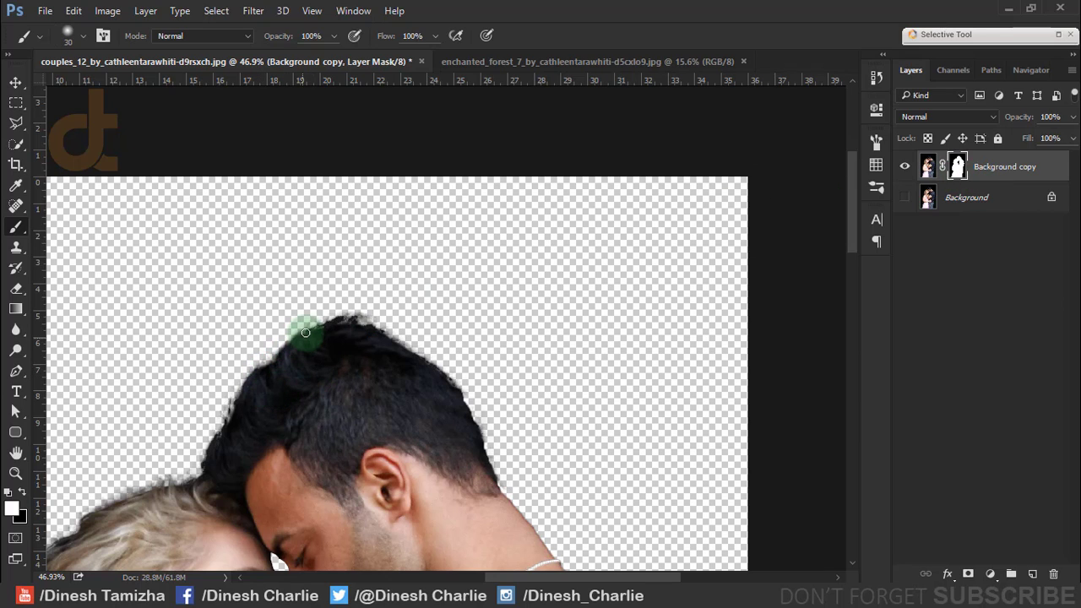
{"action": "left_click_drag", "start_coordinate": [305, 332], "coordinate": [391, 341]}
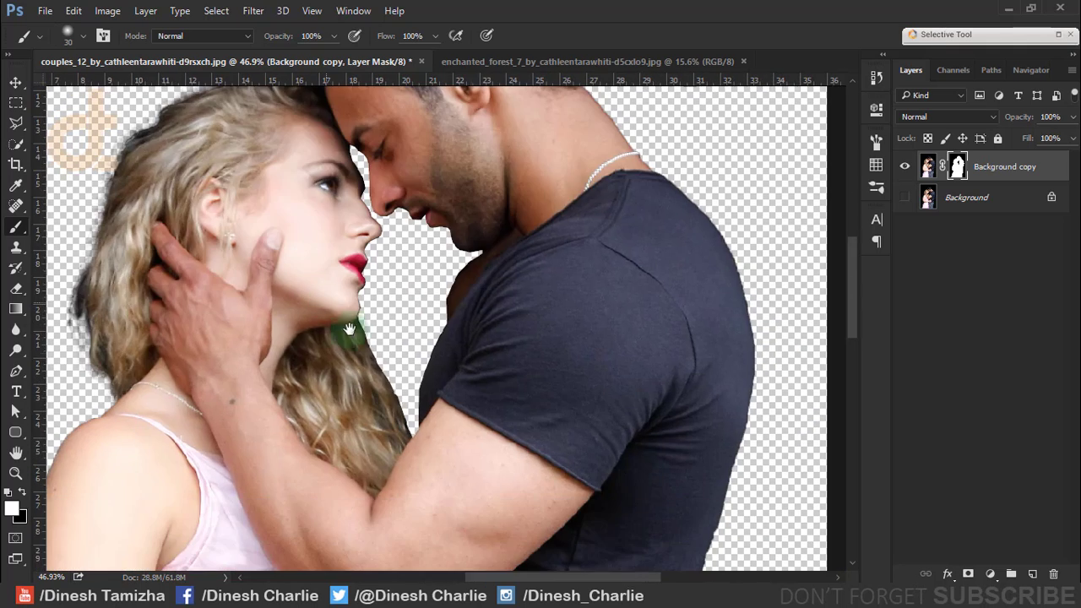
{"action": "right_click", "coordinate": [957, 167]}
{"action": "left_click", "coordinate": [938, 294]}
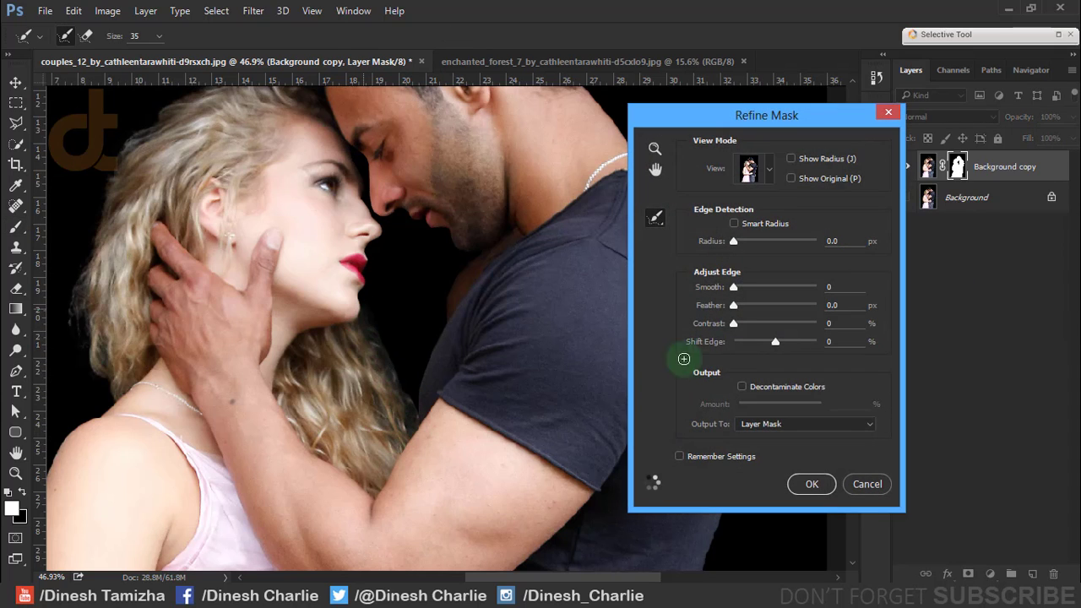
{"action": "left_click", "coordinate": [812, 484]}
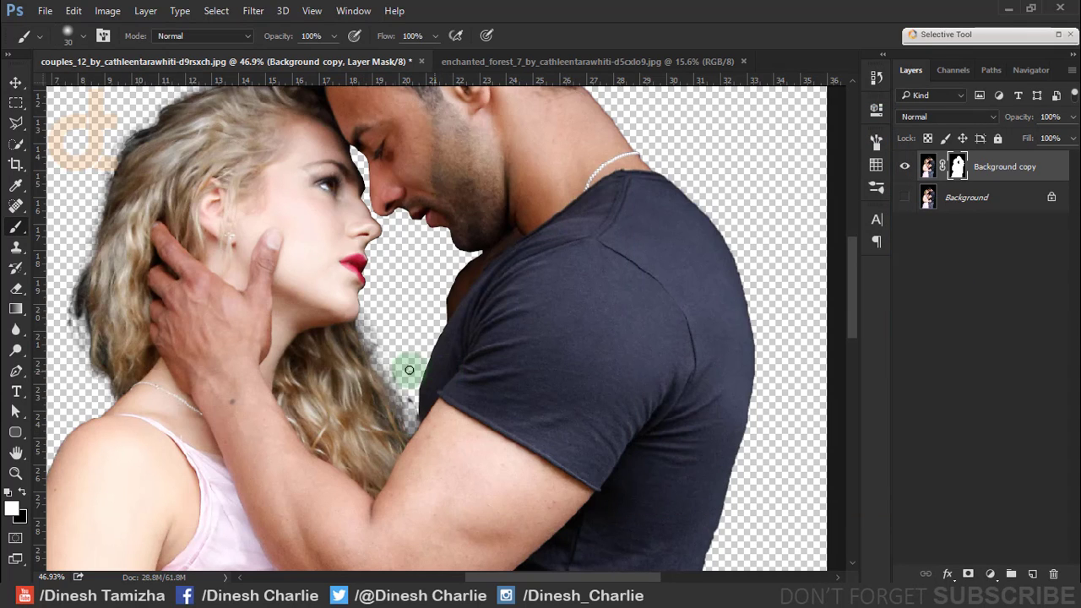
- Repaint the missing hair edge on the man's head with a slightly larger brush
{"action": "right_click", "coordinate": [372, 372], "text": "alt"}
{"action": "scroll", "coordinate": [186, 246], "scroll_direction": "up", "scroll_amount": 3}
{"action": "left_click_drag", "start_coordinate": [301, 158], "coordinate": [325, 106]}
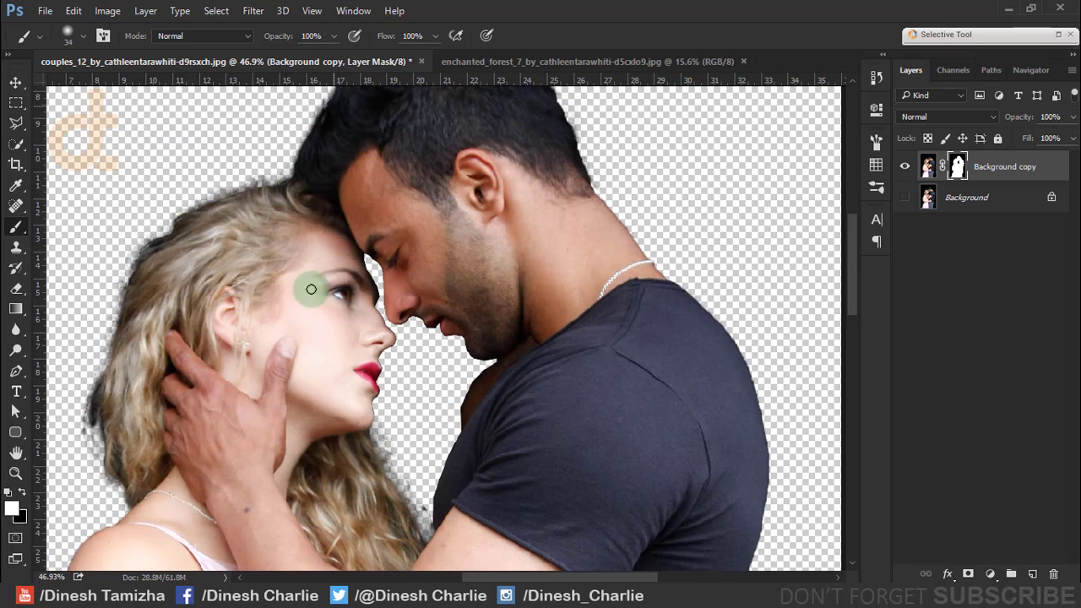
{"action": "scroll", "coordinate": [373, 298], "scroll_direction": "up", "scroll_amount": 4}
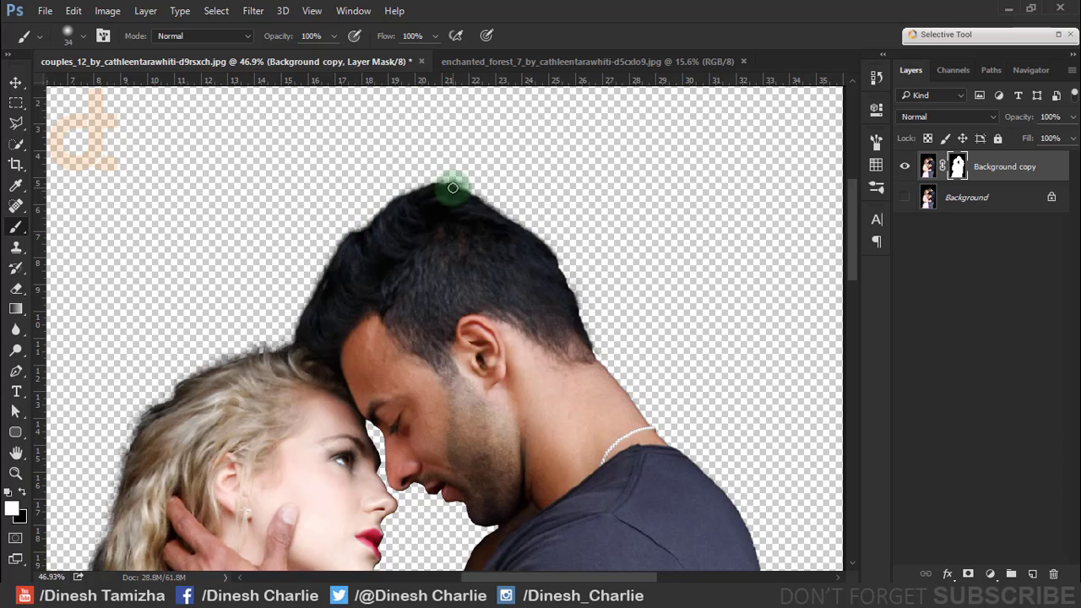
- Apply the layer mask permanently to Background copy and frame the couple
{"action": "right_click", "coordinate": [957, 172]}
{"action": "left_click", "coordinate": [960, 227]}
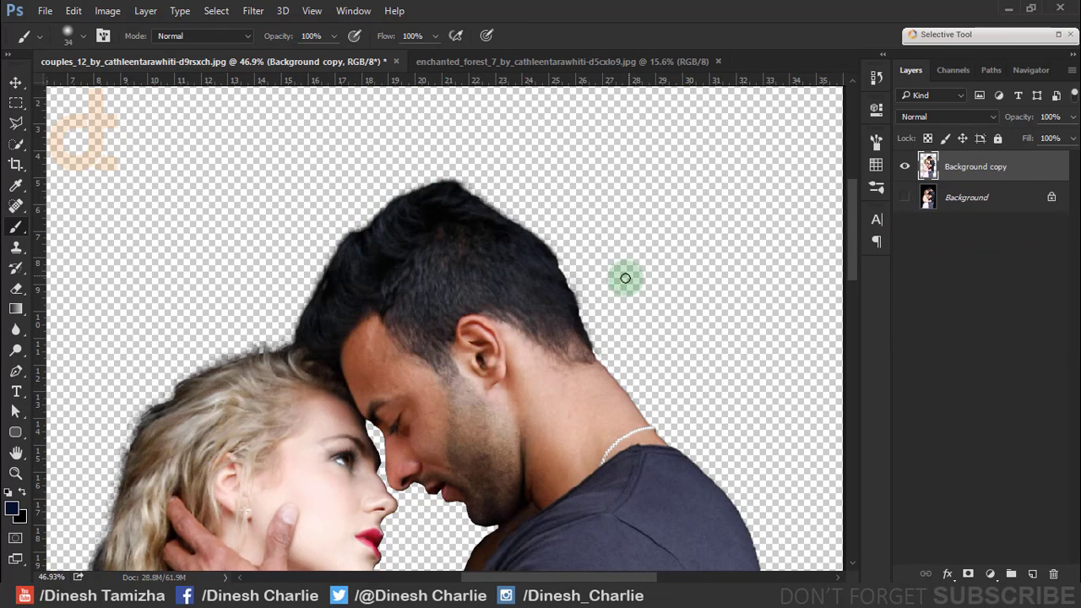
{"action": "key", "text": "ctrl+0"}
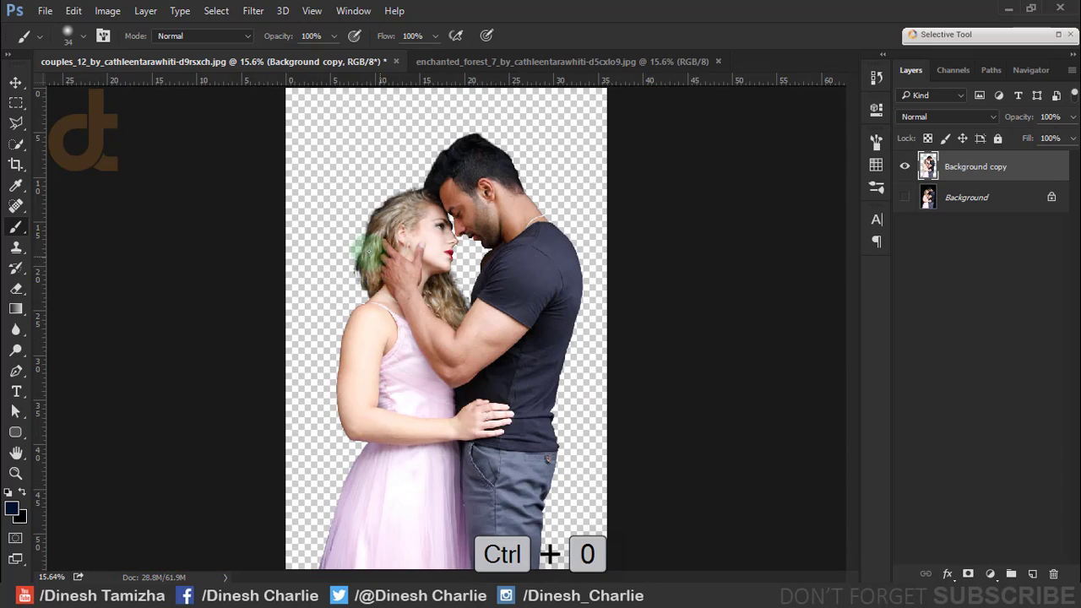
{"action": "scroll", "coordinate": [368, 252], "scroll_direction": "up", "scroll_amount": 1}
{"action": "scroll", "coordinate": [375, 242], "scroll_direction": "up", "scroll_amount": 1}
{"action": "scroll", "coordinate": [428, 236], "scroll_direction": "up", "scroll_amount": 1}
{"action": "scroll", "coordinate": [422, 270], "scroll_direction": "up", "scroll_amount": 1}
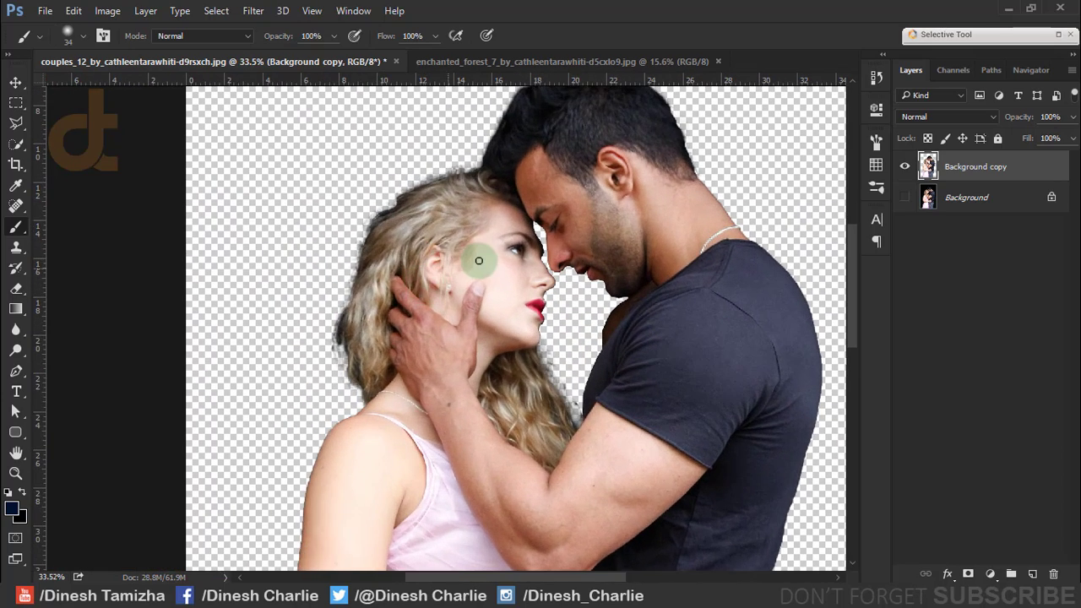
{"action": "left_click_drag", "start_coordinate": [479, 260], "coordinate": [423, 309]}
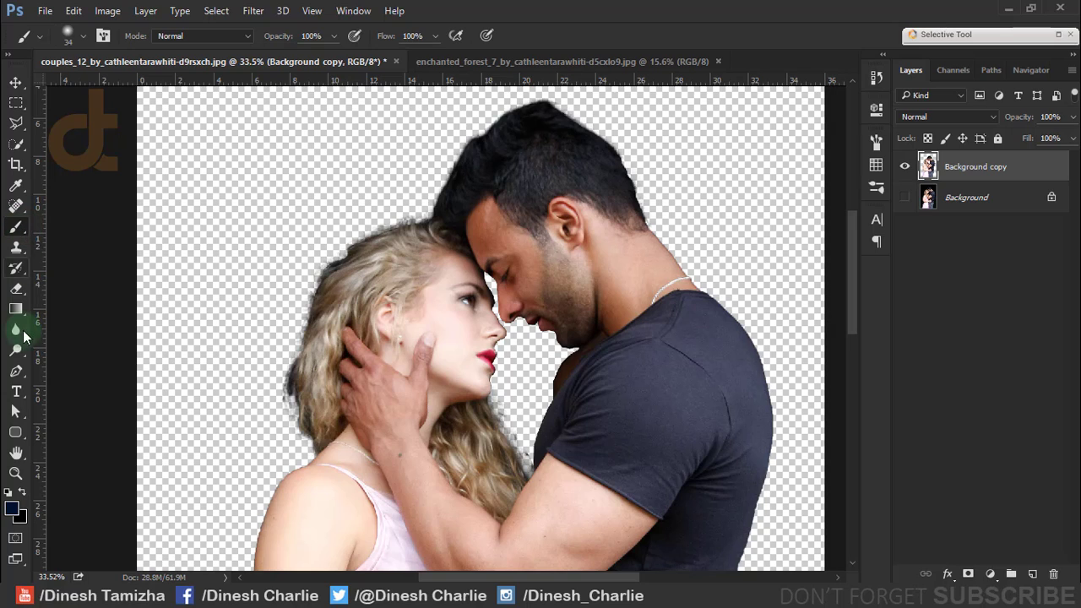
- Set up the Smudge tool with an enlarged textured 24 px brush
{"action": "right_click", "coordinate": [16, 329]}
{"action": "left_click", "coordinate": [64, 358]}
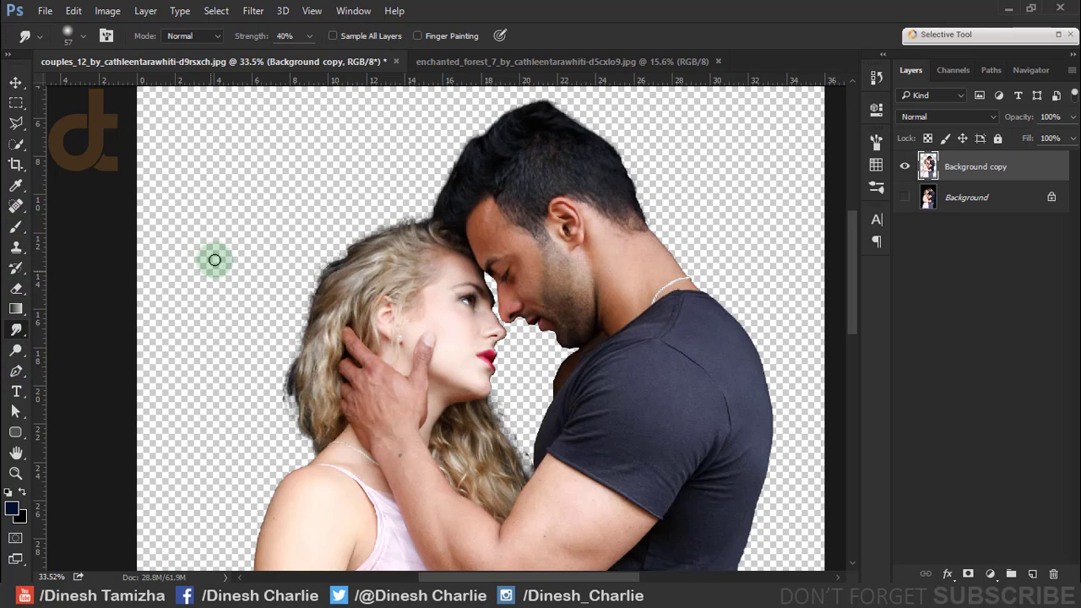
{"action": "right_click", "coordinate": [234, 229]}
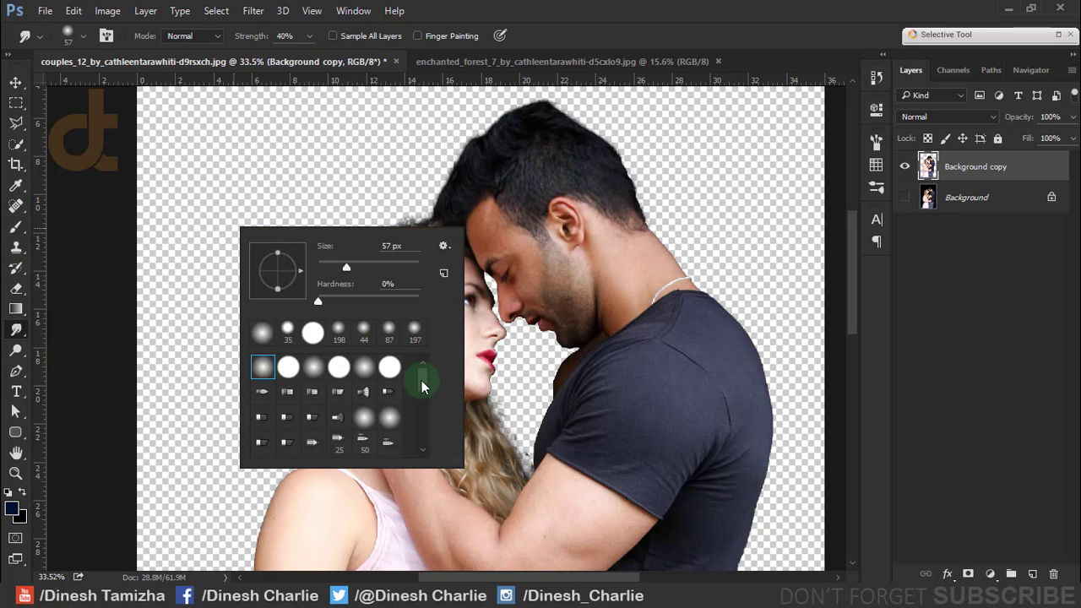
{"action": "left_click_drag", "start_coordinate": [422, 380], "coordinate": [423, 407]}
{"action": "left_click", "coordinate": [391, 390]}
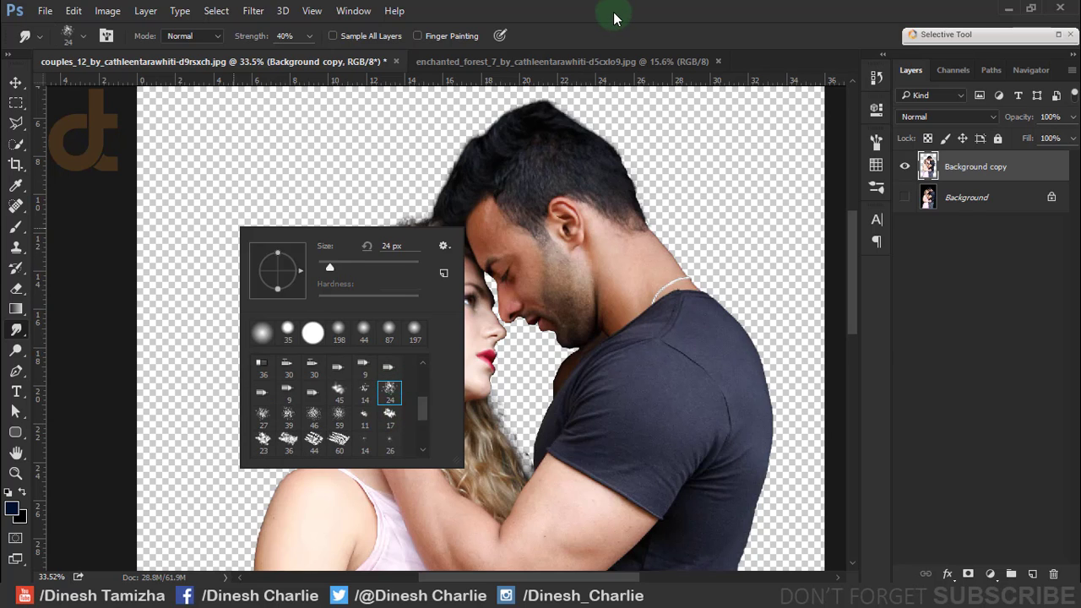
{"action": "left_click", "coordinate": [325, 360]}
{"action": "scroll", "coordinate": [287, 386], "scroll_direction": "up", "scroll_amount": 3}
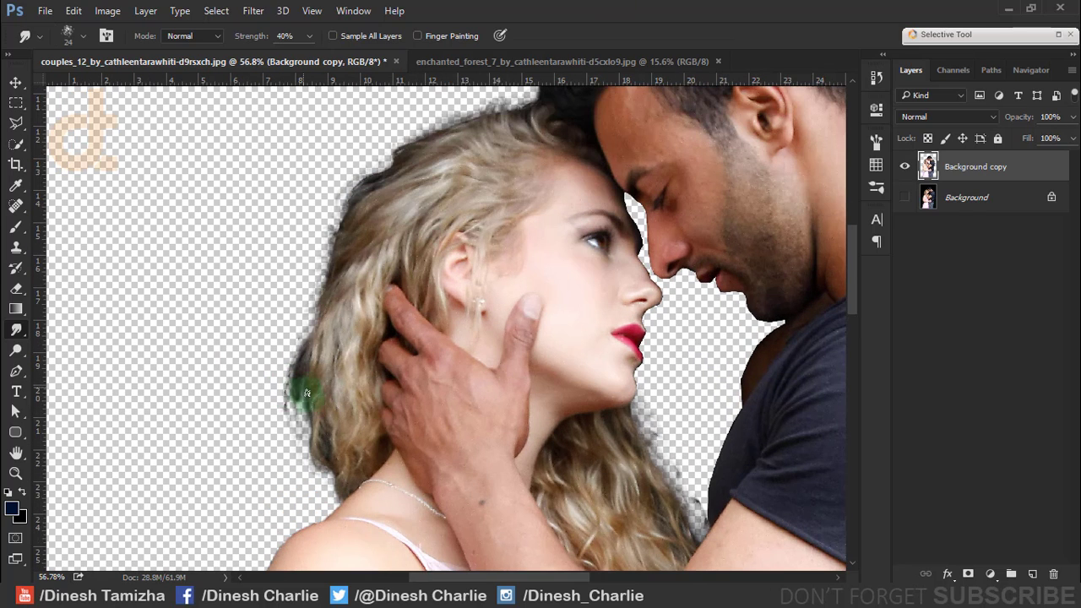
{"action": "left_click_drag", "start_coordinate": [312, 404], "coordinate": [312, 458]}
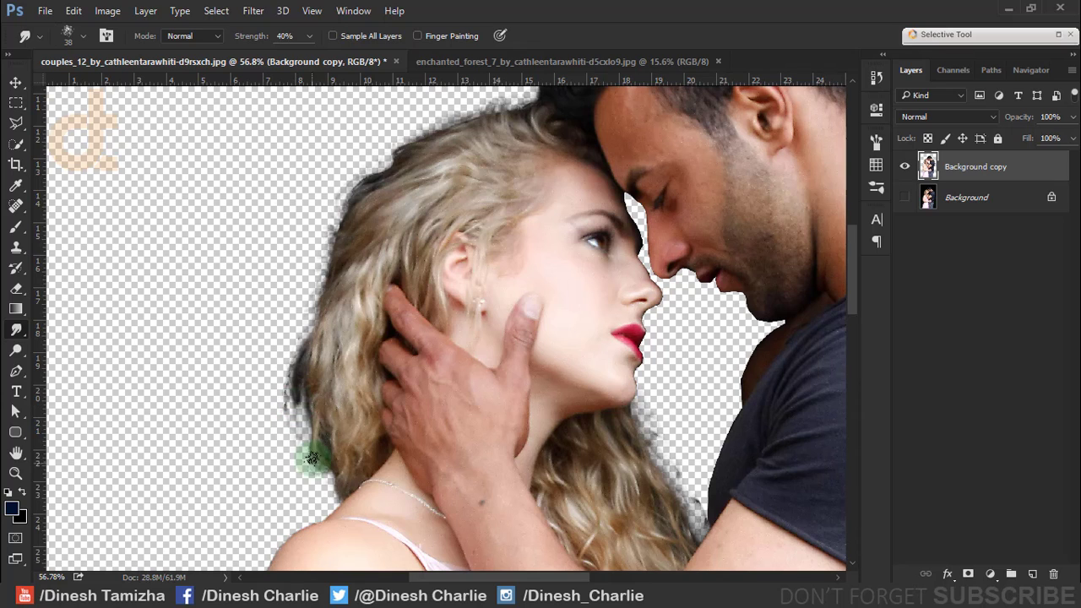
{"action": "key", "text": "ctrl+z"}
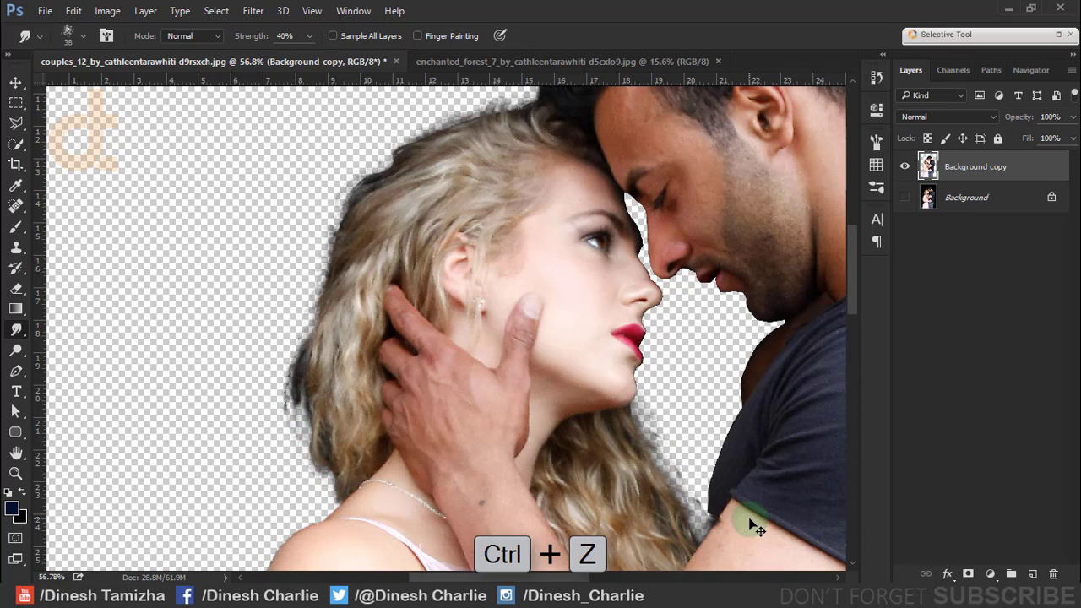
{"action": "scroll", "coordinate": [616, 309], "scroll_direction": "up", "scroll_amount": 4}
- Smudge the woman's curls and the man's hair outline so the edges blend softly
{"action": "mouse_move", "coordinate": [500, 277]}
{"action": "left_mouse_down"}
{"action": "mouse_move", "coordinate": [399, 302]}
{"action": "mouse_move", "coordinate": [347, 403]}
{"action": "left_mouse_up"}
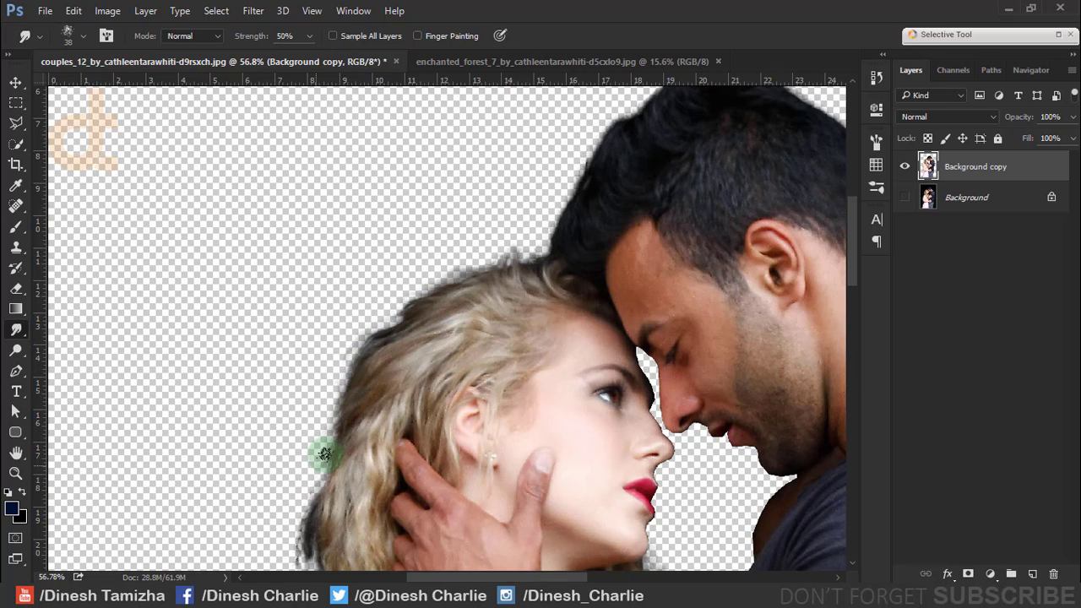
{"action": "scroll", "coordinate": [309, 402], "scroll_direction": "down", "scroll_amount": 4}
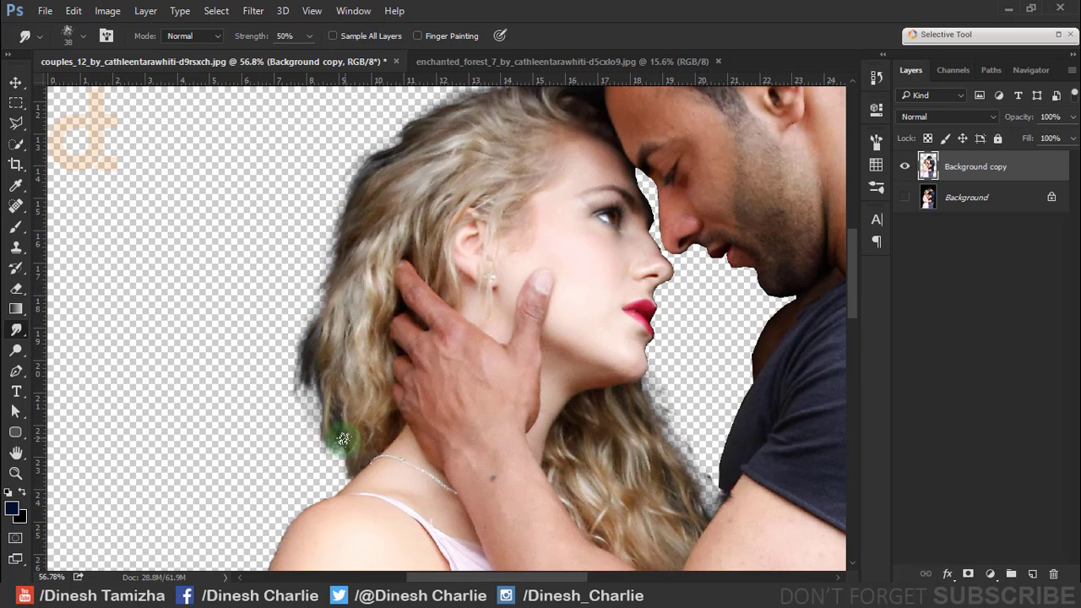
{"action": "left_click_drag", "start_coordinate": [658, 409], "coordinate": [715, 489]}
{"action": "scroll", "coordinate": [710, 340], "scroll_direction": "up", "scroll_amount": 5}
{"action": "scroll", "coordinate": [710, 339], "scroll_direction": "right", "scroll_amount": 2}
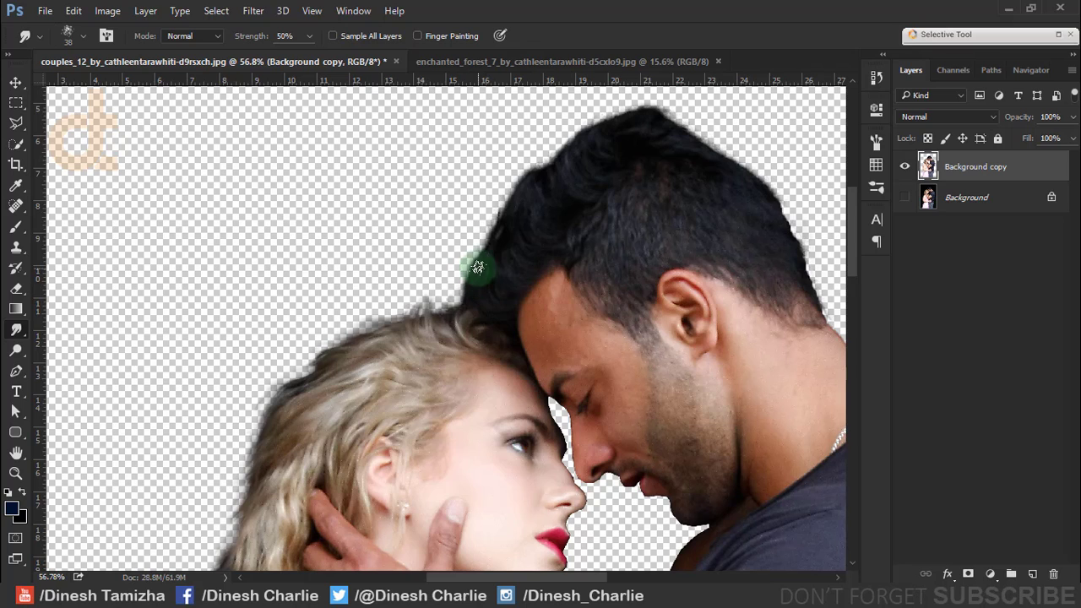
{"action": "left_click_drag", "start_coordinate": [479, 259], "coordinate": [539, 160]}
{"action": "scroll", "coordinate": [560, 163], "scroll_direction": "up", "scroll_amount": 3}
{"action": "scroll", "coordinate": [560, 163], "scroll_direction": "right", "scroll_amount": 1}
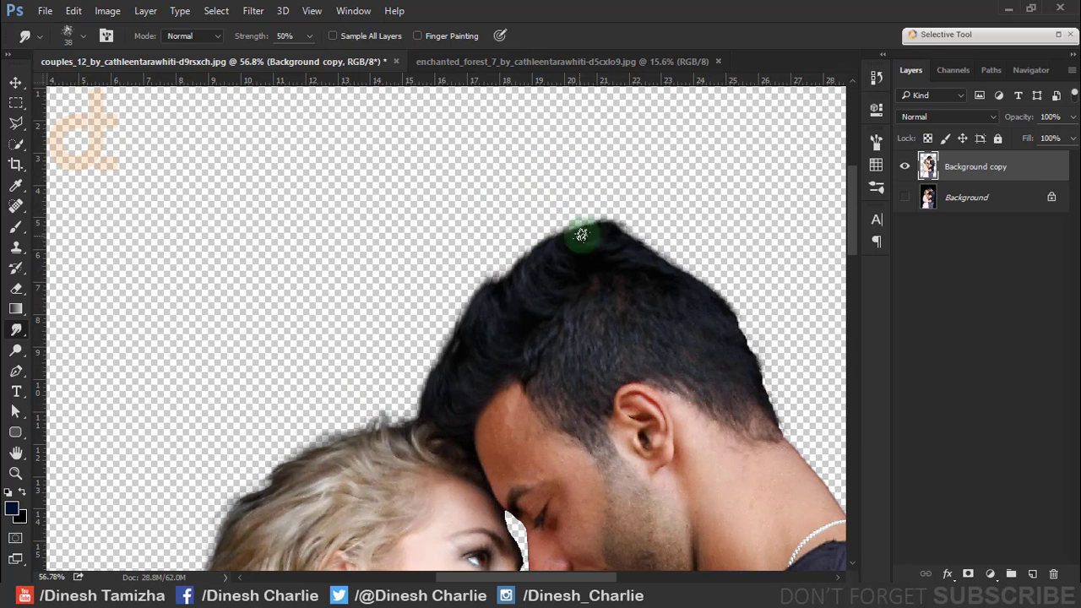
{"action": "mouse_move", "coordinate": [581, 235]}
{"action": "left_mouse_down"}
{"action": "mouse_move", "coordinate": [681, 254]}
{"action": "mouse_move", "coordinate": [687, 290]}
{"action": "mouse_move", "coordinate": [767, 354]}
{"action": "mouse_move", "coordinate": [778, 414]}
{"action": "mouse_move", "coordinate": [733, 328]}
{"action": "mouse_move", "coordinate": [805, 308]}
{"action": "left_mouse_up"}
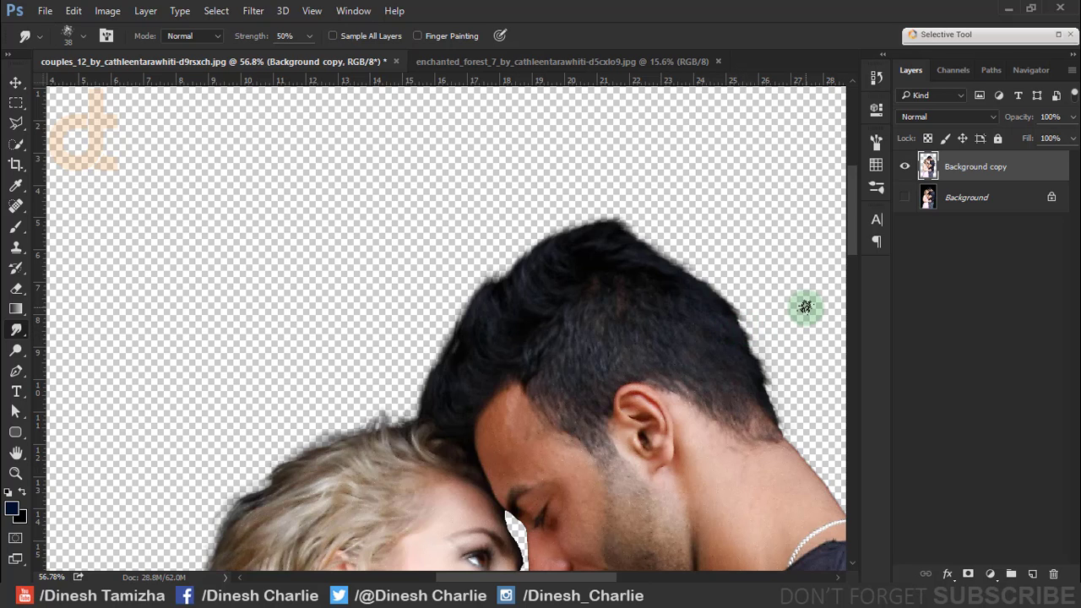
{"action": "key", "text": "ctrl+0"}
- Drag the forest photo into the couple document and place Layer 1 below Background copy
{"action": "left_click", "coordinate": [411, 85]}
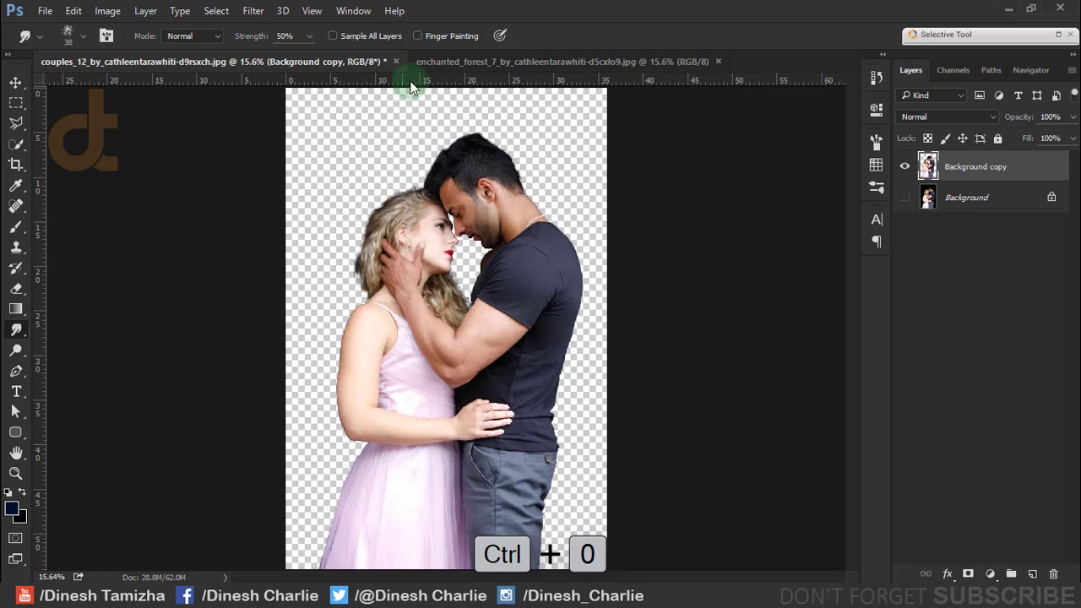
{"action": "left_click_drag", "start_coordinate": [459, 63], "coordinate": [521, 168]}
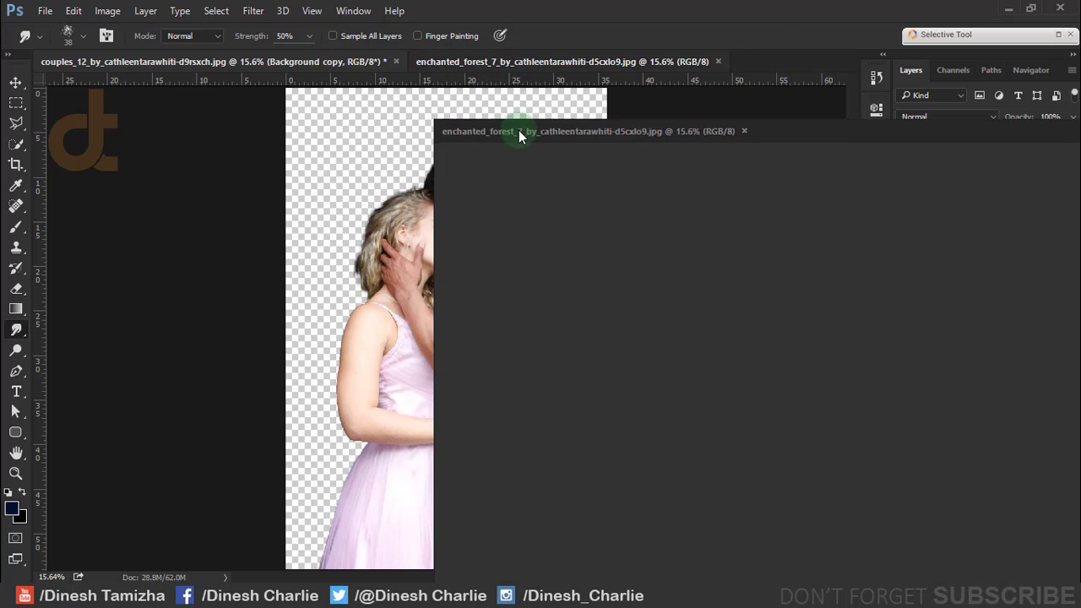
{"action": "key", "text": "v"}
{"action": "left_click_drag", "start_coordinate": [550, 217], "coordinate": [375, 163]}
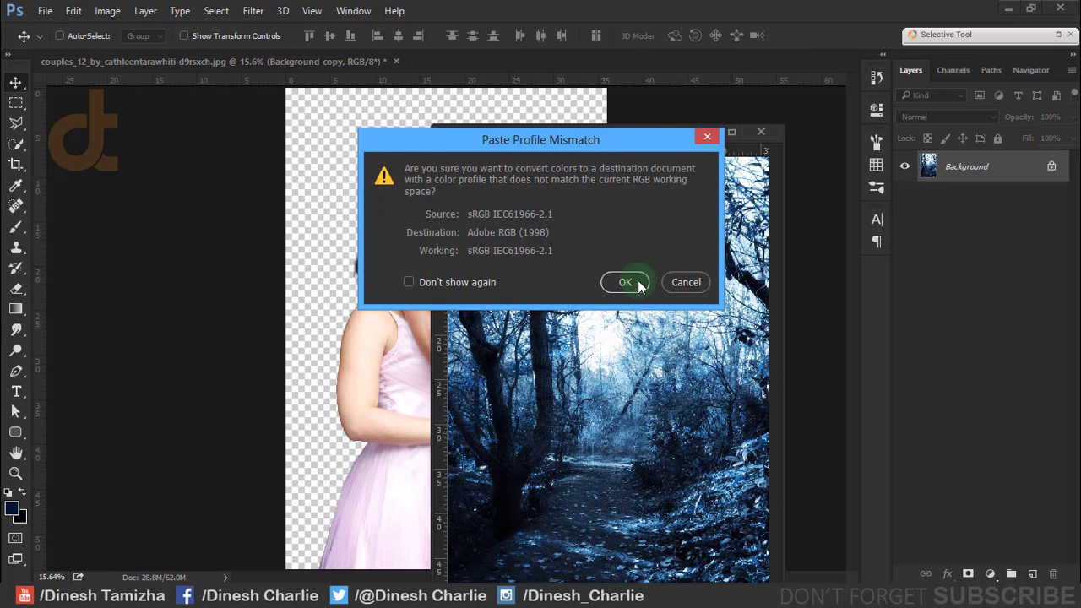
{"action": "left_click", "coordinate": [625, 282]}
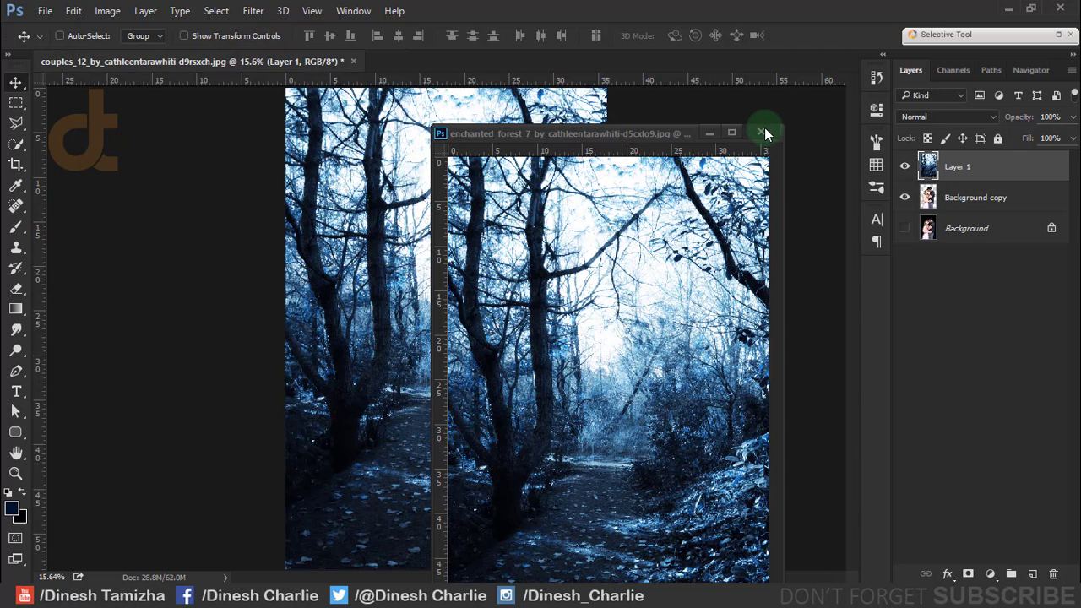
{"action": "left_click", "coordinate": [763, 133]}
{"action": "left_click_drag", "start_coordinate": [988, 175], "coordinate": [993, 213]}
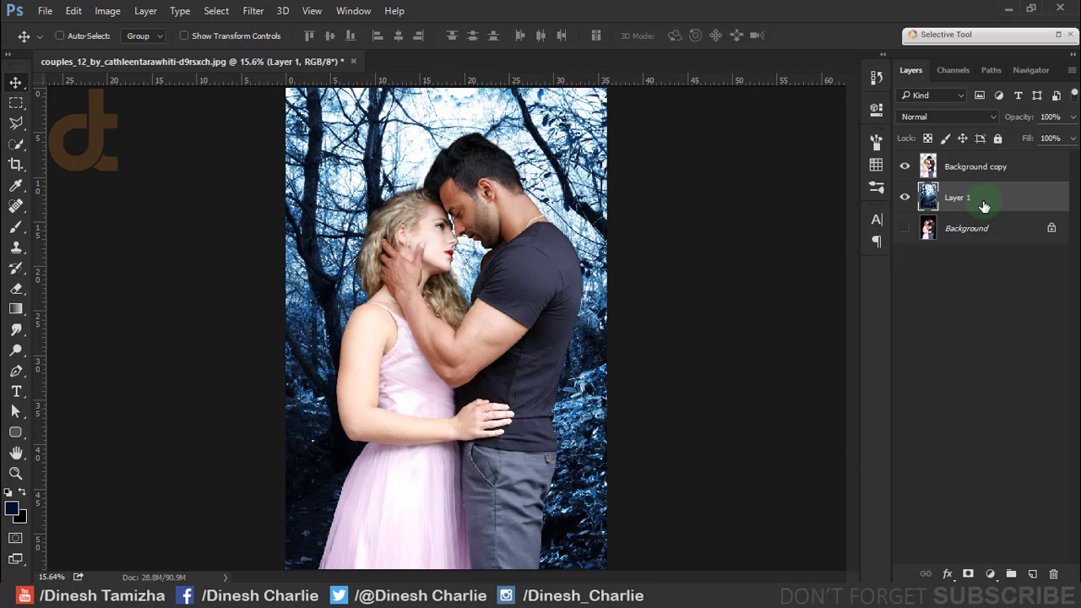
{"action": "key", "text": "ctrl+t"}
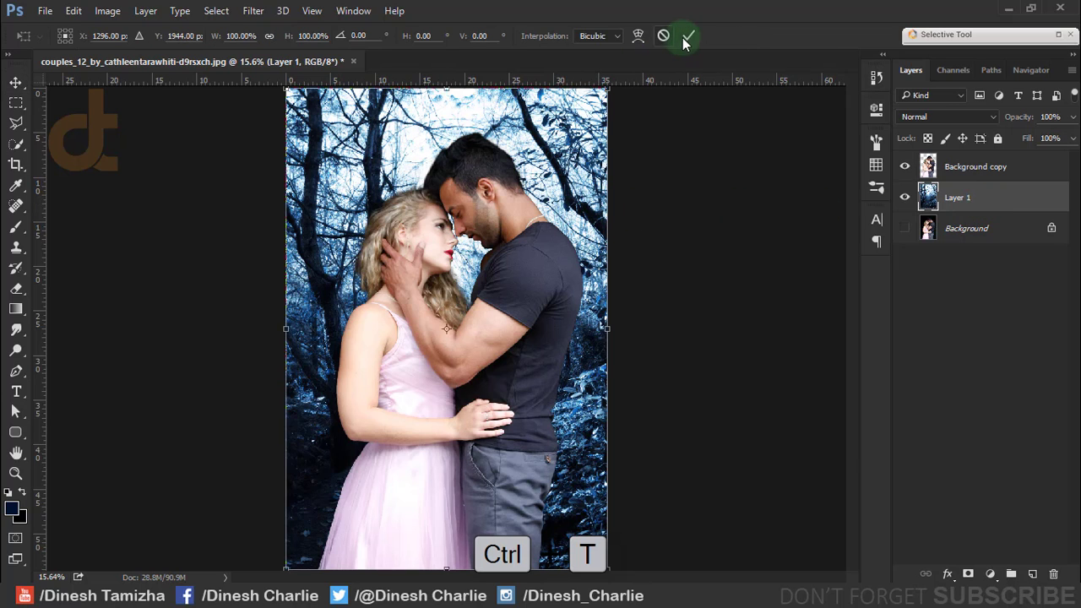
- Commit the forest transform and blur it with a Gaussian Blur radius of 35
{"action": "double_click", "coordinate": [370, 134]}
{"action": "left_click", "coordinate": [253, 10]}
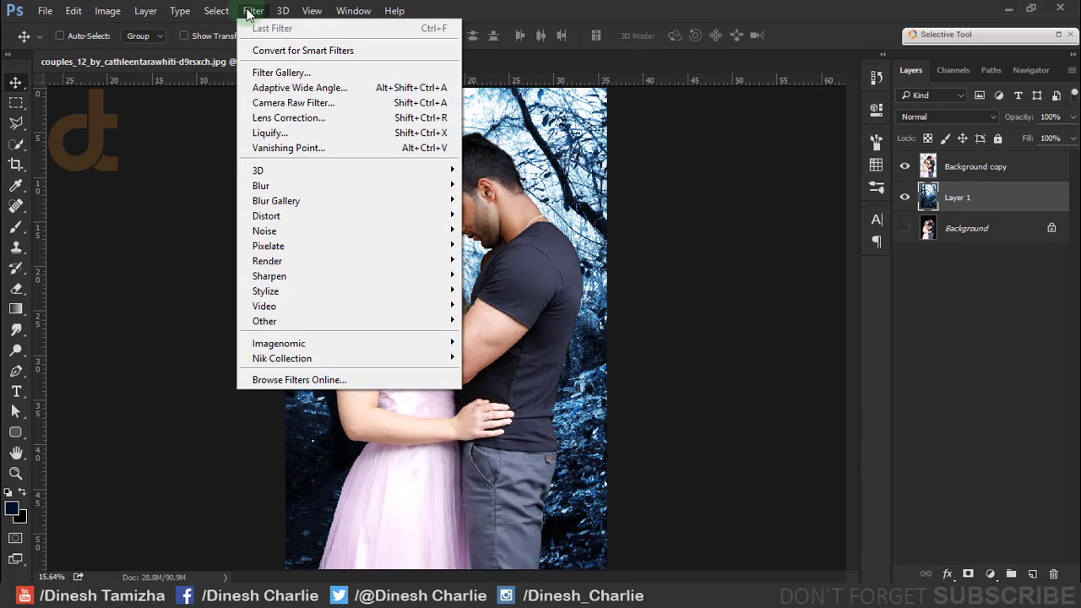
{"action": "mouse_move", "coordinate": [261, 186]}
{"action": "left_click", "coordinate": [486, 244]}
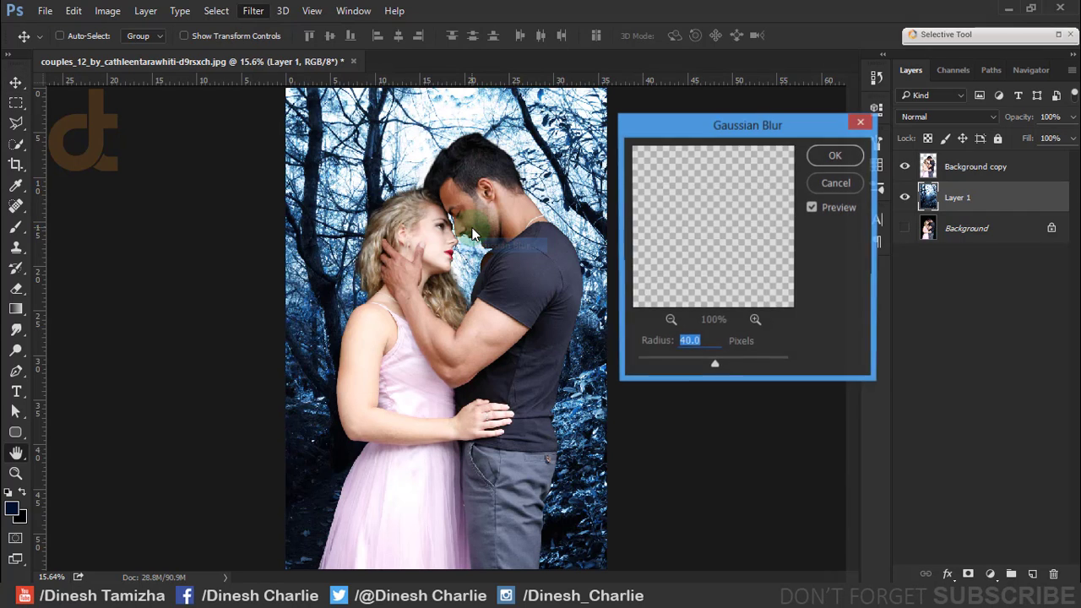
{"action": "left_click_drag", "start_coordinate": [709, 364], "coordinate": [704, 363]}
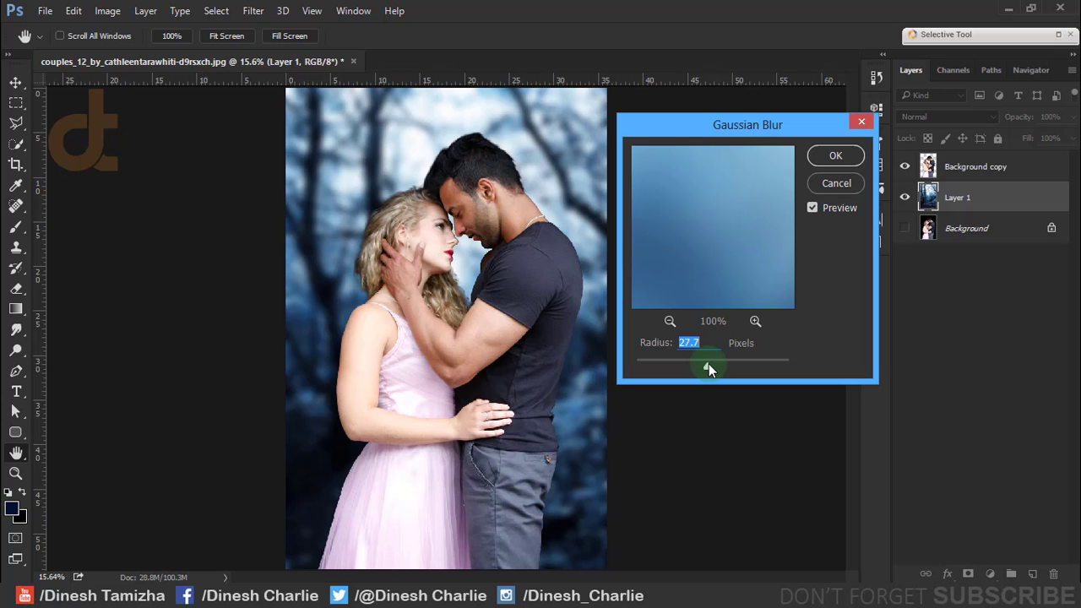
{"action": "left_click_drag", "start_coordinate": [709, 364], "coordinate": [712, 365]}
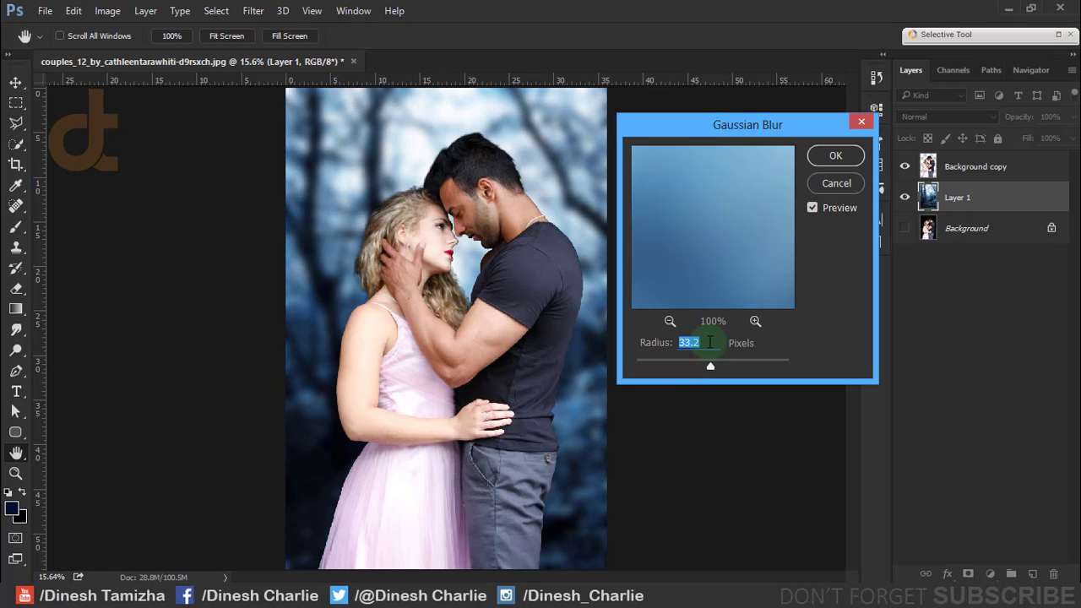
{"action": "left_click_drag", "start_coordinate": [636, 341], "coordinate": [639, 330]}
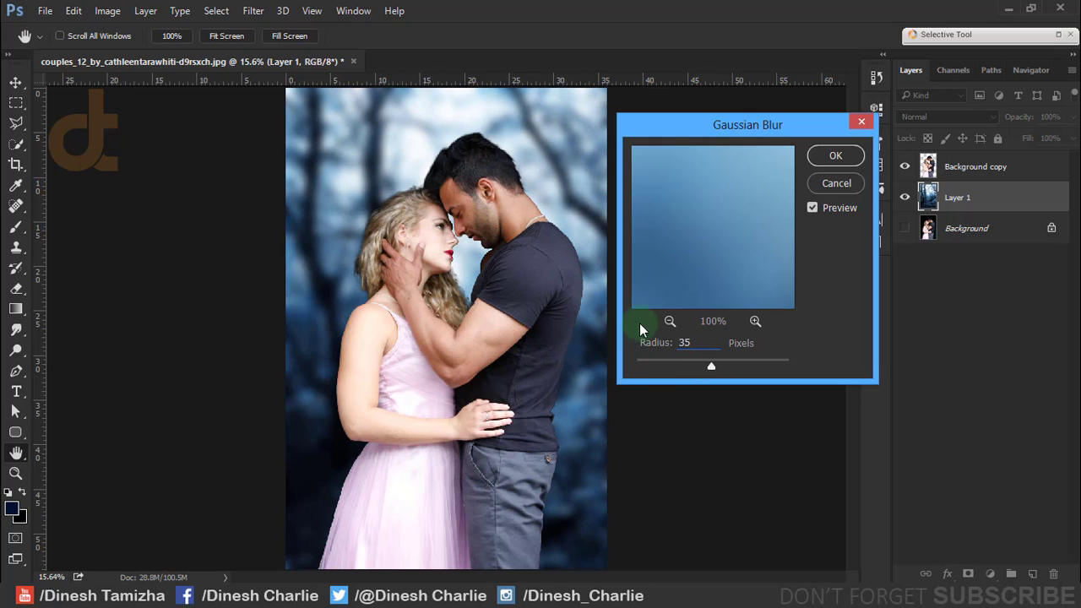
{"action": "left_click", "coordinate": [837, 157]}
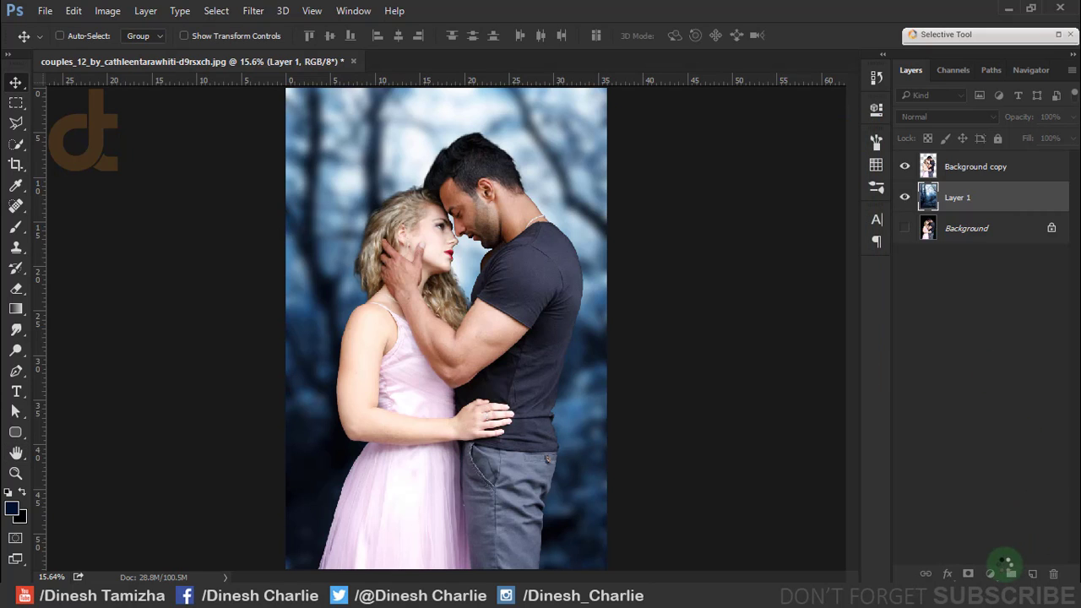
- Darken the forest with a clipped Levels lowering output white, then add a new empty layer
{"action": "left_click", "coordinate": [991, 574]}
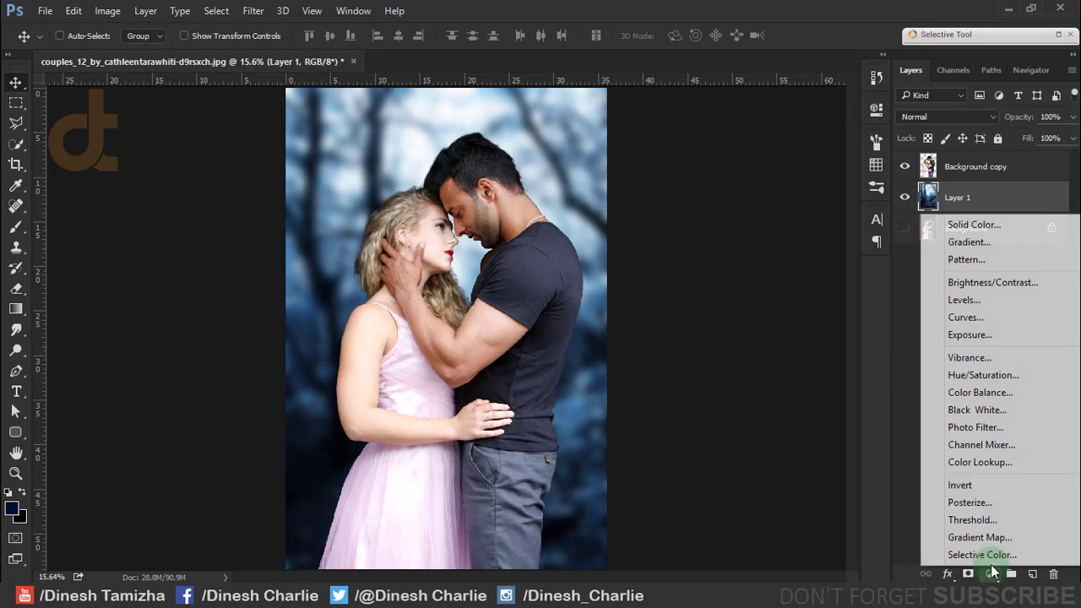
{"action": "left_click", "coordinate": [963, 300]}
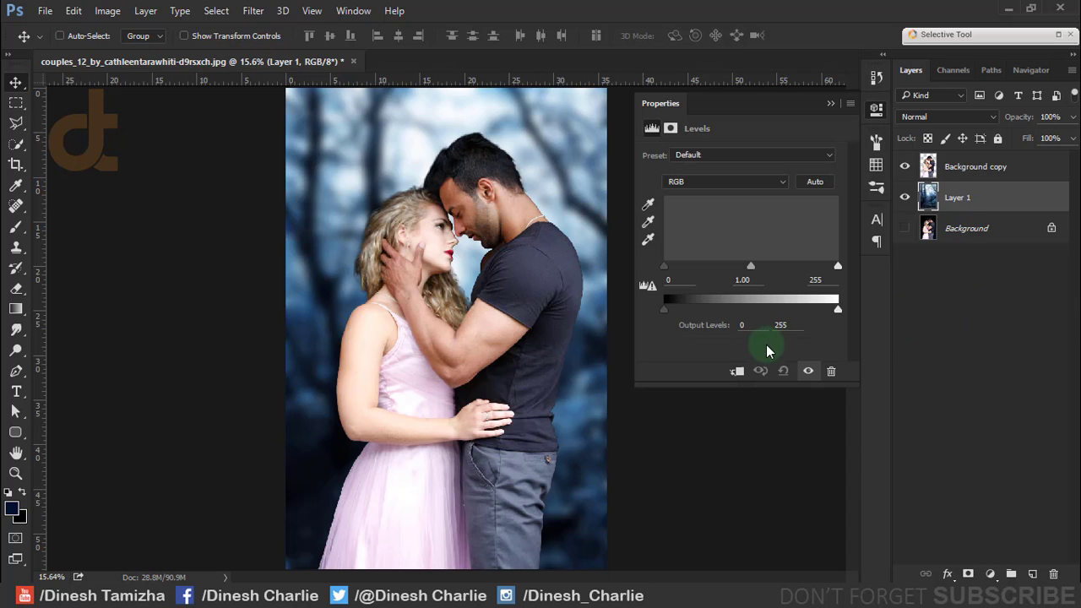
{"action": "left_click", "coordinate": [738, 372]}
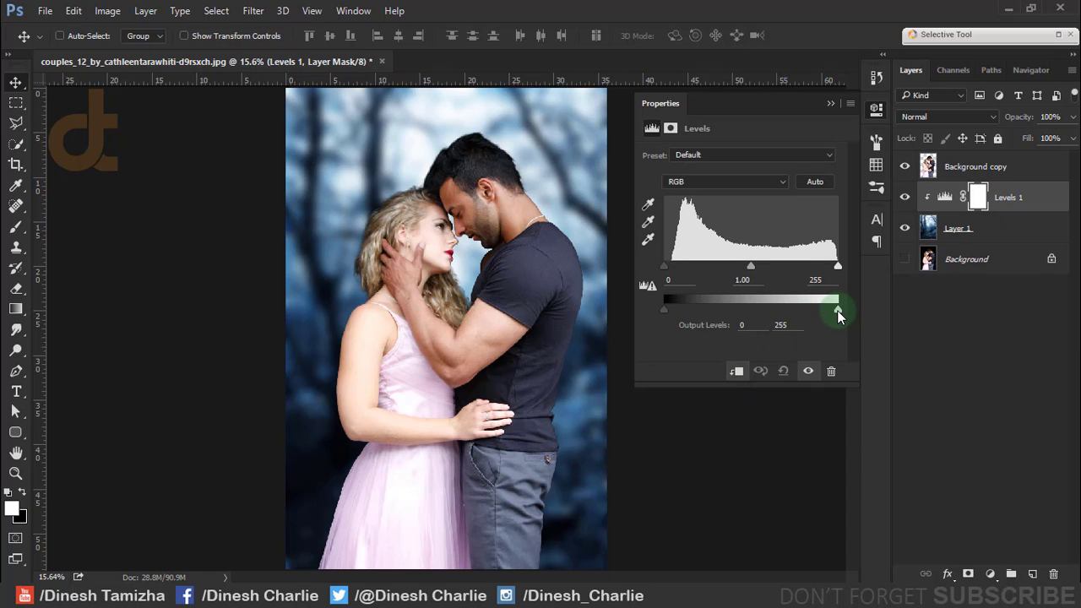
{"action": "left_click_drag", "start_coordinate": [813, 312], "coordinate": [776, 312]}
{"action": "left_click", "coordinate": [830, 103]}
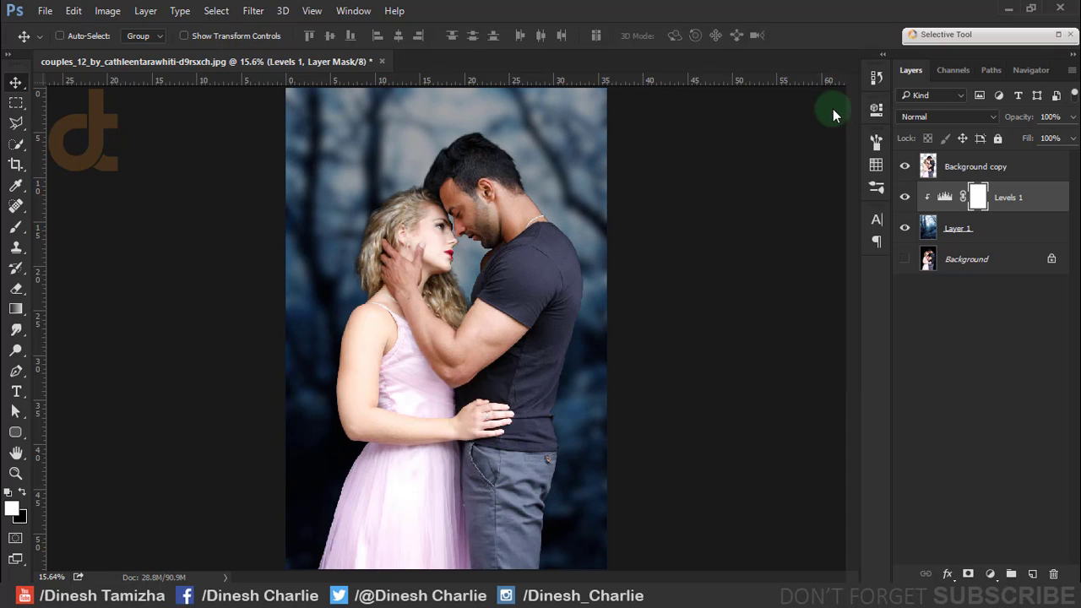
{"action": "left_click", "coordinate": [1034, 574]}
- Set up a large fully soft brush and choose a light blue foreground colour
{"action": "key", "text": "b"}
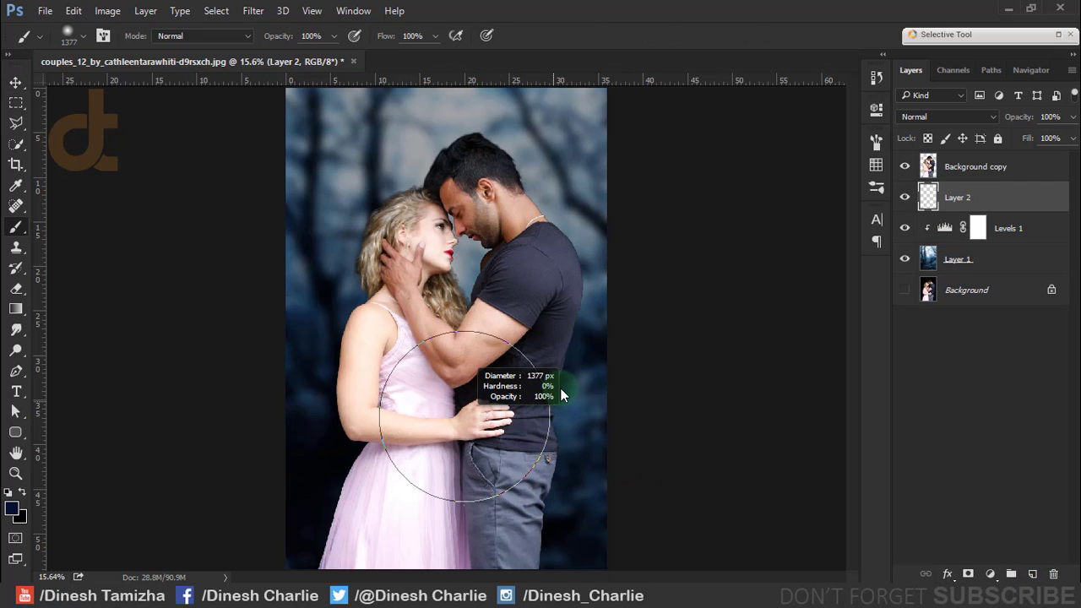
{"action": "left_click_drag", "start_coordinate": [505, 422], "coordinate": [600, 279]}
{"action": "left_click", "coordinate": [440, 302]}
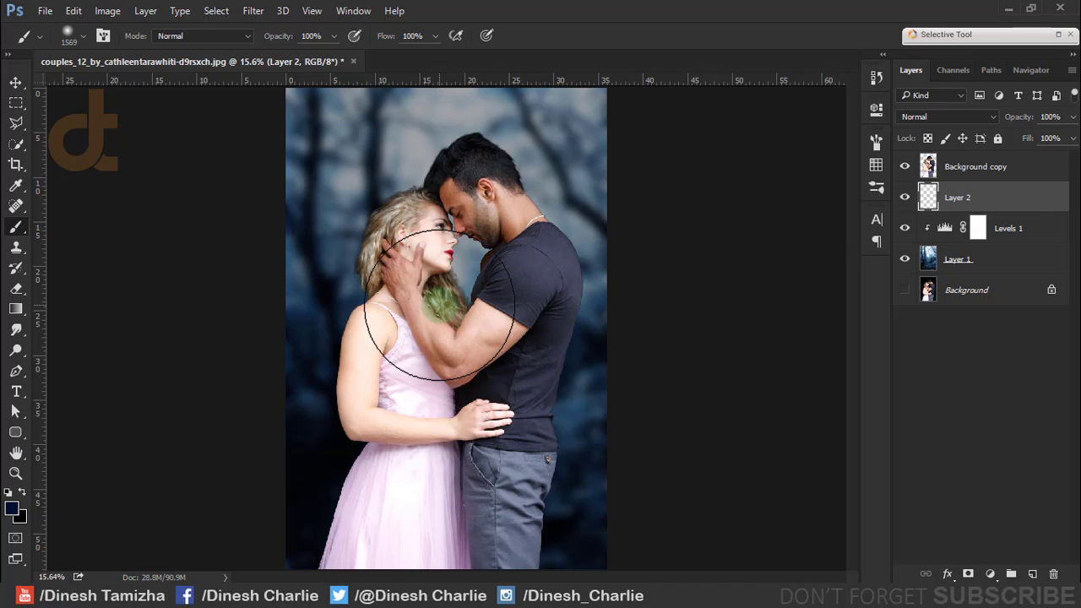
{"action": "key", "text": "i"}
{"action": "key", "text": "ctrl+z"}
{"action": "left_click", "coordinate": [421, 153]}
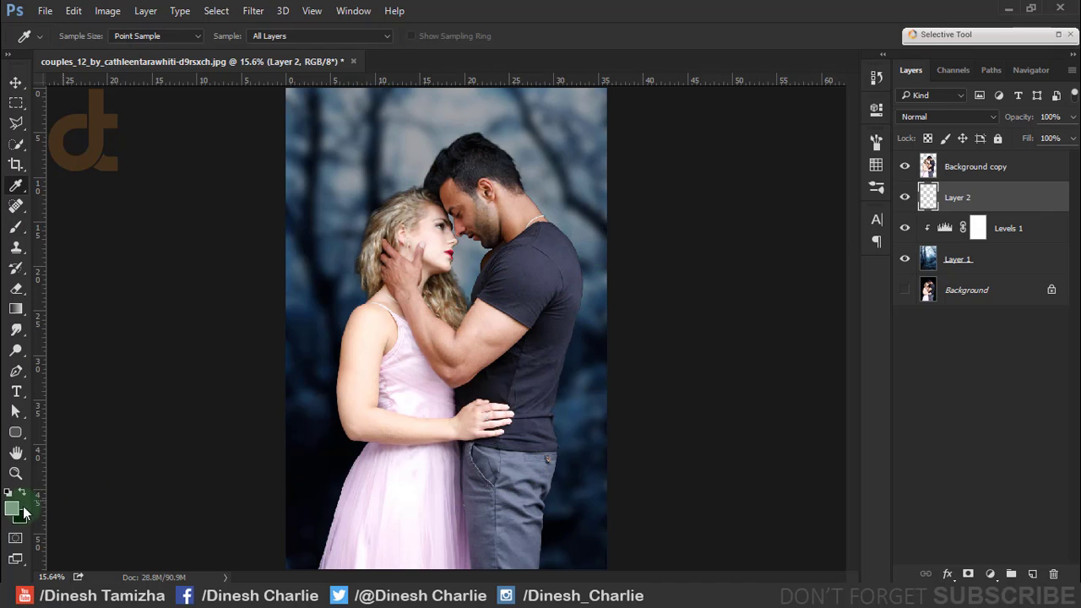
{"action": "left_click", "coordinate": [11, 512]}
{"action": "left_click_drag", "start_coordinate": [710, 377], "coordinate": [706, 339]}
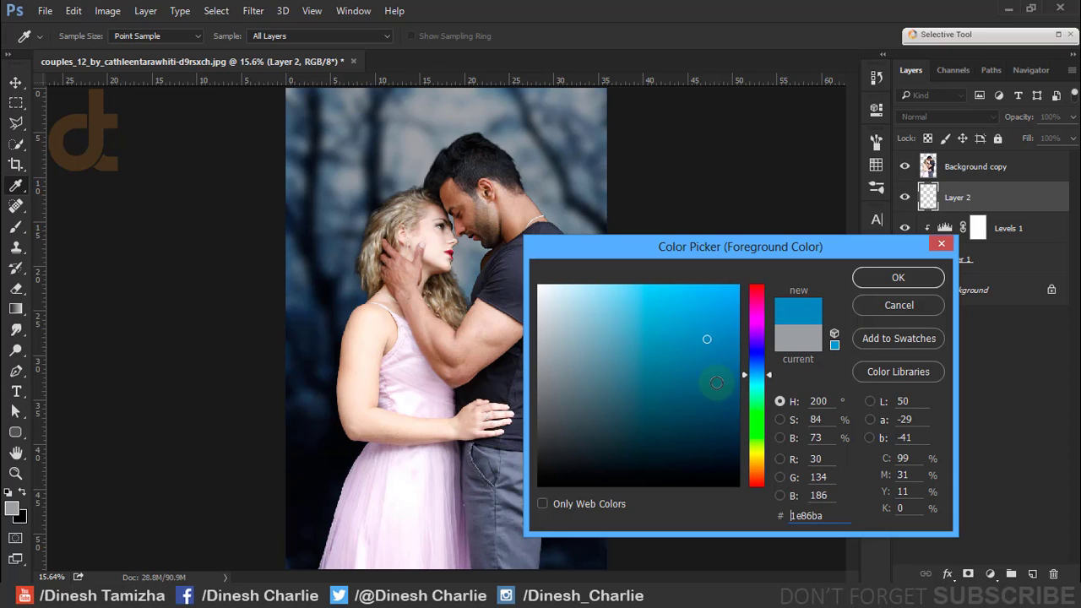
{"action": "left_click", "coordinate": [733, 394]}
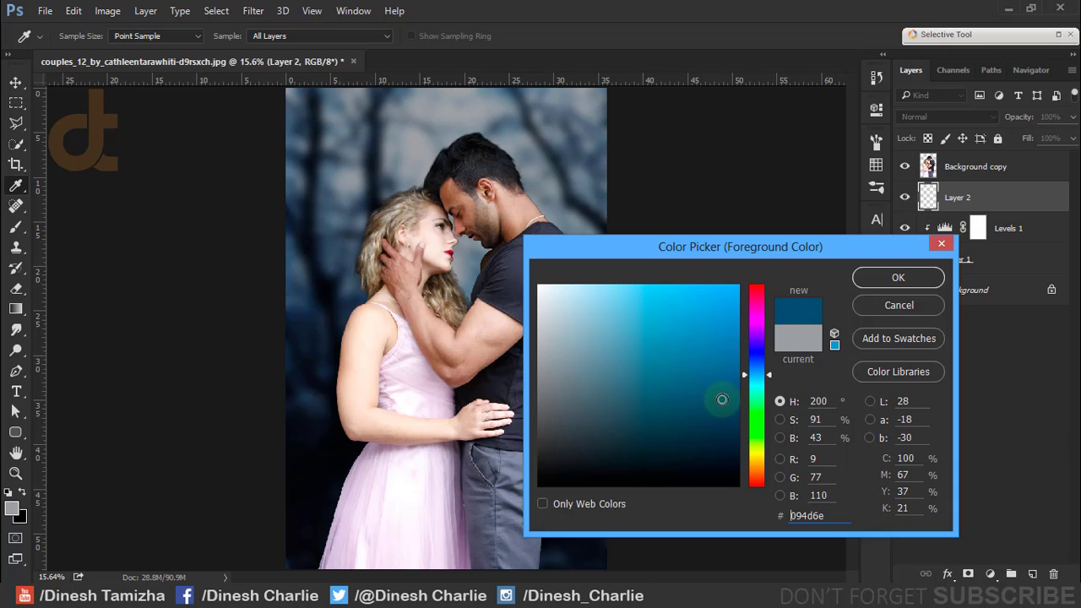
{"action": "mouse_move", "coordinate": [722, 399]}
{"action": "left_mouse_down"}
{"action": "mouse_move", "coordinate": [700, 403]}
{"action": "mouse_move", "coordinate": [690, 376]}
{"action": "left_mouse_up"}
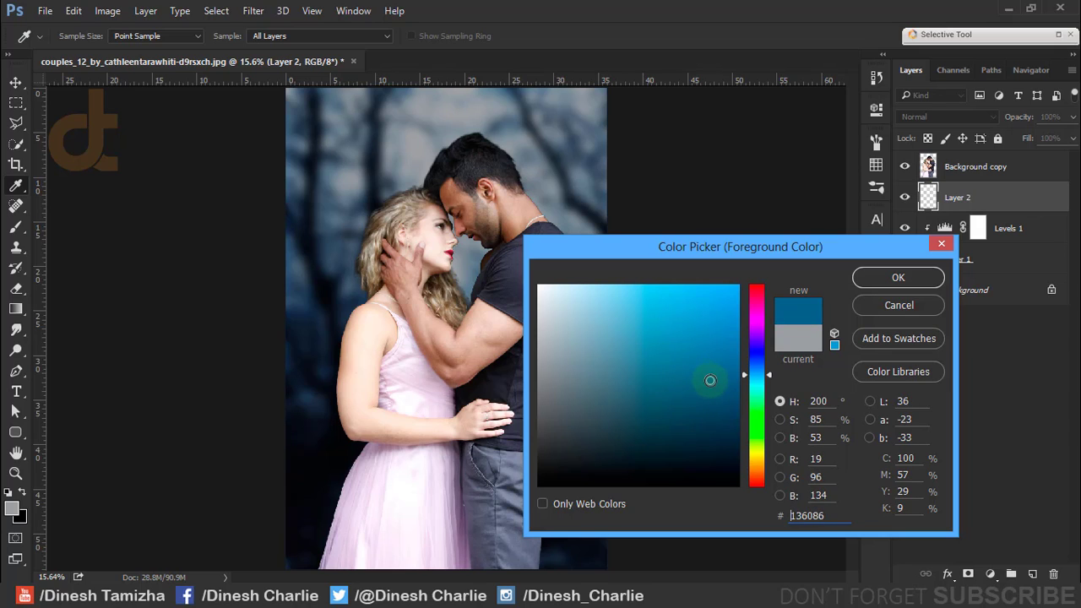
{"action": "left_click", "coordinate": [858, 280]}
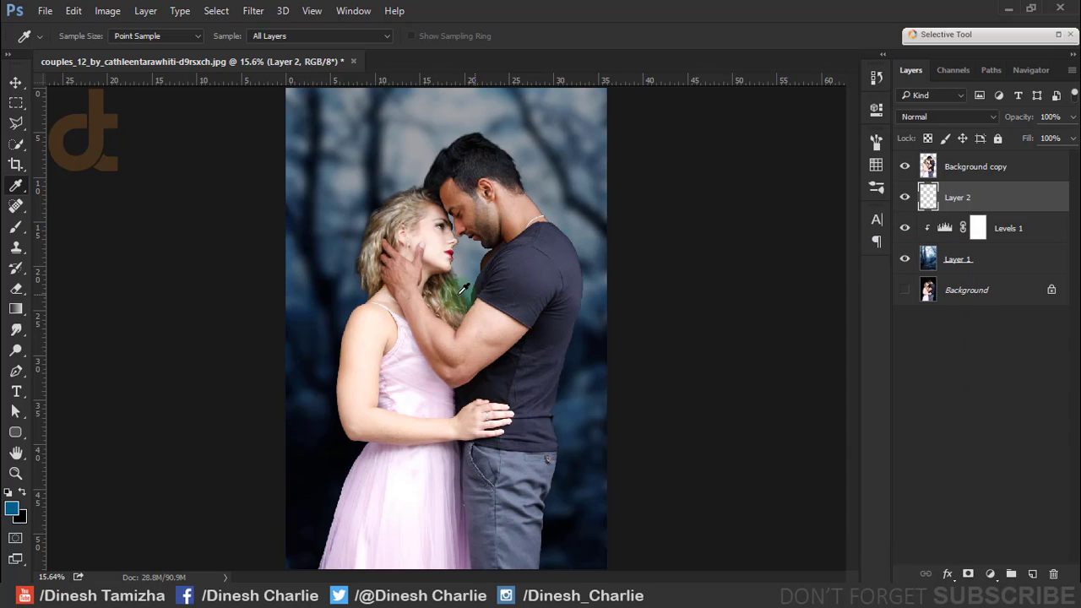
- Paint a blue then white glow between the faces and scale it to about 179%
{"action": "key", "text": "b"}
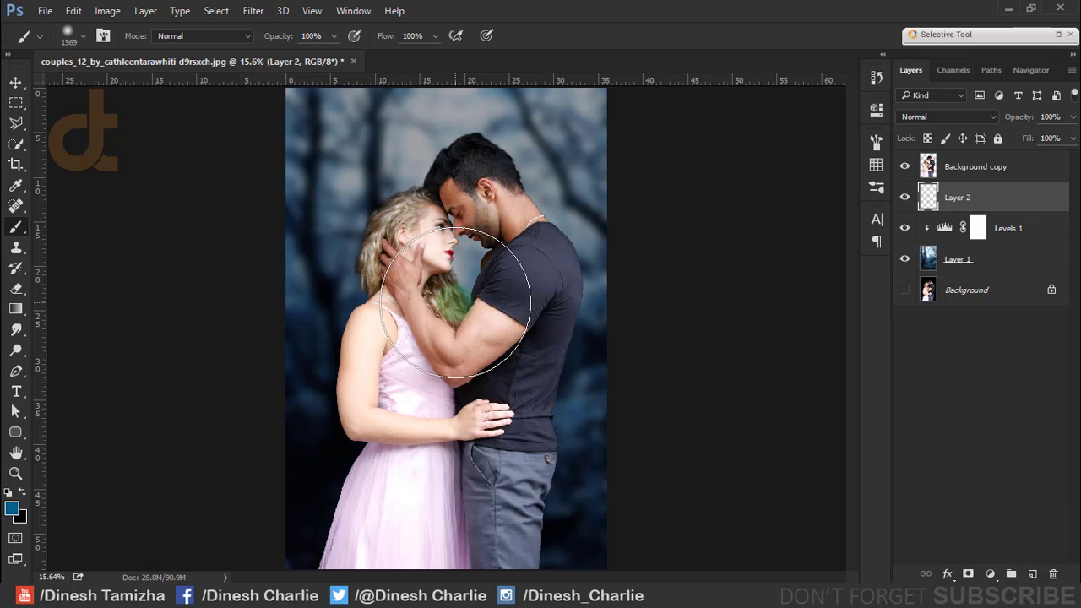
{"action": "left_click", "coordinate": [455, 301]}
{"action": "left_click", "coordinate": [455, 301]}
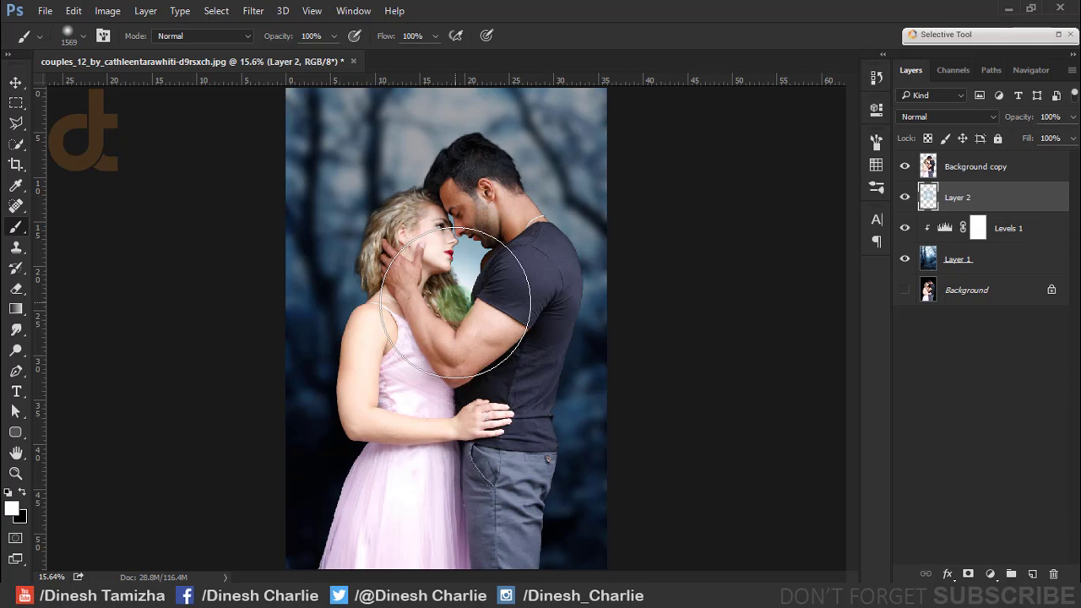
{"action": "key", "text": "ctrl+t"}
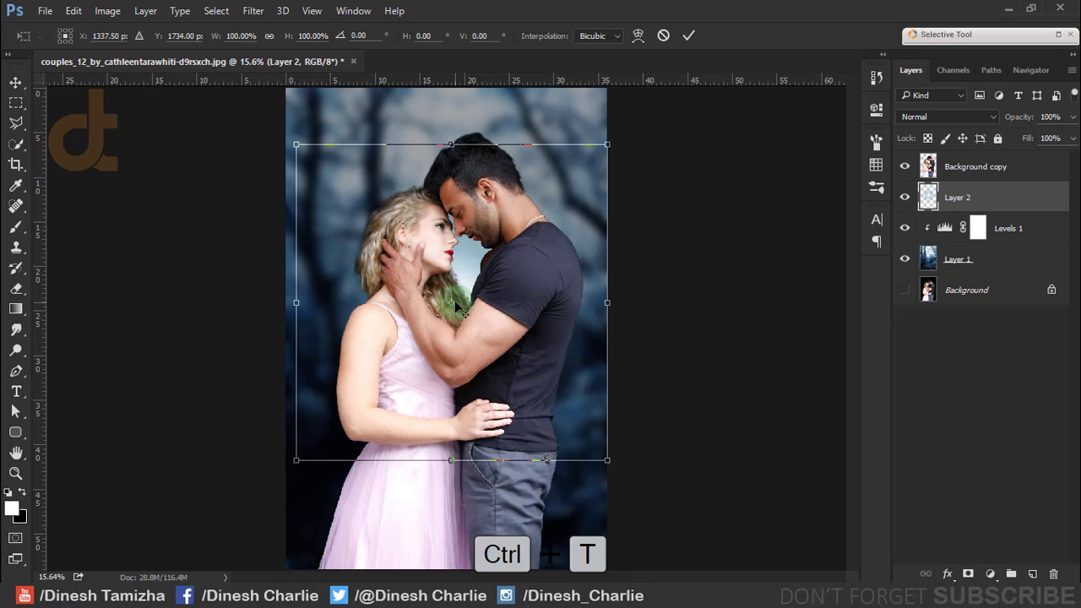
{"action": "left_click_drag", "start_coordinate": [607, 145], "coordinate": [773, 63]}
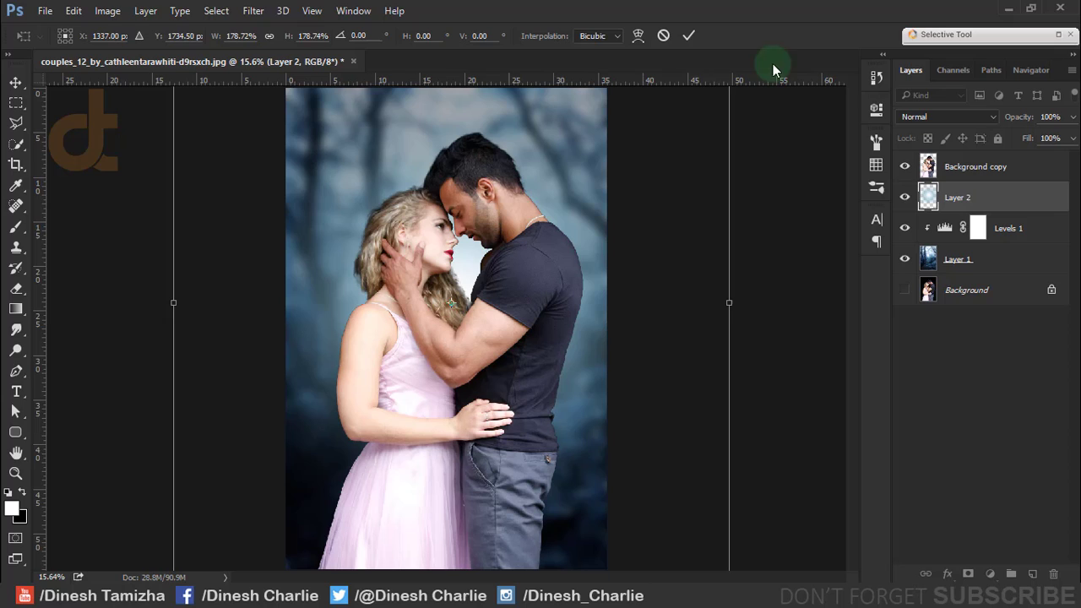
{"action": "left_click", "coordinate": [689, 36]}
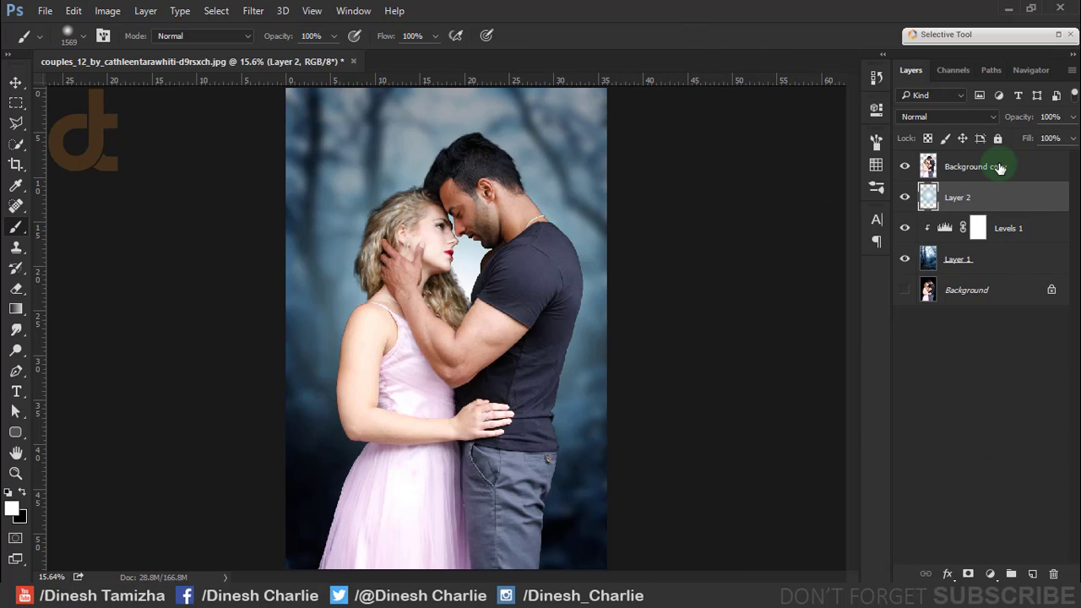
- Add a new layer above Background copy and clip it to the couple
{"action": "left_click", "coordinate": [1000, 167]}
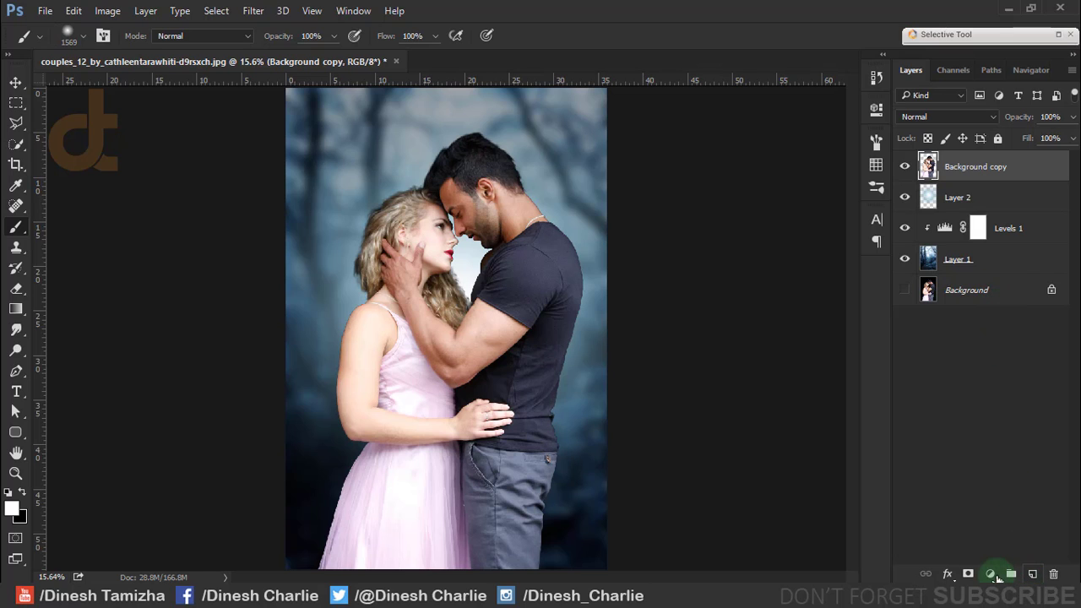
{"action": "left_click", "coordinate": [1032, 575]}
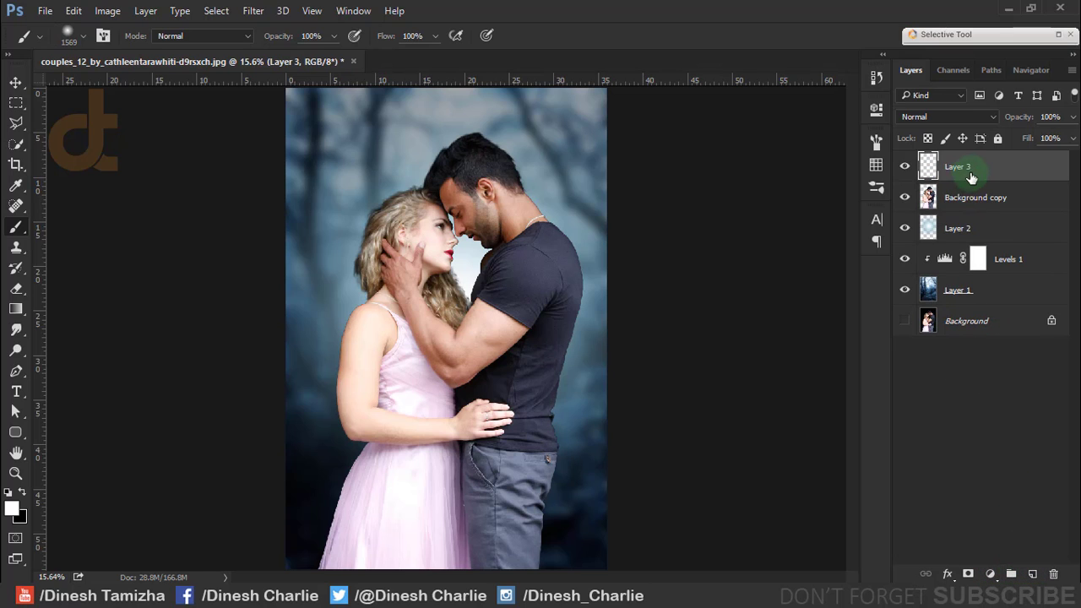
{"action": "right_click", "coordinate": [966, 172]}
{"action": "left_click", "coordinate": [726, 368]}
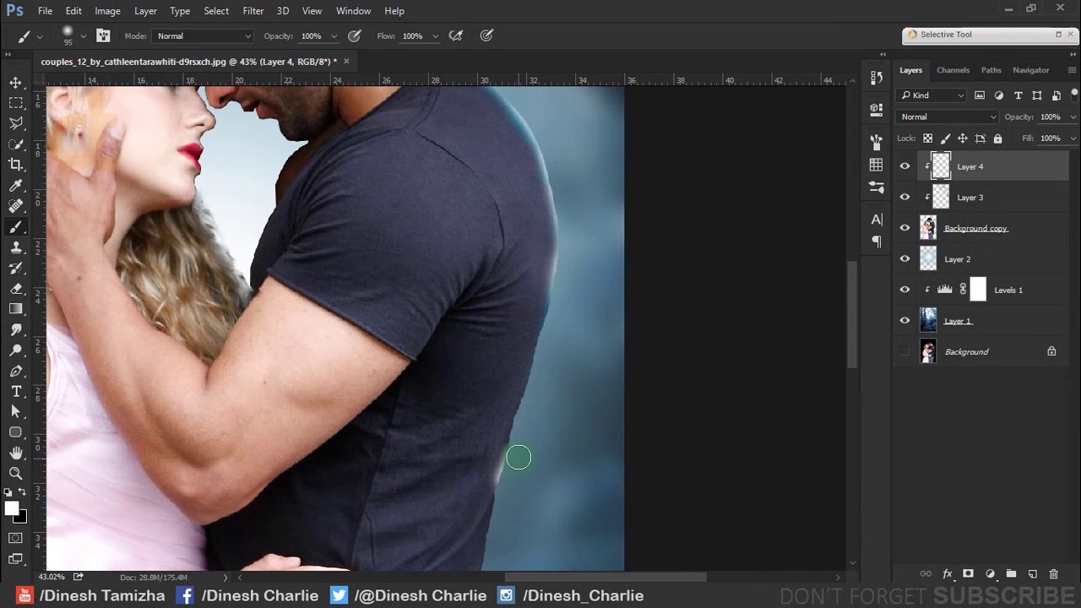
- Paint soft white light along the man's shirt and hair and the woman's hair and shoulder
{"action": "mouse_move", "coordinate": [519, 457]}
{"action": "left_mouse_down"}
{"action": "mouse_move", "coordinate": [558, 316]}
{"action": "mouse_move", "coordinate": [558, 258]}
{"action": "left_mouse_up"}
{"action": "mouse_move", "coordinate": [485, 144]}
{"action": "left_mouse_down"}
{"action": "mouse_move", "coordinate": [245, 190]}
{"action": "mouse_move", "coordinate": [369, 110]}
{"action": "mouse_move", "coordinate": [523, 196]}
{"action": "left_mouse_up"}
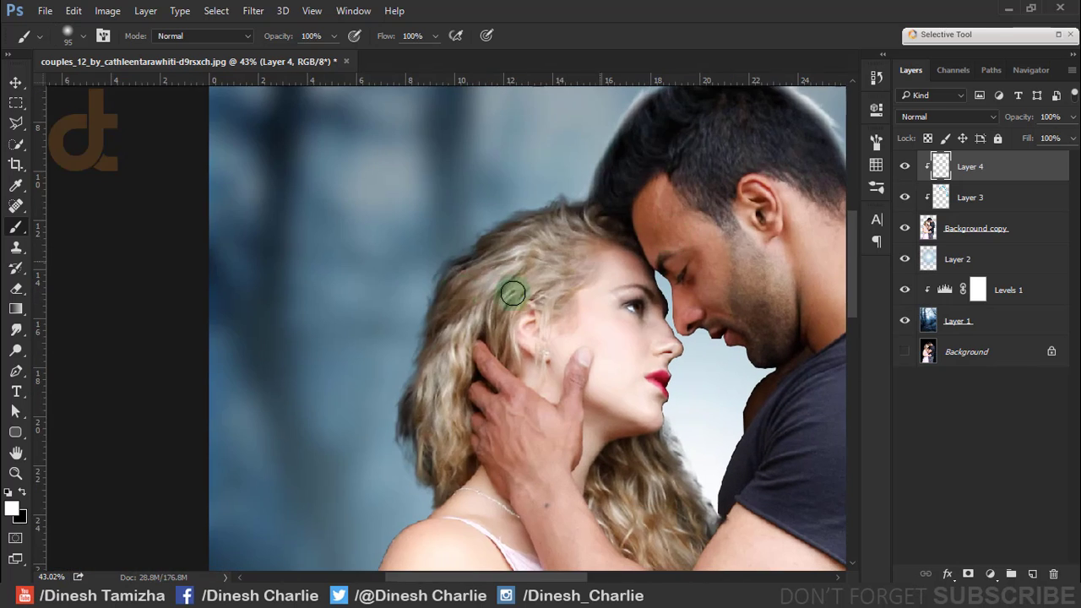
{"action": "left_click_drag", "start_coordinate": [694, 445], "coordinate": [720, 500]}
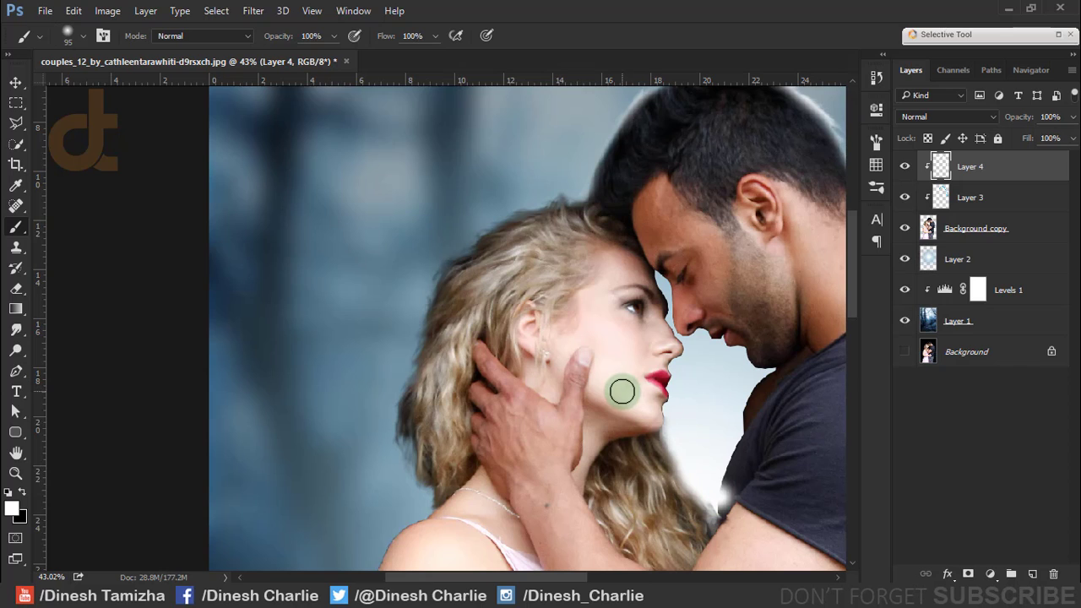
{"action": "key", "text": "ctrl+z"}
{"action": "mouse_move", "coordinate": [419, 500]}
{"action": "left_mouse_down"}
{"action": "mouse_move", "coordinate": [398, 359]}
{"action": "mouse_move", "coordinate": [425, 282]}
{"action": "mouse_move", "coordinate": [502, 212]}
{"action": "mouse_move", "coordinate": [597, 185]}
{"action": "left_mouse_up"}
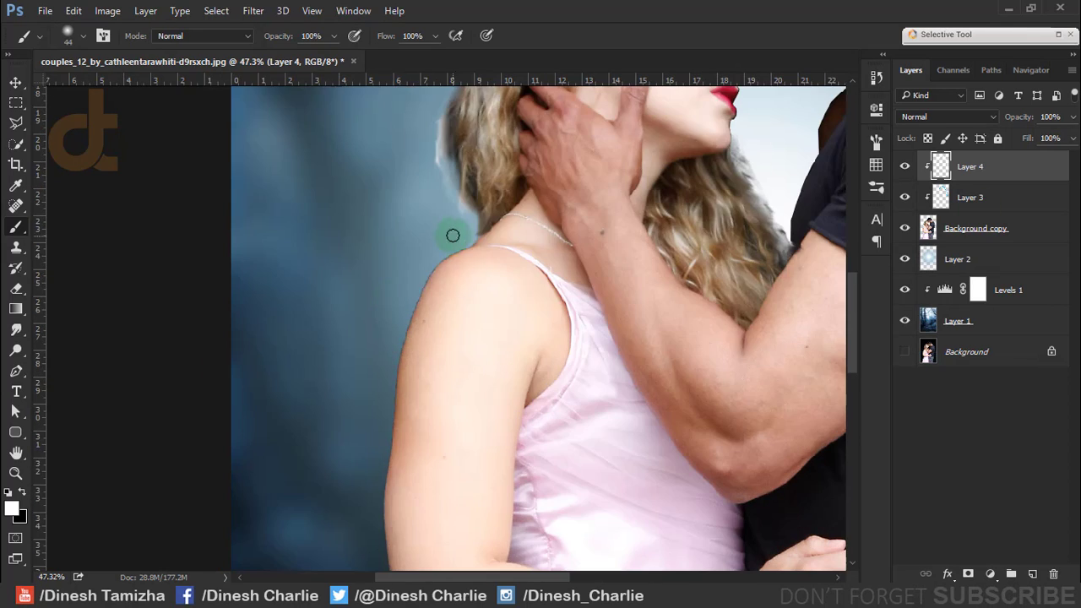
{"action": "mouse_move", "coordinate": [452, 236]}
{"action": "left_mouse_down"}
{"action": "mouse_move", "coordinate": [391, 374]}
{"action": "mouse_move", "coordinate": [373, 539]}
{"action": "left_mouse_up"}
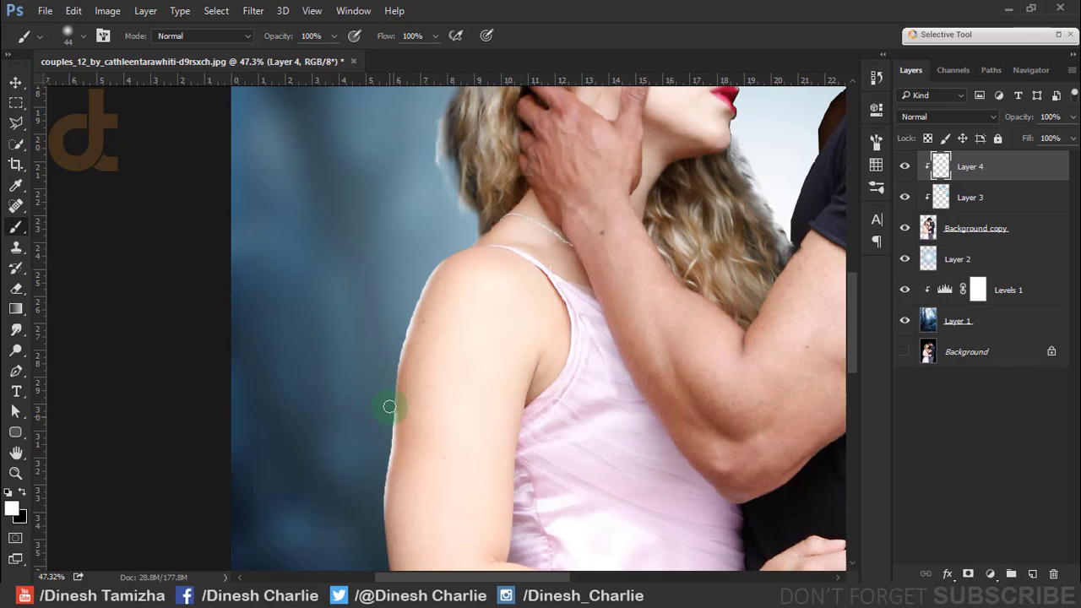
{"action": "left_click_drag", "start_coordinate": [428, 260], "coordinate": [459, 242]}
- Add rim light along the man's back, arm and pants, and set layer opacity to 37%
{"action": "scroll", "coordinate": [459, 242], "scroll_direction": "down", "scroll_amount": 3}
{"action": "scroll", "coordinate": [506, 292], "scroll_direction": "up", "scroll_amount": 4}
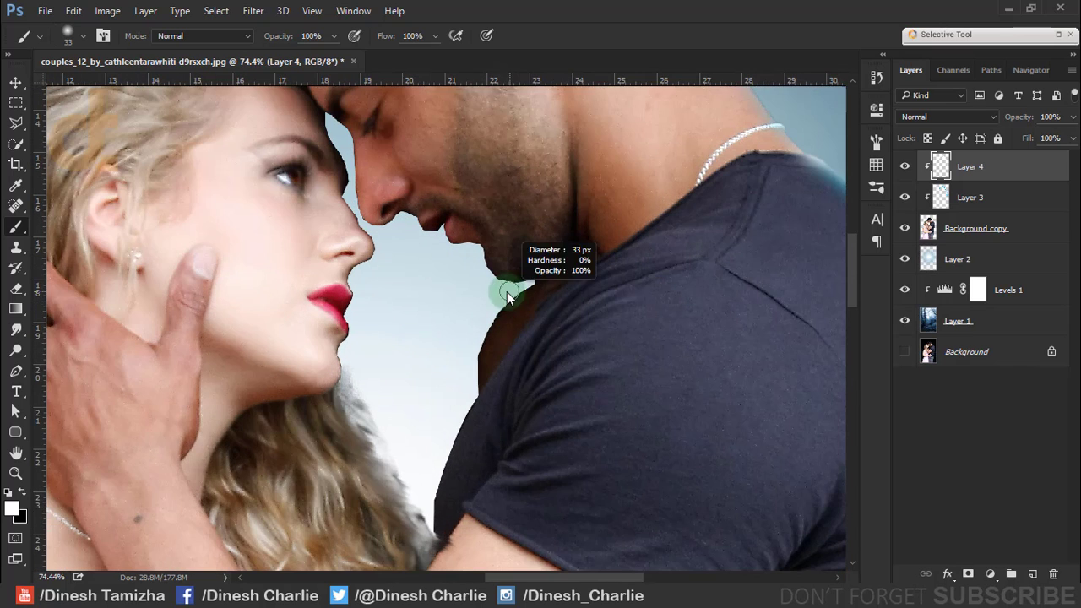
{"action": "mouse_move", "coordinate": [507, 298]}
{"action": "left_mouse_down"}
{"action": "mouse_move", "coordinate": [458, 350]}
{"action": "mouse_move", "coordinate": [430, 507]}
{"action": "left_mouse_up"}
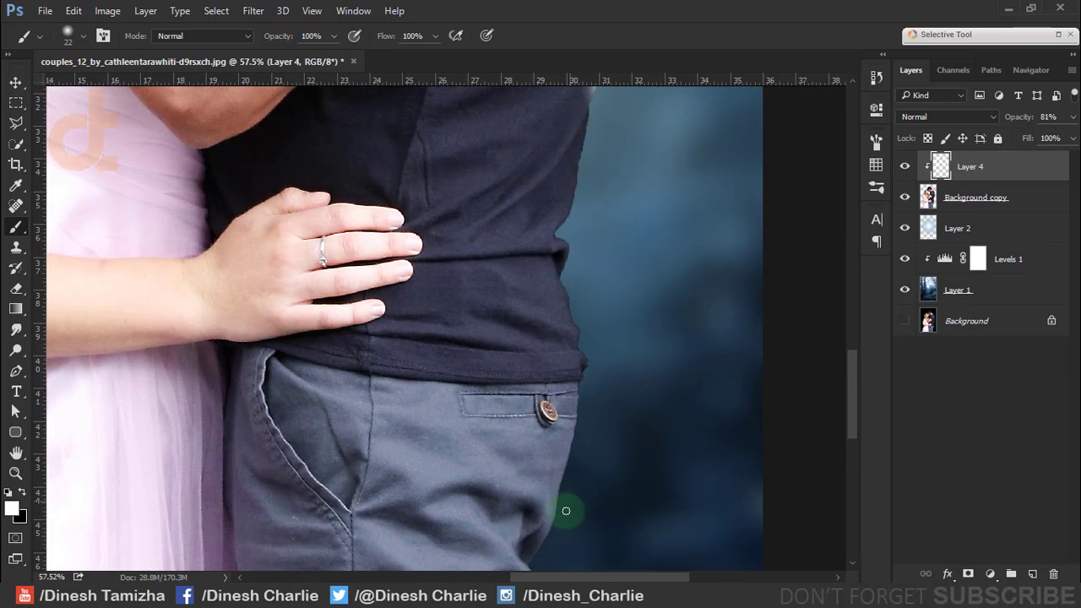
{"action": "left_click_drag", "start_coordinate": [567, 471], "coordinate": [583, 358]}
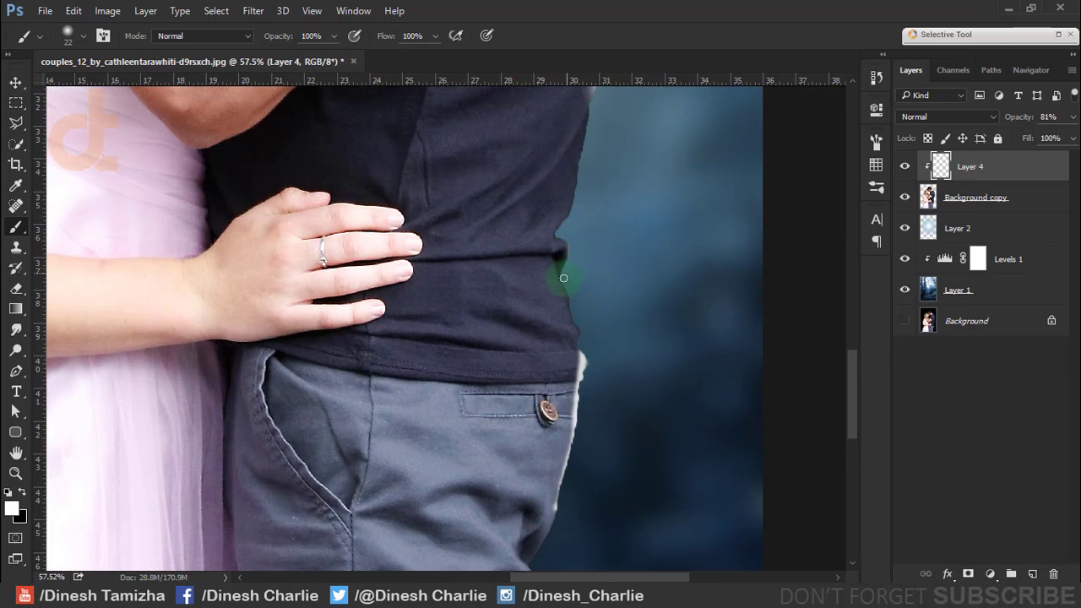
{"action": "left_click_drag", "start_coordinate": [1014, 114], "coordinate": [966, 114]}
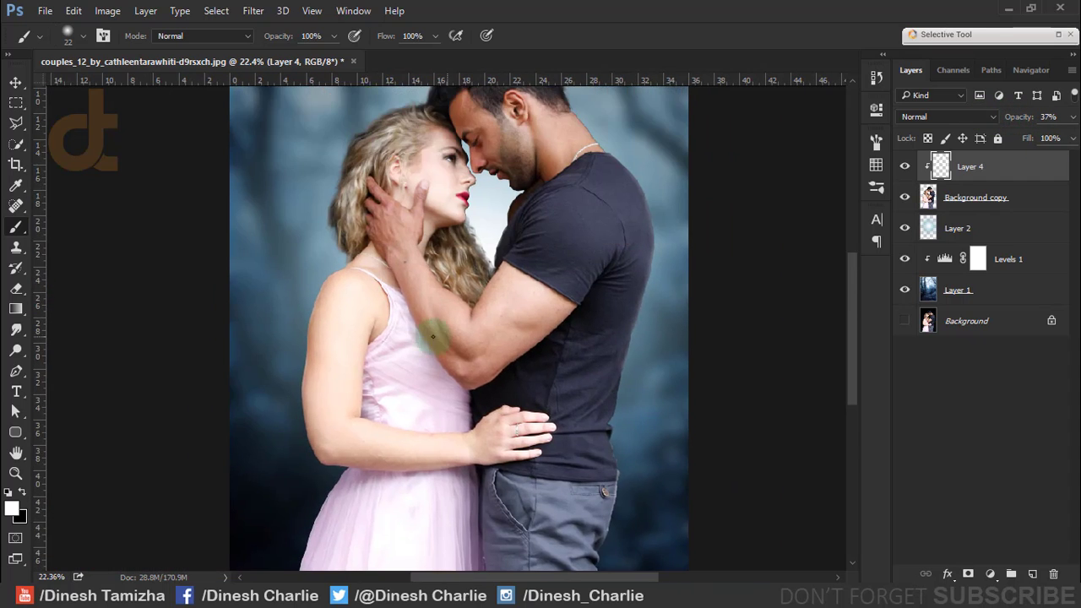
{"action": "scroll", "coordinate": [306, 373], "scroll_direction": "up", "scroll_amount": 2}
{"action": "key", "text": "ctrl+0"}
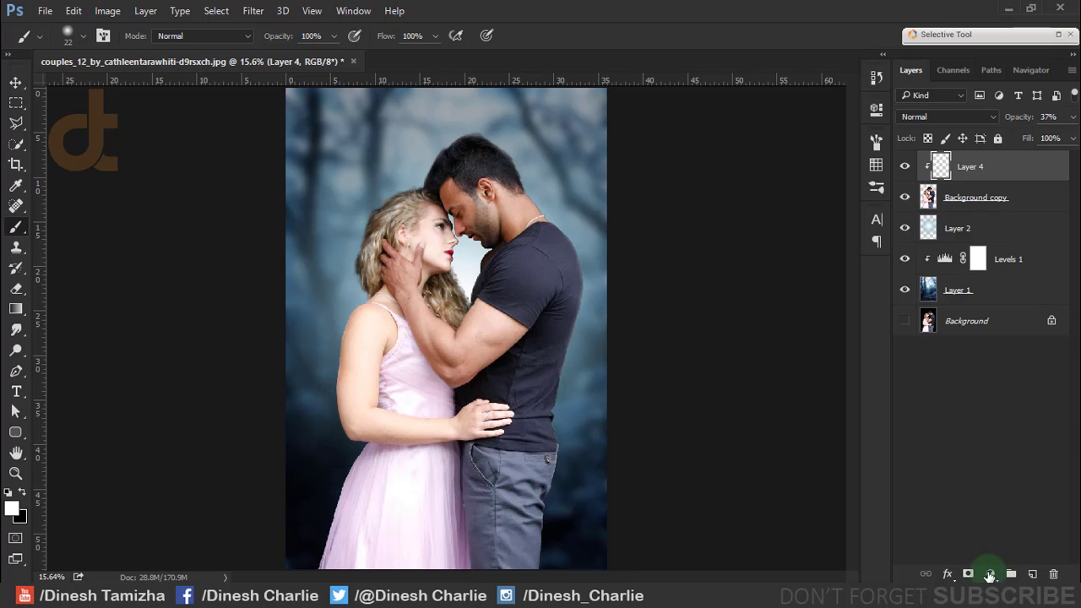
- Add a Levels adjustment clipped to Layer 4 with output white lowered to 137
{"action": "left_click", "coordinate": [990, 575]}
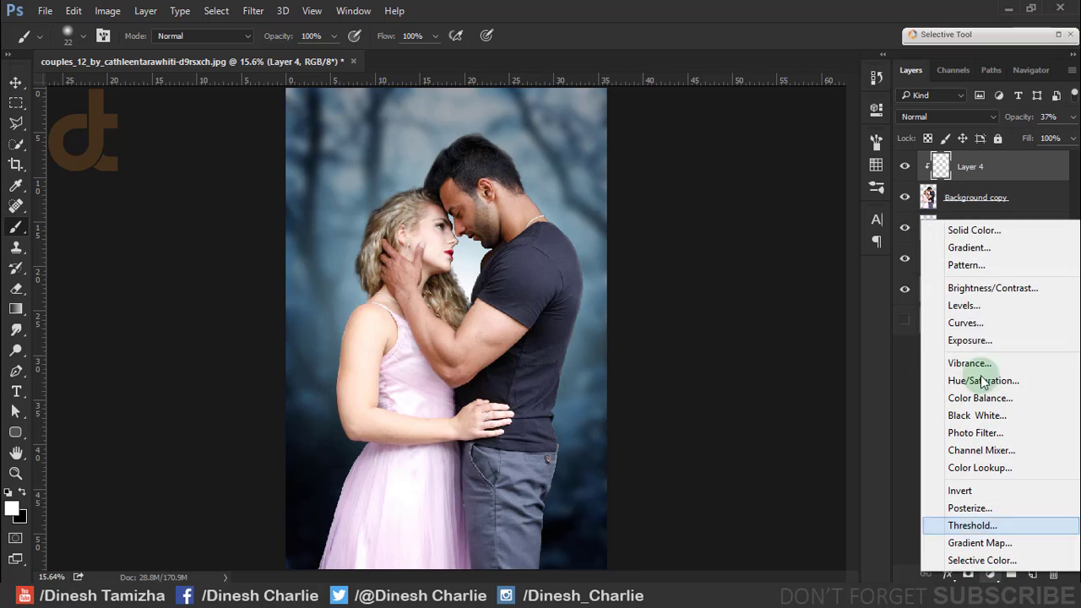
{"action": "left_click", "coordinate": [963, 306]}
{"action": "left_click", "coordinate": [737, 373]}
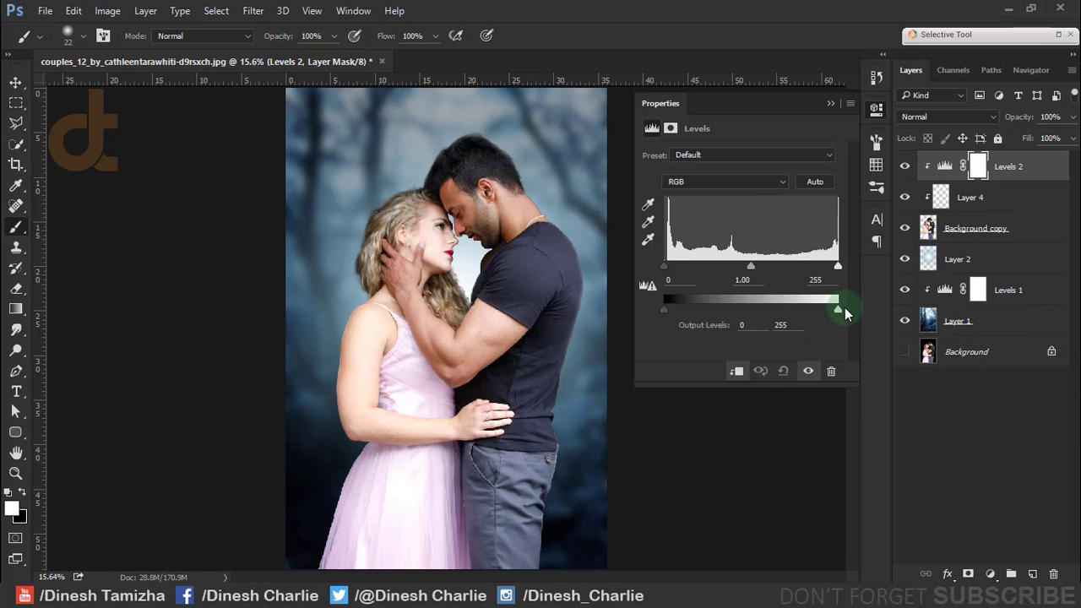
{"action": "mouse_move", "coordinate": [840, 310]}
{"action": "left_mouse_down"}
{"action": "mouse_move", "coordinate": [749, 314]}
{"action": "mouse_move", "coordinate": [763, 312]}
{"action": "left_mouse_up"}
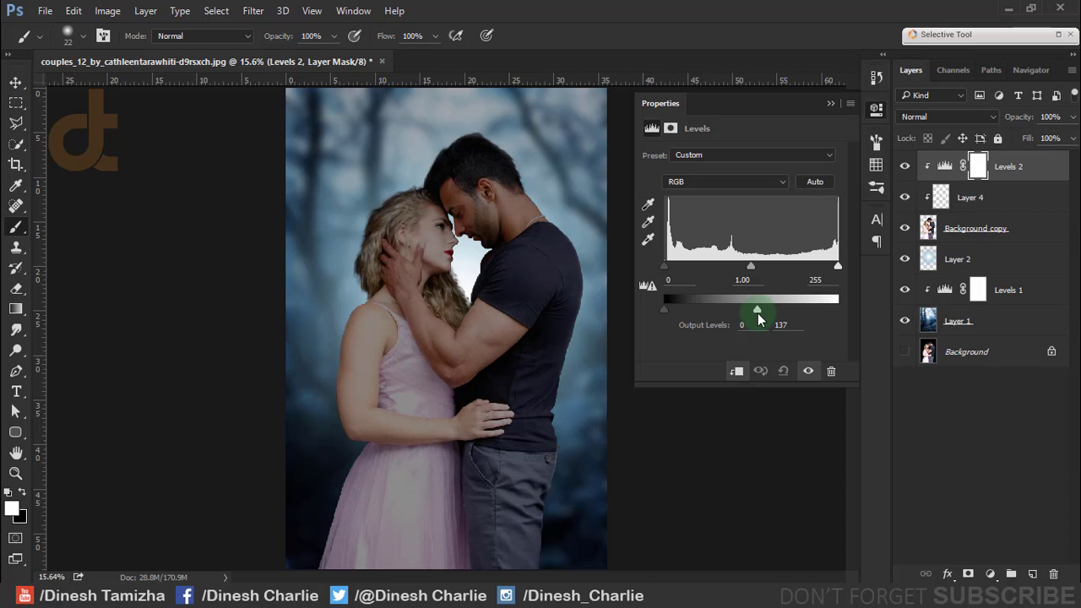
- Paint black on the Levels 2 mask with a 95 px brush along the man's hair and faces
{"action": "left_click", "coordinate": [830, 103]}
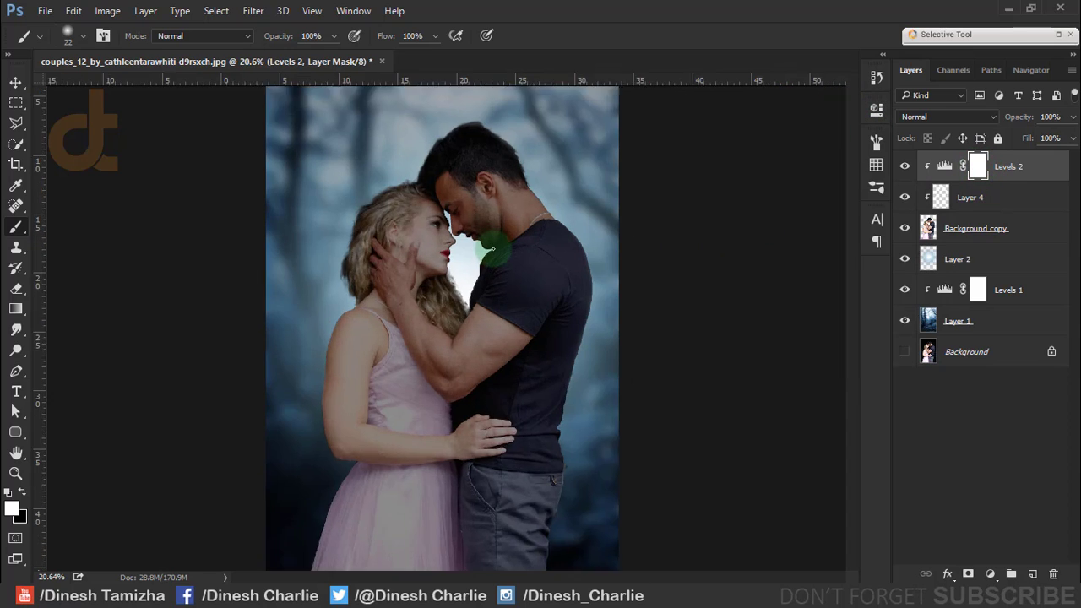
{"action": "scroll", "coordinate": [483, 242], "scroll_direction": "up", "scroll_amount": 1}
{"action": "scroll", "coordinate": [490, 241], "scroll_direction": "up", "scroll_amount": 1}
{"action": "key", "text": "x"}
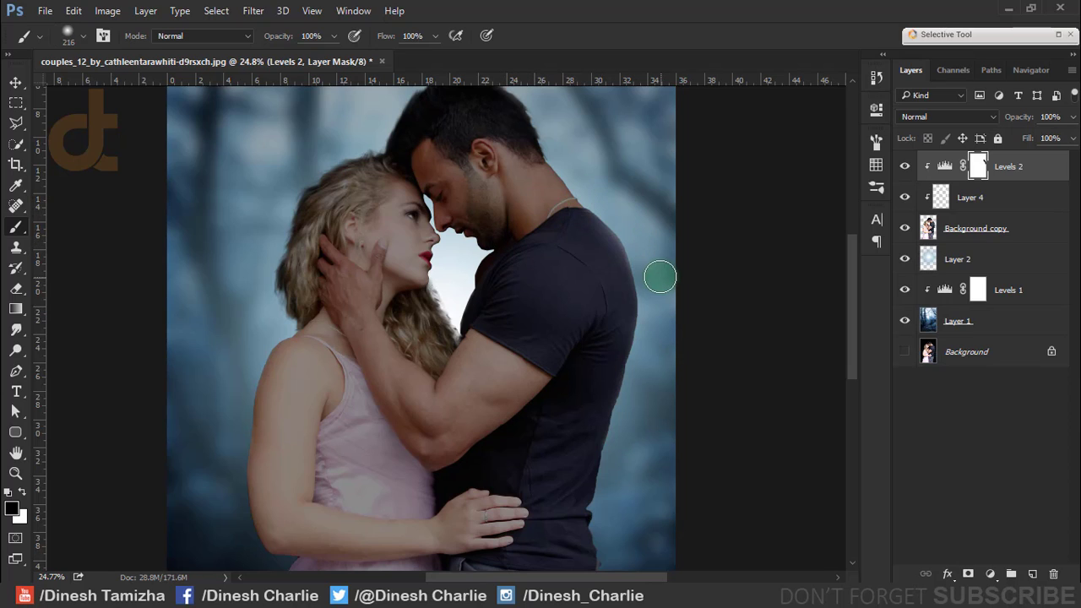
{"action": "right_click", "coordinate": [660, 277], "text": "alt"}
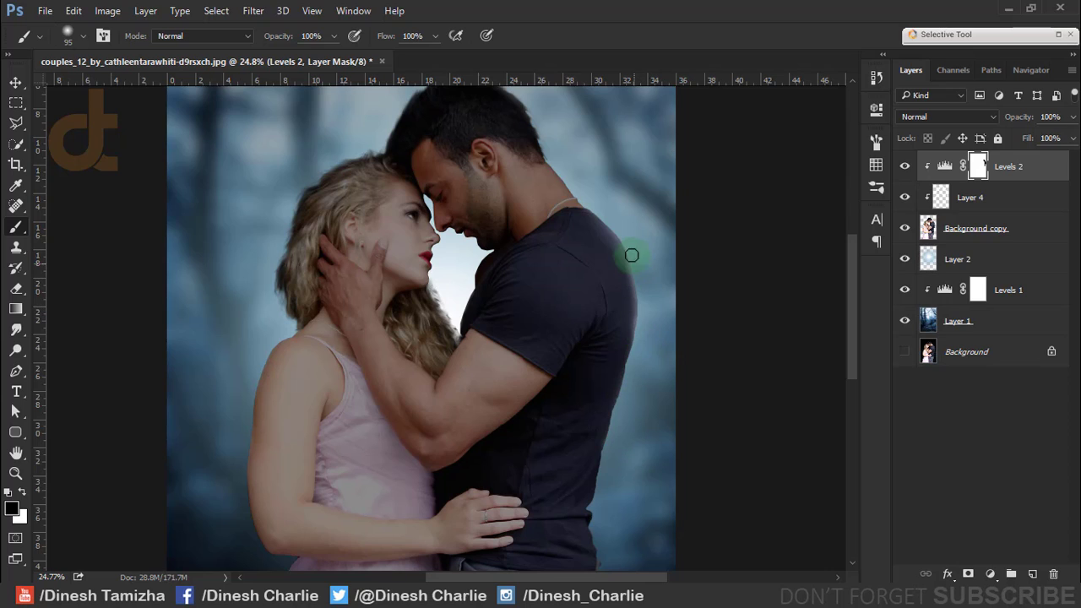
{"action": "left_click_drag", "start_coordinate": [581, 169], "coordinate": [543, 139]}
{"action": "key", "text": "ctrl+z"}
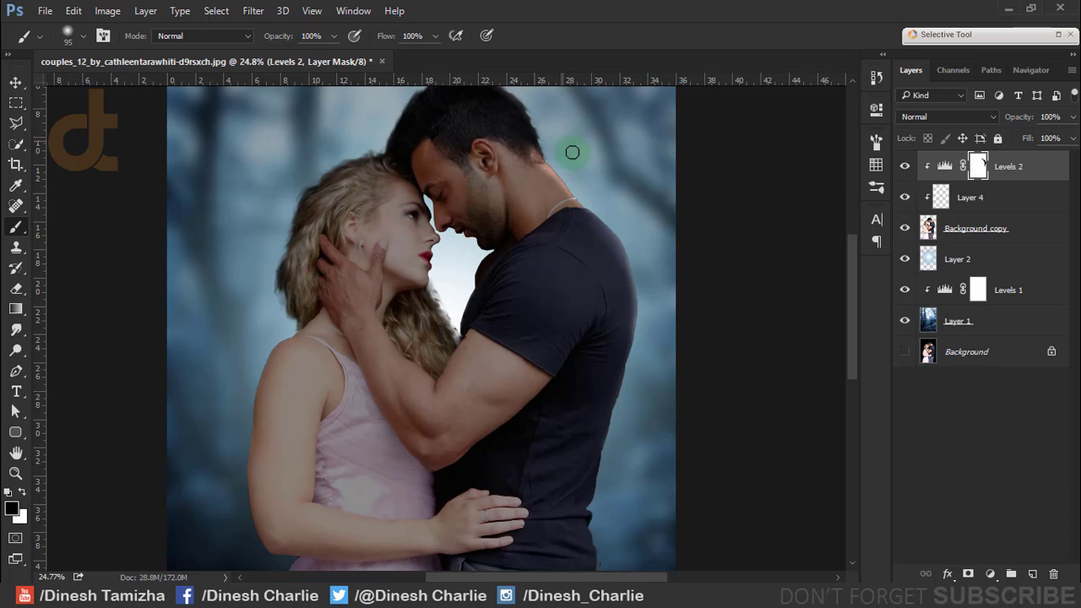
{"action": "left_click_drag", "start_coordinate": [572, 152], "coordinate": [640, 289]}
{"action": "mouse_move", "coordinate": [469, 250]}
{"action": "left_mouse_down"}
{"action": "mouse_move", "coordinate": [504, 210]}
{"action": "mouse_move", "coordinate": [576, 219]}
{"action": "mouse_move", "coordinate": [509, 218]}
{"action": "mouse_move", "coordinate": [447, 300]}
{"action": "mouse_move", "coordinate": [368, 337]}
{"action": "mouse_move", "coordinate": [360, 465]}
{"action": "left_mouse_up"}
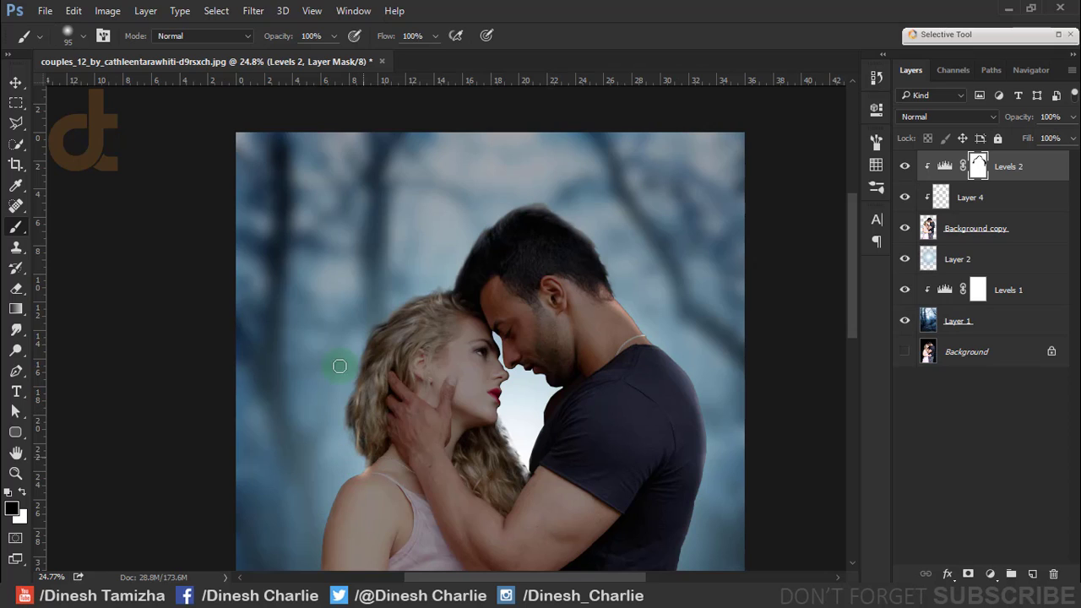
{"action": "mouse_move", "coordinate": [519, 375]}
{"action": "left_mouse_down"}
{"action": "mouse_move", "coordinate": [507, 425]}
{"action": "mouse_move", "coordinate": [519, 443]}
{"action": "mouse_move", "coordinate": [550, 385]}
{"action": "mouse_move", "coordinate": [639, 329]}
{"action": "mouse_move", "coordinate": [673, 349]}
{"action": "left_mouse_up"}
- Mask the man's back, the dress edge and the woman's arm, resizing the brush to 205 px, then 75 px
{"action": "mouse_move", "coordinate": [702, 388]}
{"action": "left_mouse_down"}
{"action": "mouse_move", "coordinate": [502, 154]}
{"action": "mouse_move", "coordinate": [608, 171]}
{"action": "left_mouse_up"}
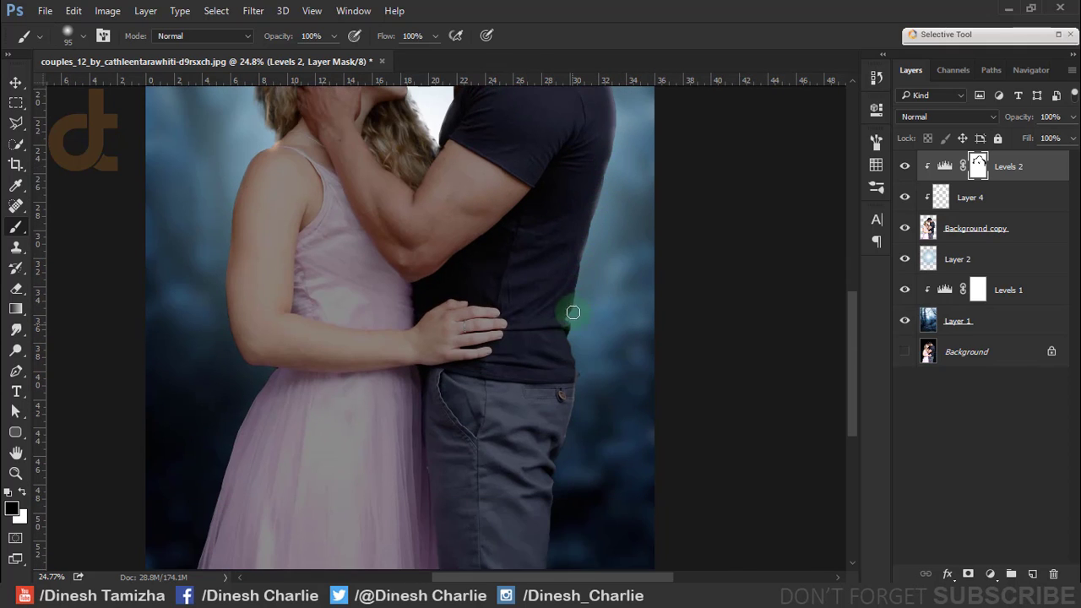
{"action": "mouse_move", "coordinate": [587, 254]}
{"action": "left_mouse_down"}
{"action": "mouse_move", "coordinate": [575, 451]}
{"action": "mouse_move", "coordinate": [555, 476]}
{"action": "mouse_move", "coordinate": [560, 572]}
{"action": "mouse_move", "coordinate": [421, 471]}
{"action": "left_mouse_up"}
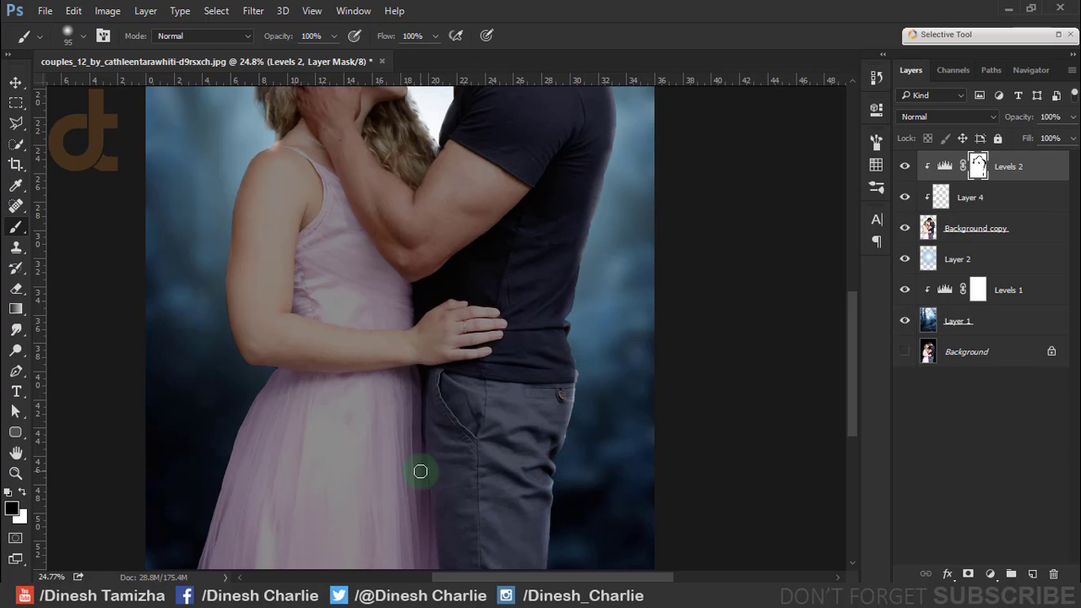
{"action": "scroll", "coordinate": [348, 432], "scroll_direction": "down", "scroll_amount": 3}
{"action": "scroll", "coordinate": [338, 444], "scroll_direction": "left", "scroll_amount": 3}
{"action": "left_click_drag", "start_coordinate": [348, 418], "coordinate": [363, 340]}
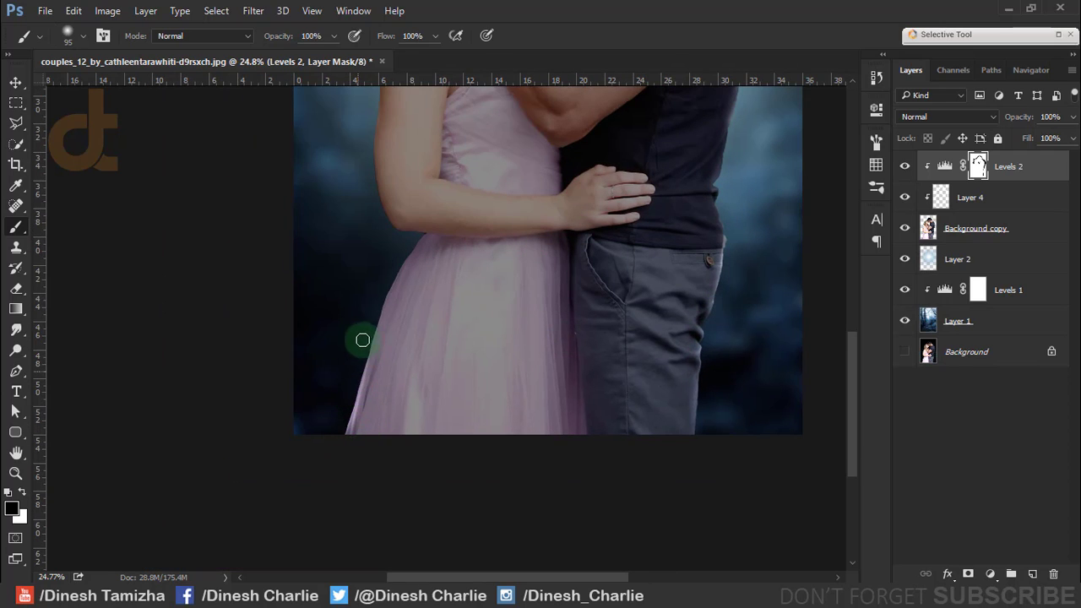
{"action": "scroll", "coordinate": [338, 335], "scroll_direction": "up", "scroll_amount": 2}
{"action": "right_click", "coordinate": [358, 316]}
{"action": "key", "text": "Escape"}
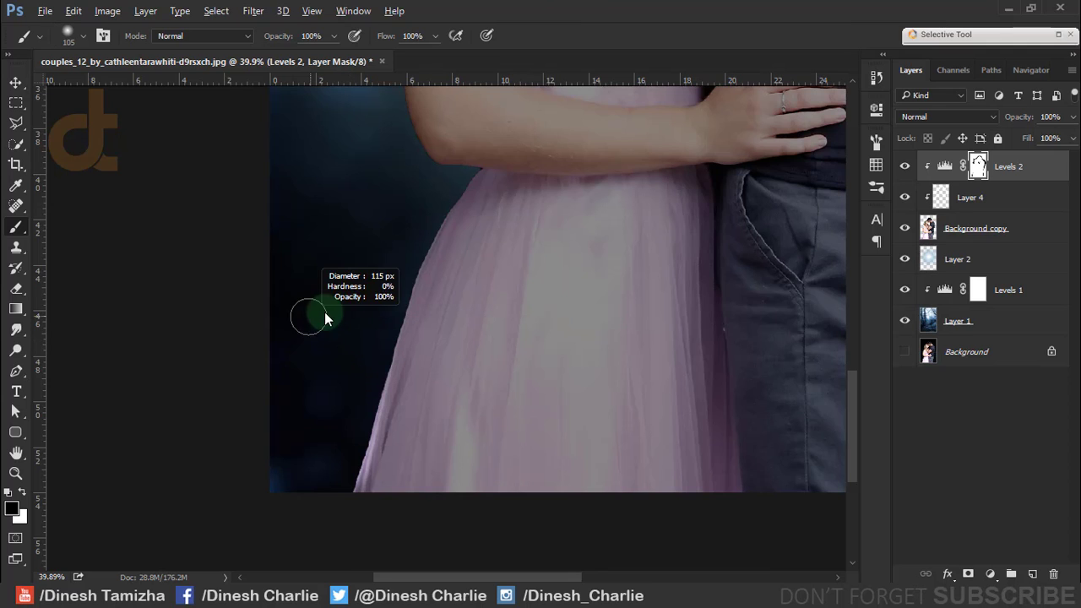
{"action": "left_click_drag", "start_coordinate": [425, 220], "coordinate": [387, 309]}
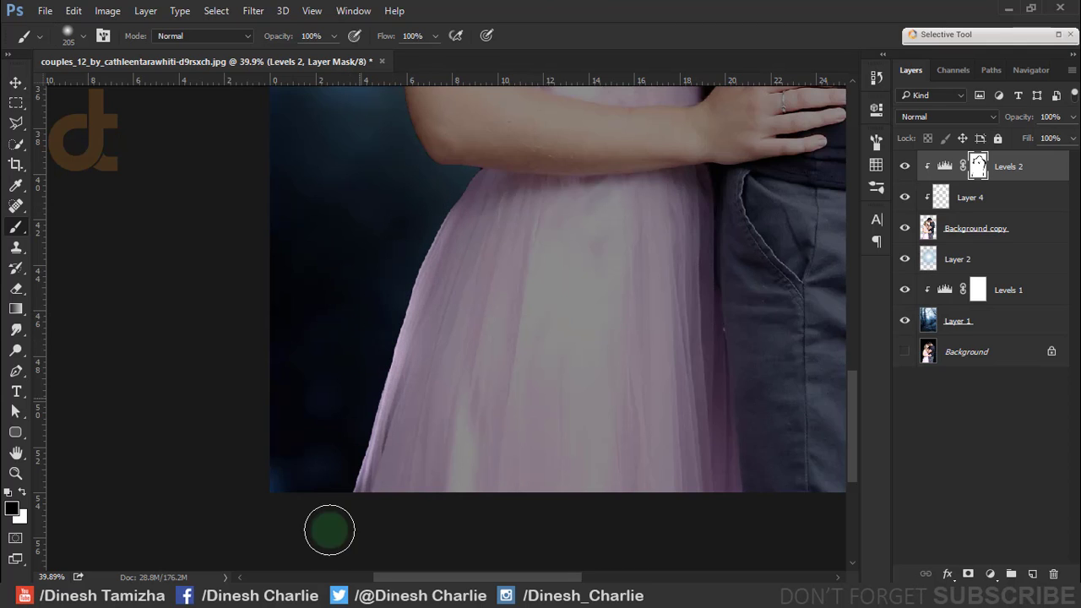
{"action": "left_click_drag", "start_coordinate": [406, 210], "coordinate": [445, 417]}
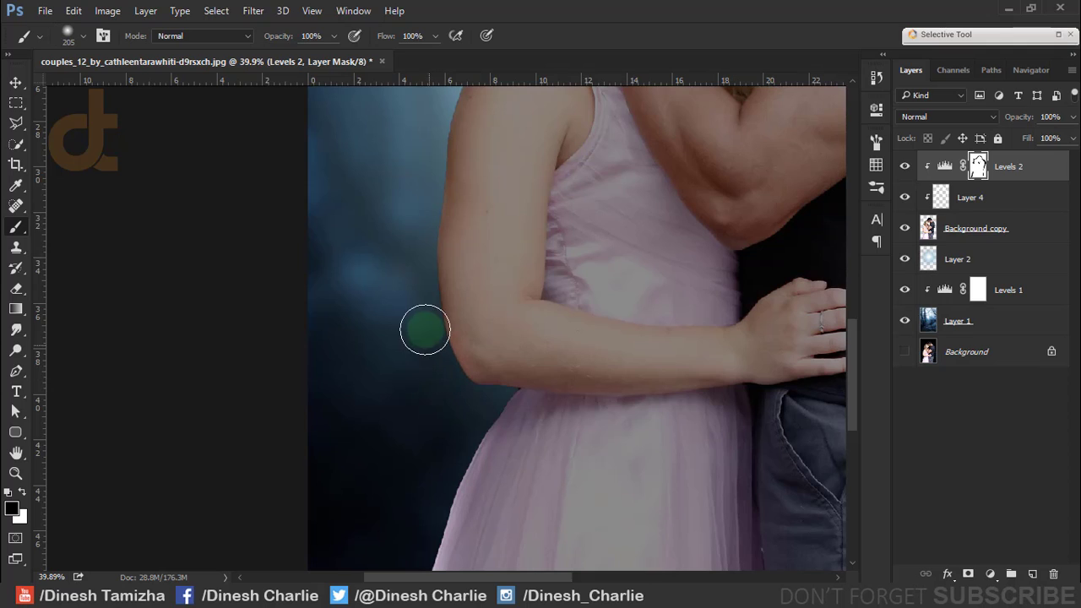
{"action": "left_click_drag", "start_coordinate": [398, 335], "coordinate": [425, 416]}
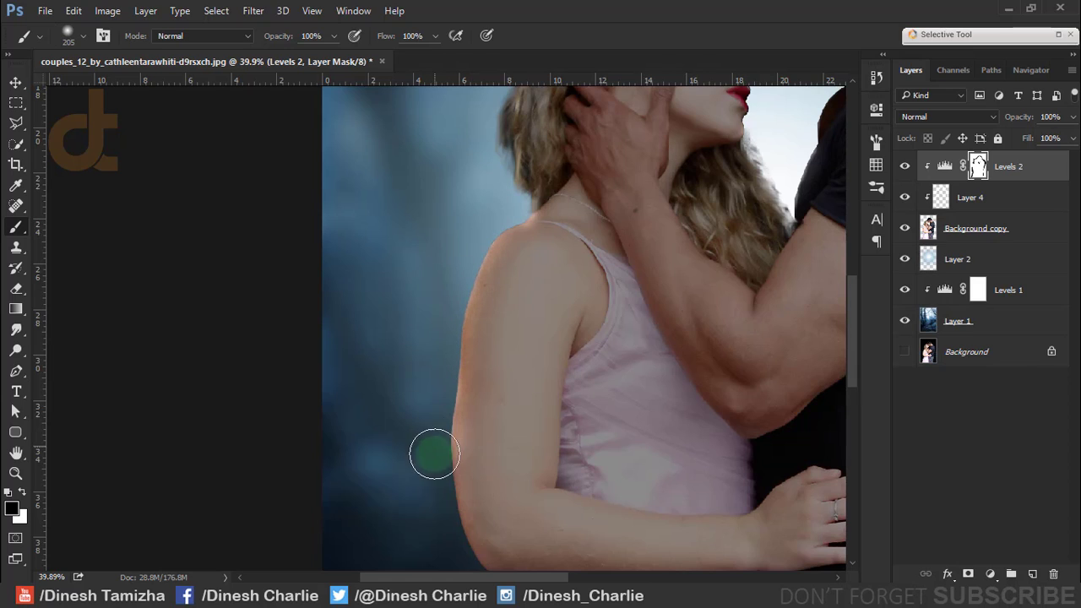
{"action": "left_click_drag", "start_coordinate": [437, 369], "coordinate": [417, 371]}
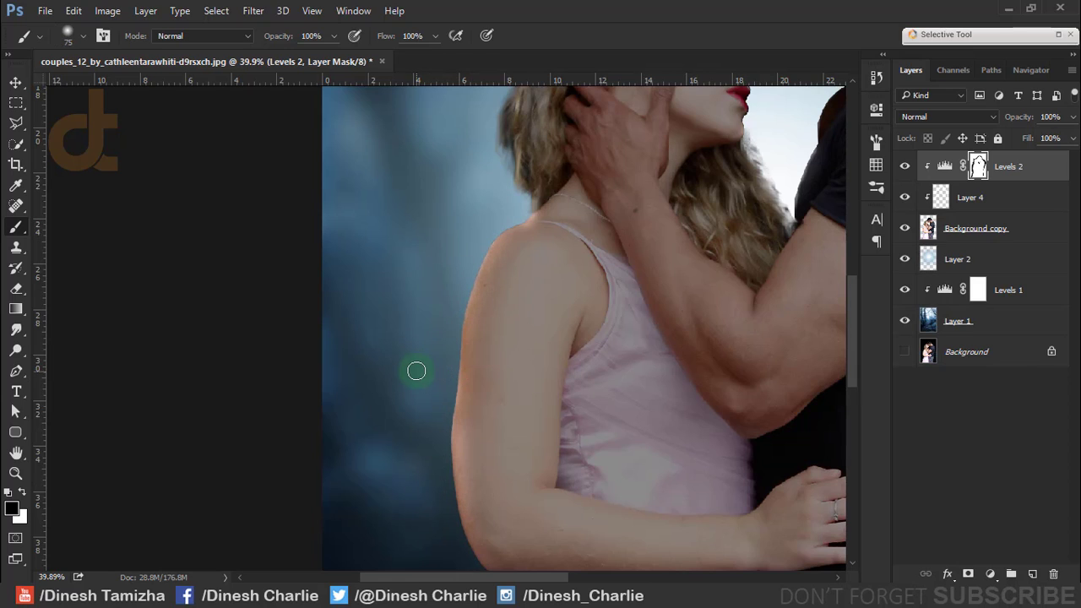
{"action": "left_click_drag", "start_coordinate": [457, 331], "coordinate": [441, 514]}
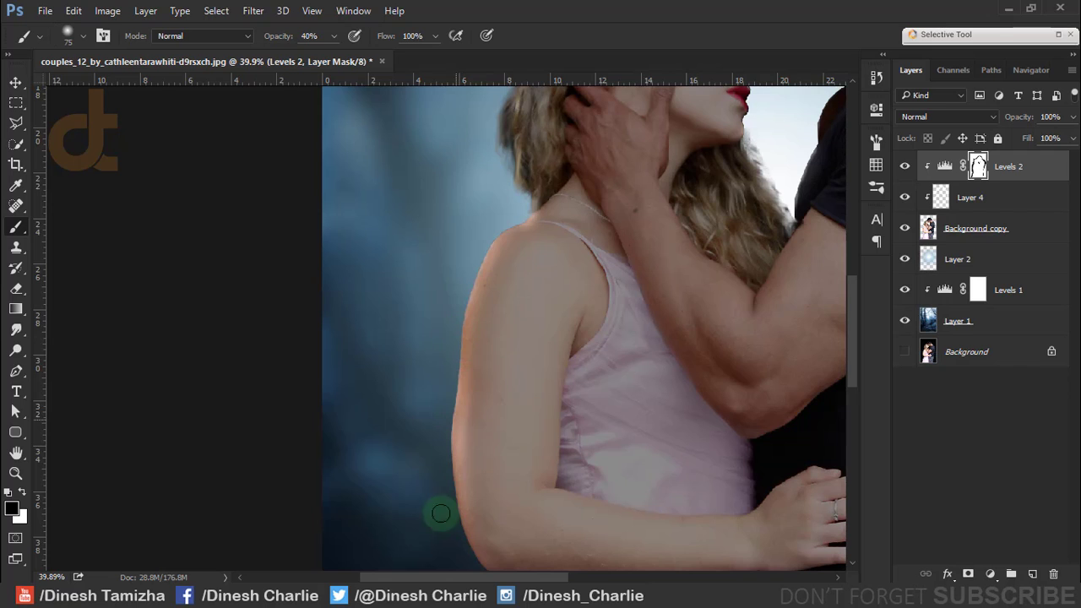
{"action": "scroll", "coordinate": [506, 236], "scroll_direction": "down", "scroll_amount": 1}
{"action": "scroll", "coordinate": [549, 194], "scroll_direction": "down", "scroll_amount": 1}
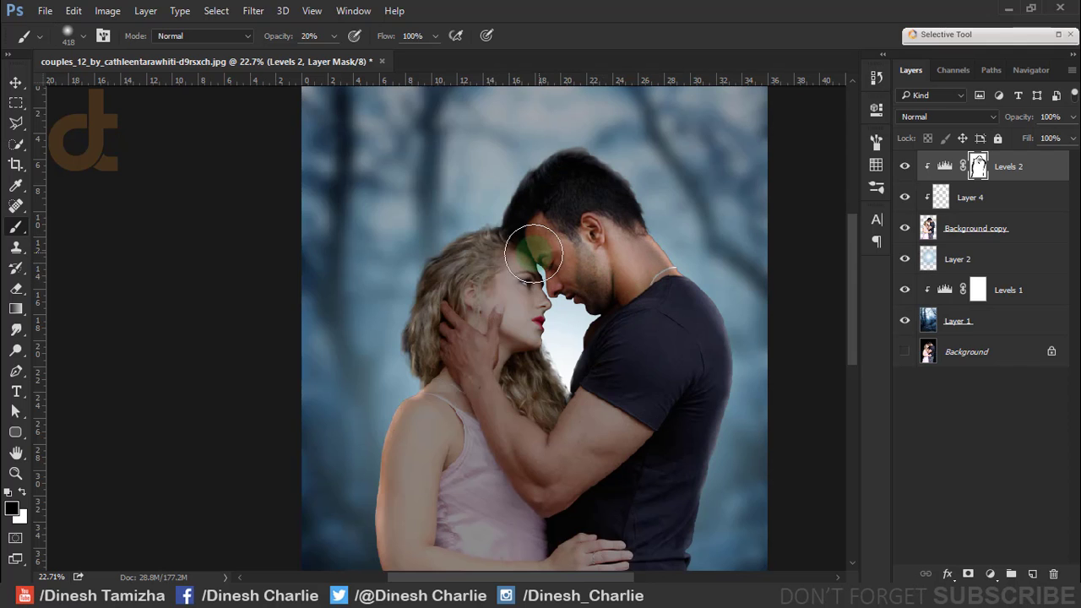
- At 20% brush opacity, softly mask her neck, torso, cheek, hair and his arm
{"action": "key", "text": "2"}
{"action": "mouse_move", "coordinate": [482, 375]}
{"action": "left_mouse_down"}
{"action": "mouse_move", "coordinate": [572, 475]}
{"action": "mouse_move", "coordinate": [496, 435]}
{"action": "mouse_move", "coordinate": [471, 572]}
{"action": "mouse_move", "coordinate": [412, 543]}
{"action": "left_mouse_up"}
{"action": "left_click_drag", "start_coordinate": [447, 391], "coordinate": [481, 303]}
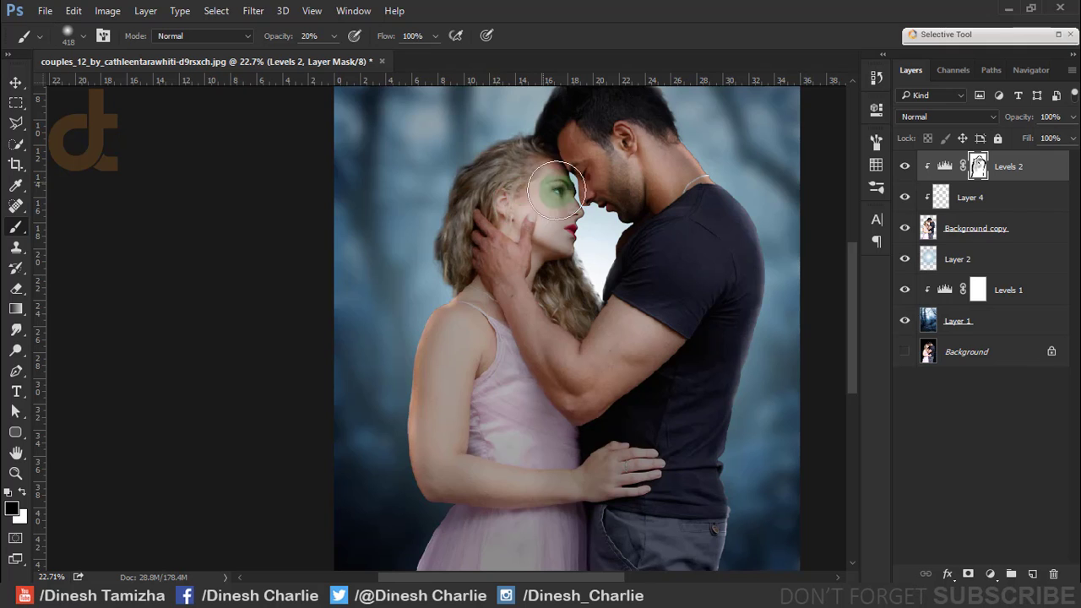
{"action": "mouse_move", "coordinate": [494, 223]}
{"action": "left_mouse_down"}
{"action": "mouse_move", "coordinate": [575, 374]}
{"action": "mouse_move", "coordinate": [611, 374]}
{"action": "mouse_move", "coordinate": [560, 302]}
{"action": "mouse_move", "coordinate": [382, 233]}
{"action": "mouse_move", "coordinate": [386, 174]}
{"action": "mouse_move", "coordinate": [345, 394]}
{"action": "mouse_move", "coordinate": [355, 369]}
{"action": "mouse_move", "coordinate": [656, 364]}
{"action": "left_mouse_up"}
{"action": "scroll", "coordinate": [688, 380], "scroll_direction": "up", "scroll_amount": 3}
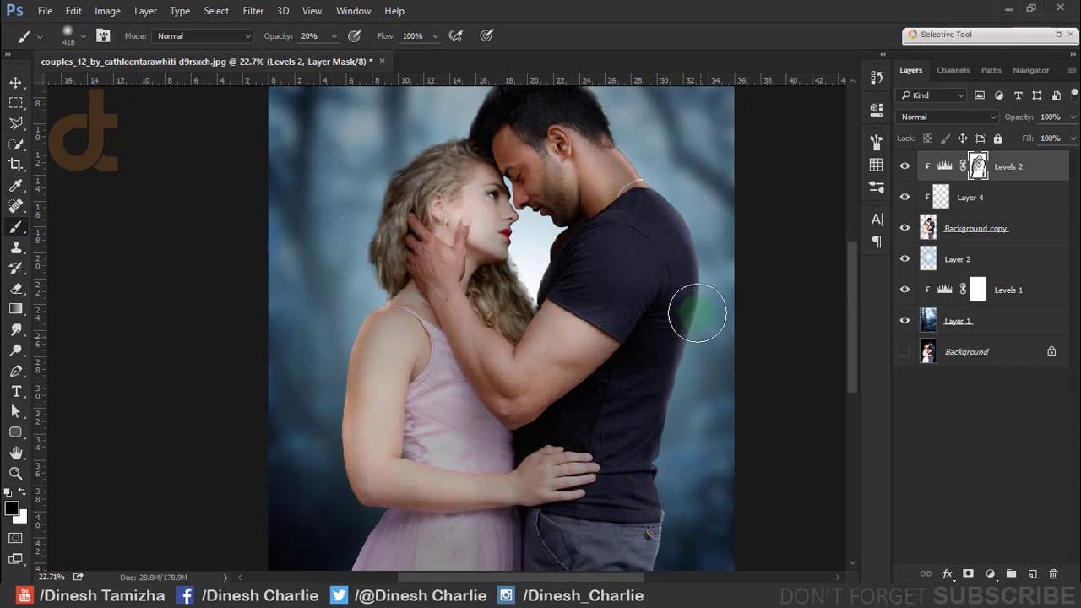
{"action": "scroll", "coordinate": [701, 441], "scroll_direction": "up", "scroll_amount": 2}
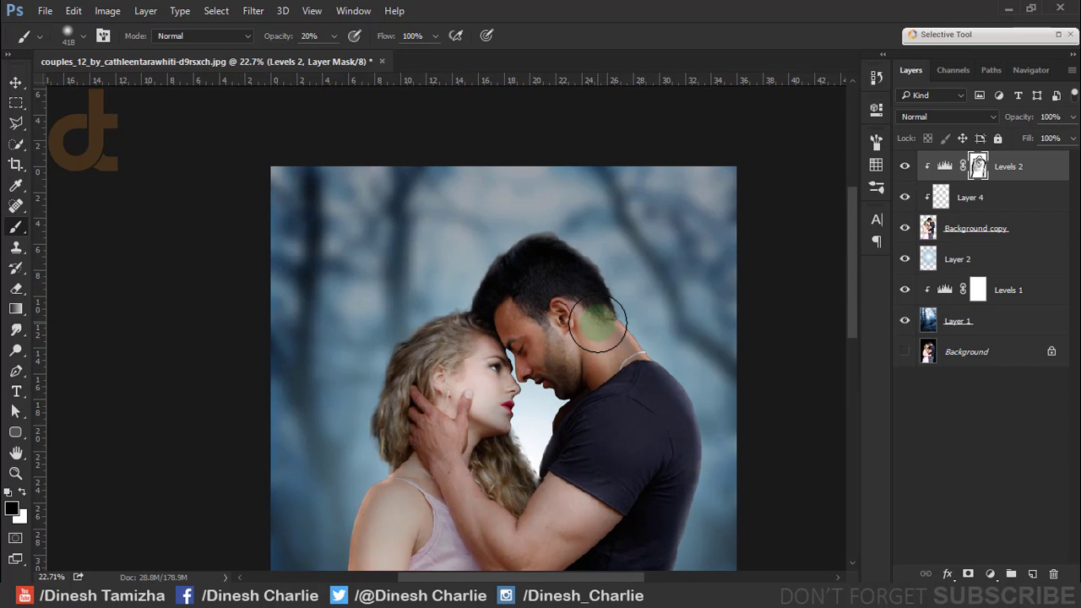
{"action": "key", "text": "ctrl+0"}
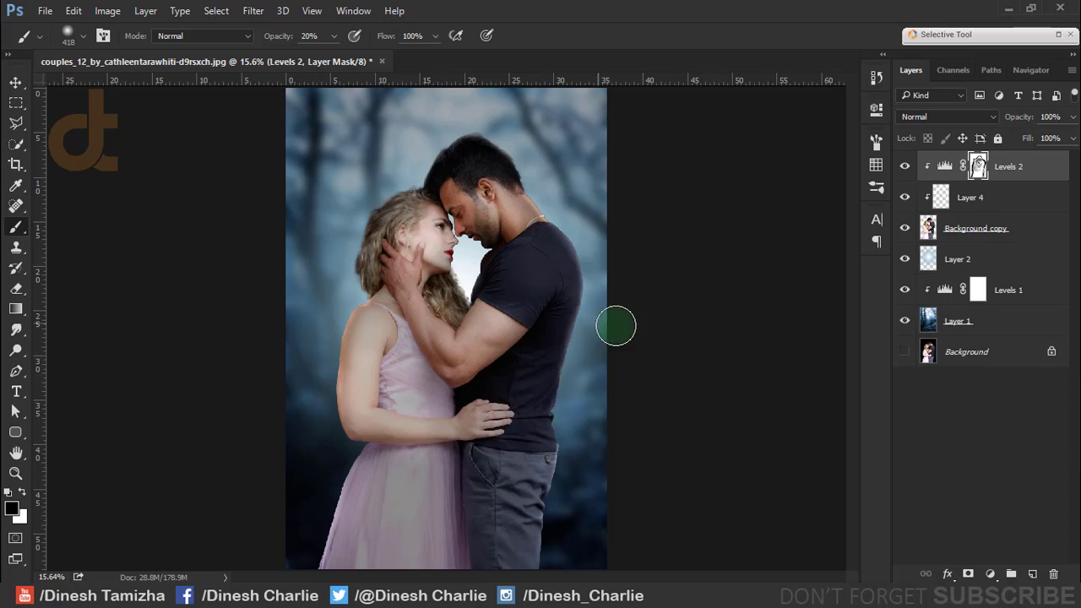
- Add Layer 5 with a dark gradient along the bottom, blended Soft Light at 84% opacity
{"action": "left_click", "coordinate": [1034, 573]}
{"action": "key", "text": "x"}
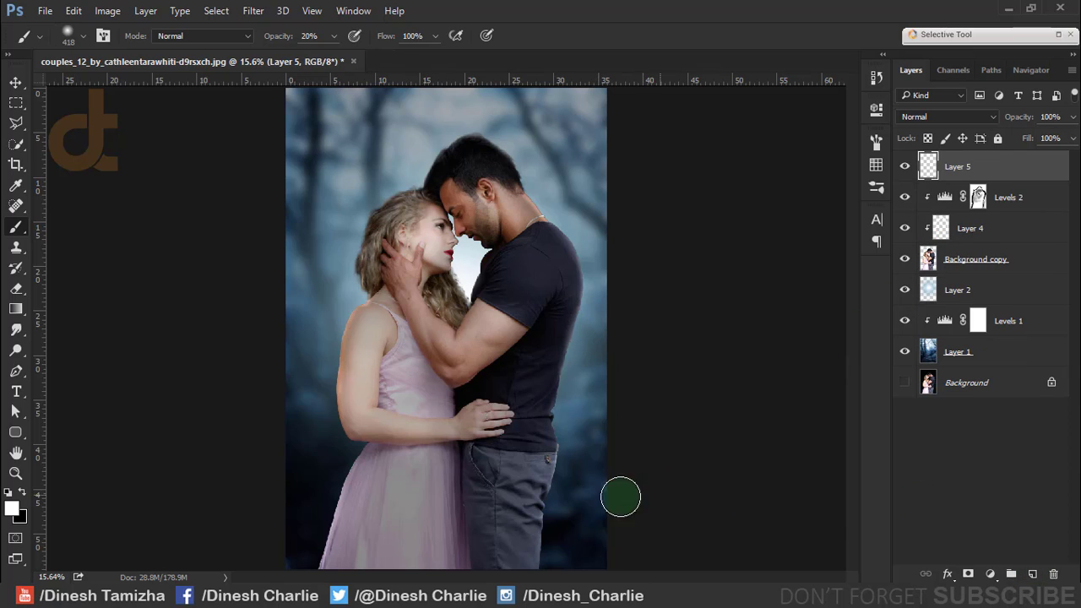
{"action": "key", "text": "g"}
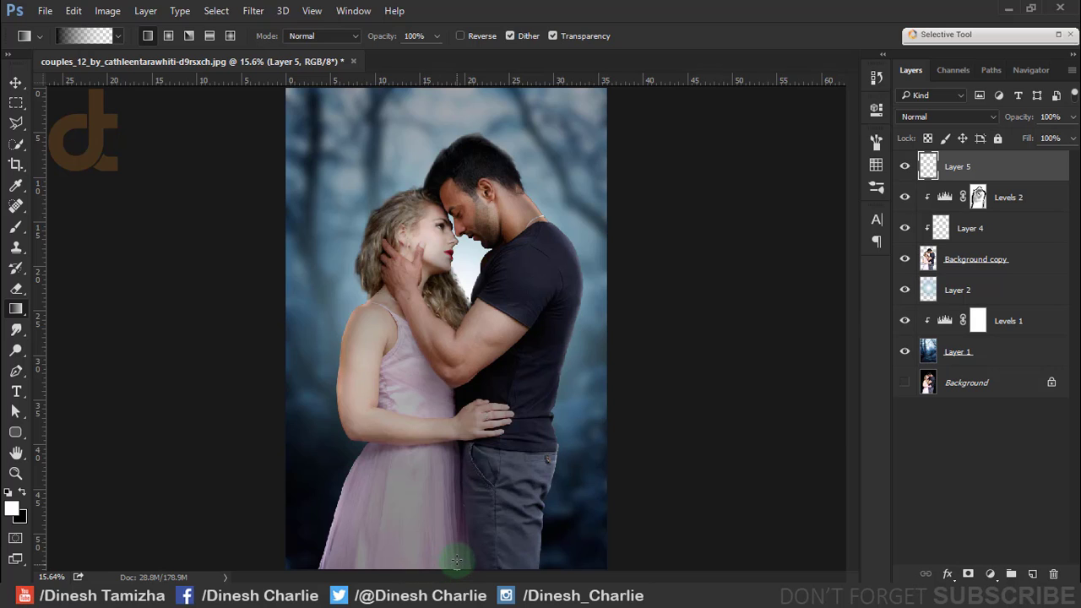
{"action": "left_click_drag", "start_coordinate": [466, 344], "coordinate": [466, 344]}
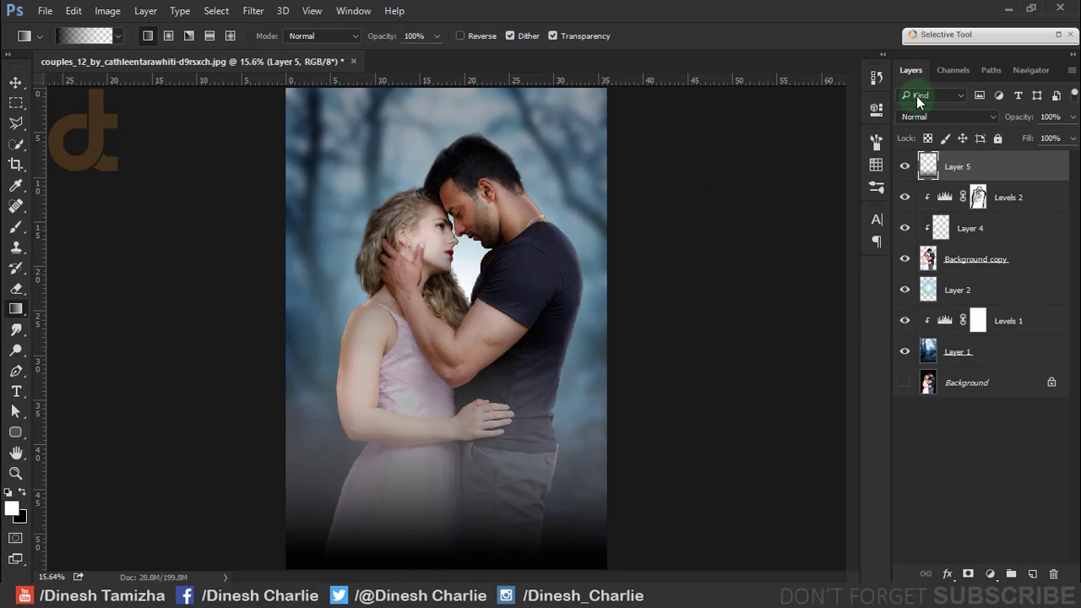
{"action": "left_click", "coordinate": [978, 118]}
{"action": "left_click", "coordinate": [929, 279]}
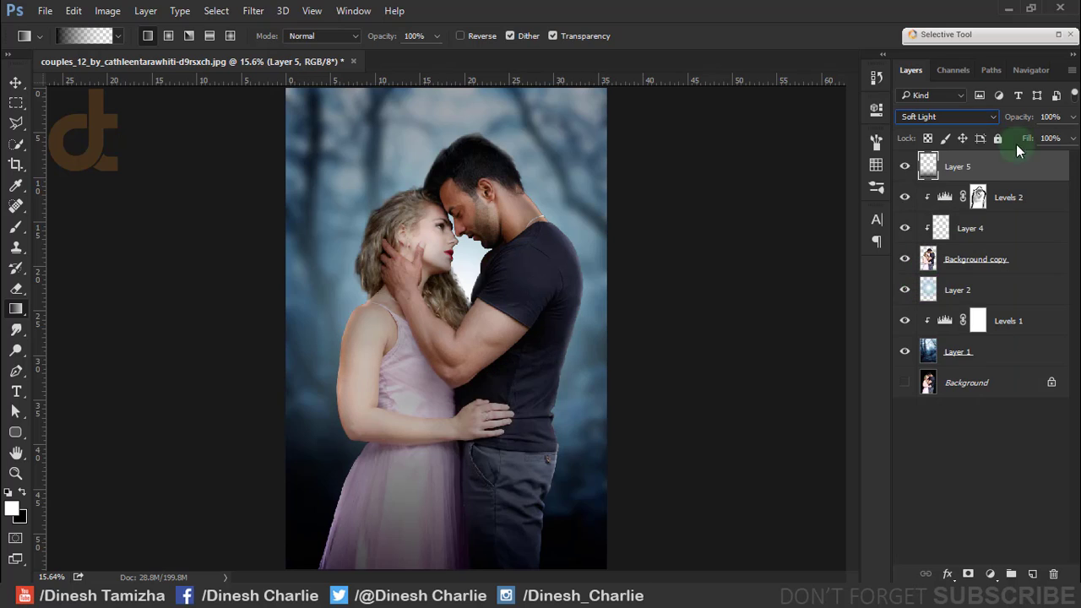
{"action": "left_click_drag", "start_coordinate": [1034, 123], "coordinate": [1021, 123]}
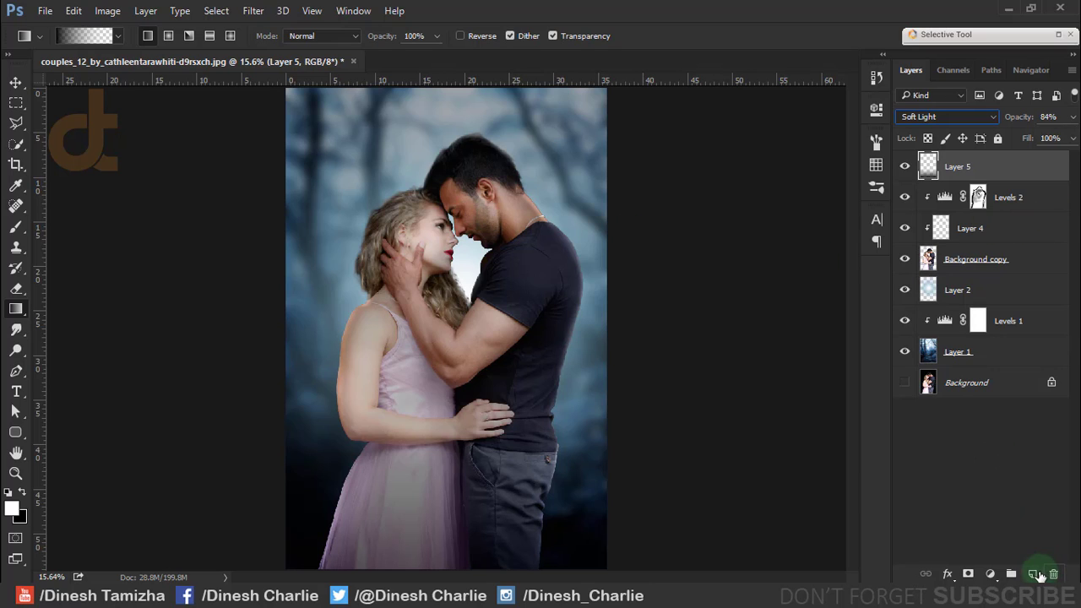
- Add Layer 6 above Levels 2, clip it, fill it with 50% gray and set it to Overlay
{"action": "left_click", "coordinate": [1006, 198]}
{"action": "left_click", "coordinate": [1037, 571]}
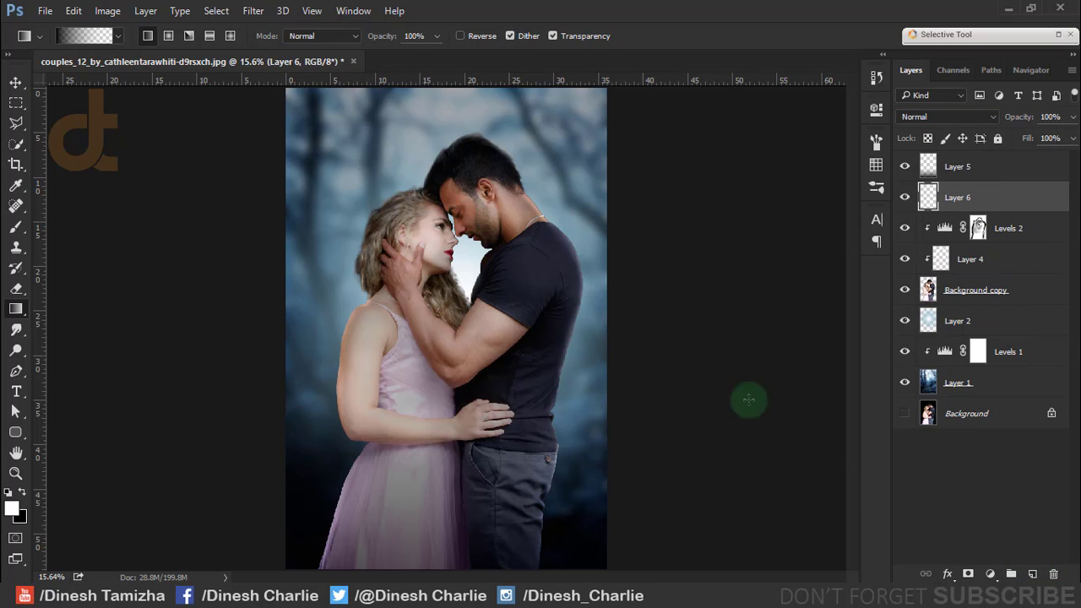
{"action": "right_click", "coordinate": [980, 209]}
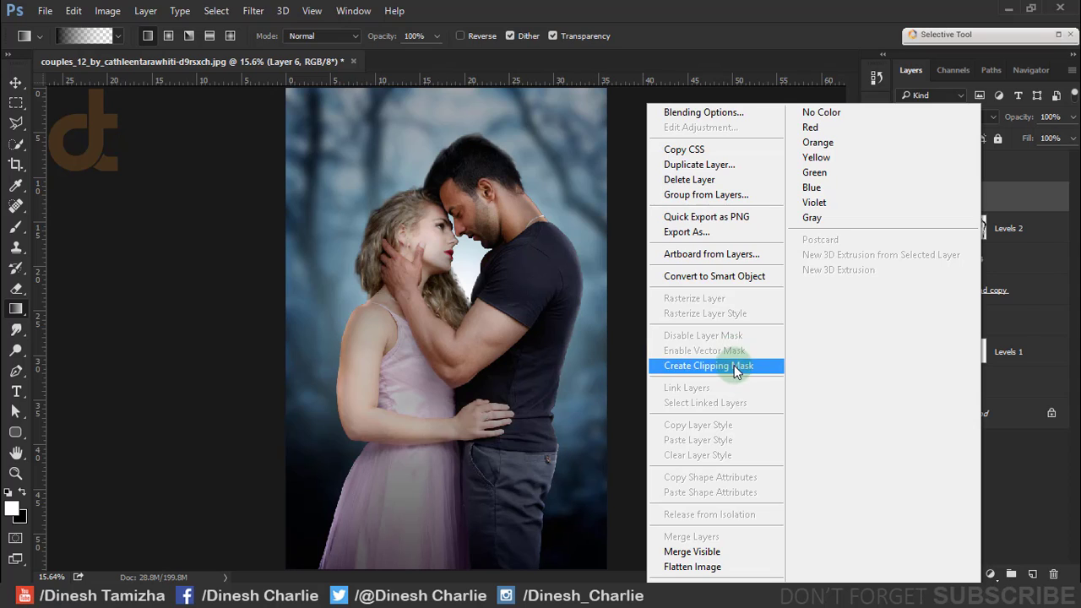
{"action": "left_click", "coordinate": [714, 365]}
{"action": "left_click", "coordinate": [74, 10]}
{"action": "left_click", "coordinate": [196, 219]}
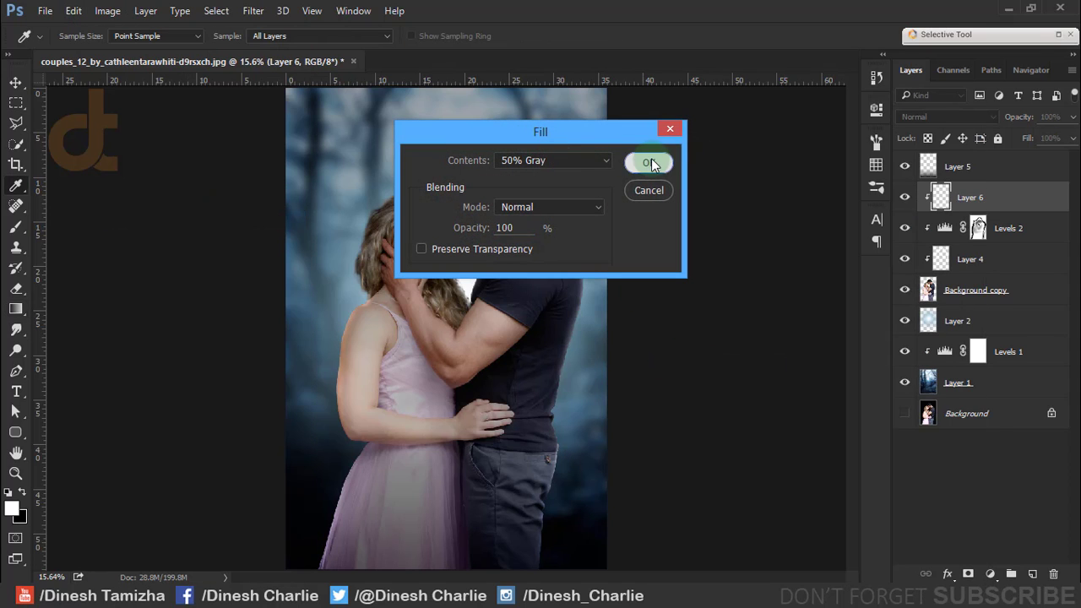
{"action": "left_click", "coordinate": [648, 162]}
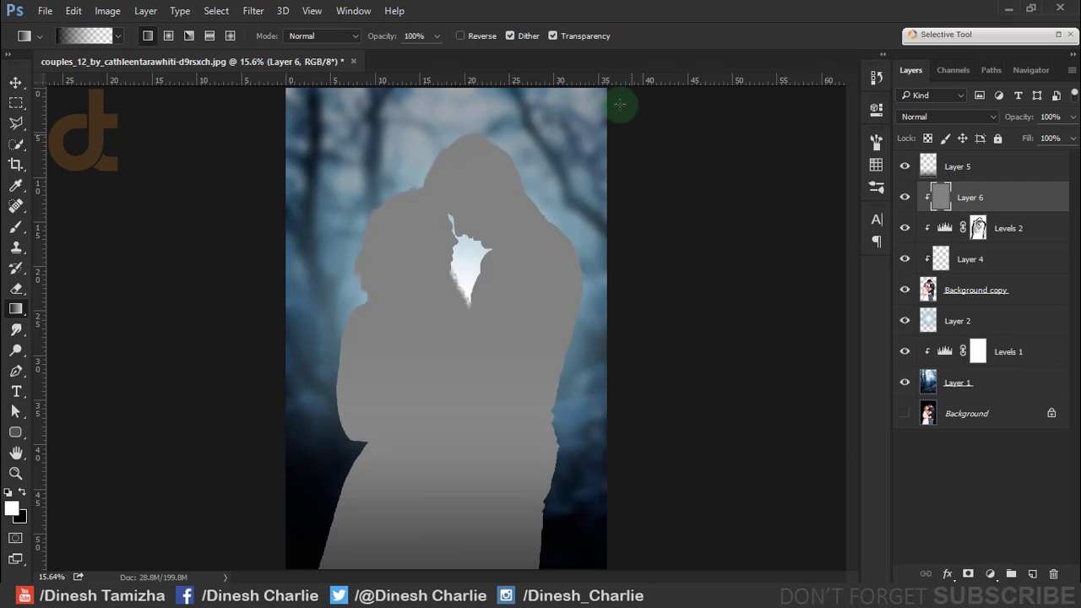
{"action": "left_click", "coordinate": [955, 116]}
{"action": "left_click", "coordinate": [952, 273]}
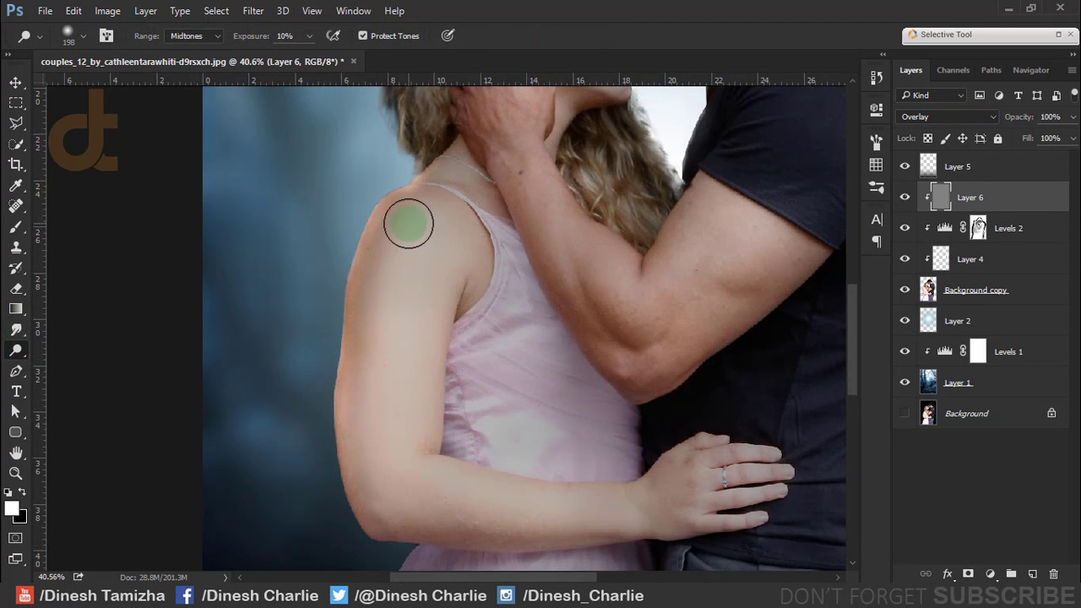
- Dodge highlights on the woman's shoulder, arm and hair and the man's upper arm
{"action": "left_click_drag", "start_coordinate": [398, 225], "coordinate": [415, 246]}
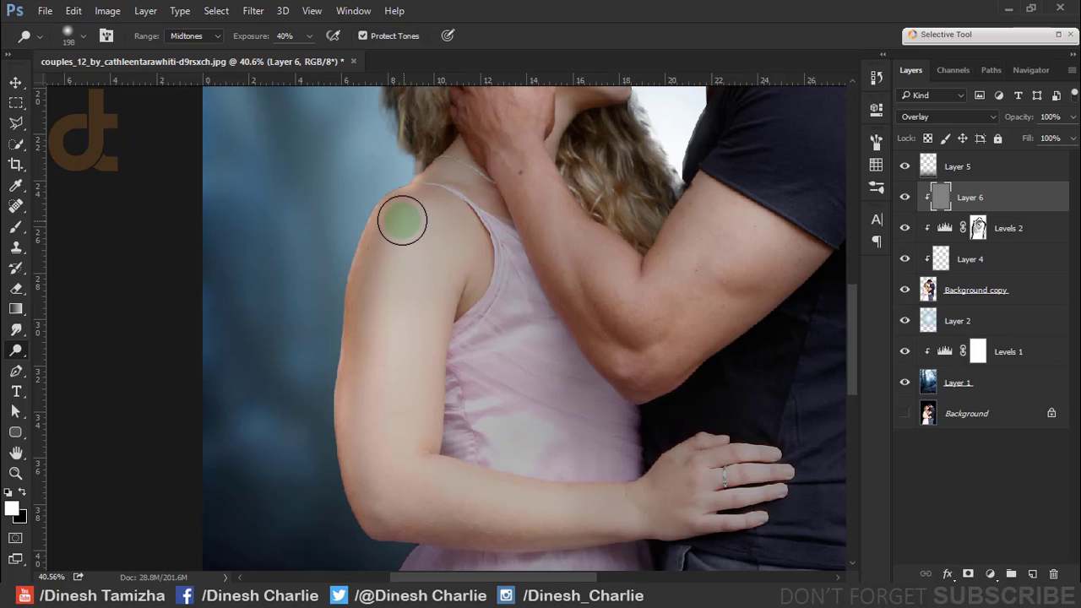
{"action": "left_click_drag", "start_coordinate": [421, 229], "coordinate": [369, 436]}
{"action": "left_click_drag", "start_coordinate": [377, 346], "coordinate": [380, 507]}
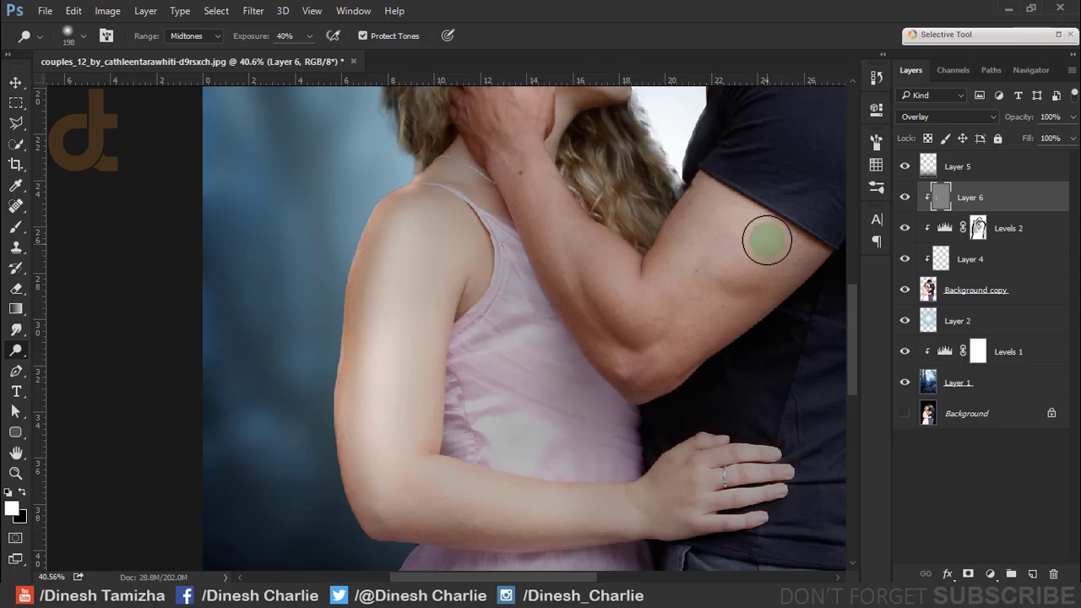
{"action": "mouse_move", "coordinate": [751, 224]}
{"action": "left_mouse_down"}
{"action": "mouse_move", "coordinate": [592, 261]}
{"action": "mouse_move", "coordinate": [565, 249]}
{"action": "mouse_move", "coordinate": [572, 227]}
{"action": "left_mouse_up"}
{"action": "key", "text": "bracketleft"}
{"action": "key", "text": "bracketleft"}
{"action": "key", "text": "bracketleft"}
{"action": "scroll", "coordinate": [572, 227], "scroll_direction": "up", "scroll_amount": 3}
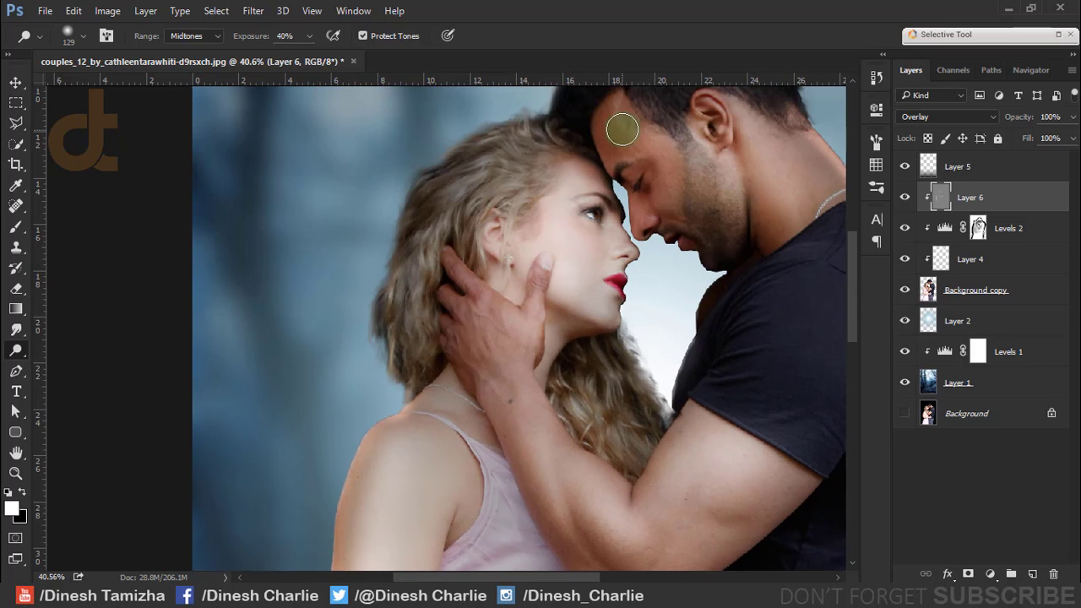
{"action": "left_click_drag", "start_coordinate": [622, 116], "coordinate": [756, 217]}
{"action": "scroll", "coordinate": [451, 246], "scroll_direction": "up", "scroll_amount": 3}
{"action": "scroll", "coordinate": [452, 245], "scroll_direction": "right", "scroll_amount": 2}
{"action": "mouse_move", "coordinate": [452, 246]}
{"action": "left_mouse_down"}
{"action": "mouse_move", "coordinate": [345, 300]}
{"action": "mouse_move", "coordinate": [298, 435]}
{"action": "left_mouse_up"}
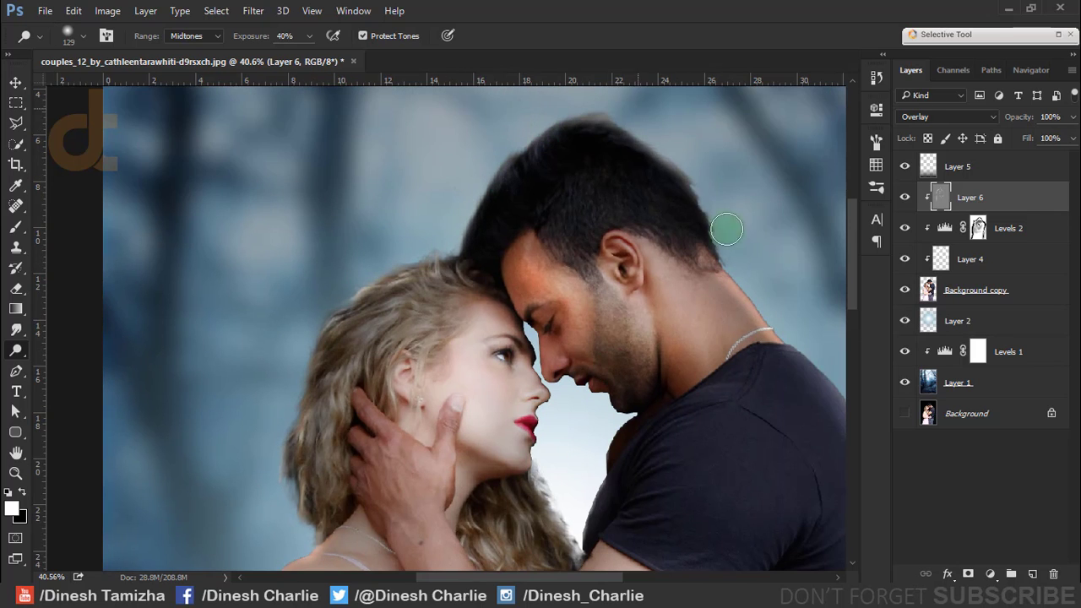
{"action": "left_click_drag", "start_coordinate": [724, 225], "coordinate": [786, 361]}
{"action": "scroll", "coordinate": [570, 508], "scroll_direction": "down", "scroll_amount": 3}
{"action": "scroll", "coordinate": [570, 507], "scroll_direction": "right", "scroll_amount": 3}
{"action": "scroll", "coordinate": [540, 254], "scroll_direction": "down", "scroll_amount": 3}
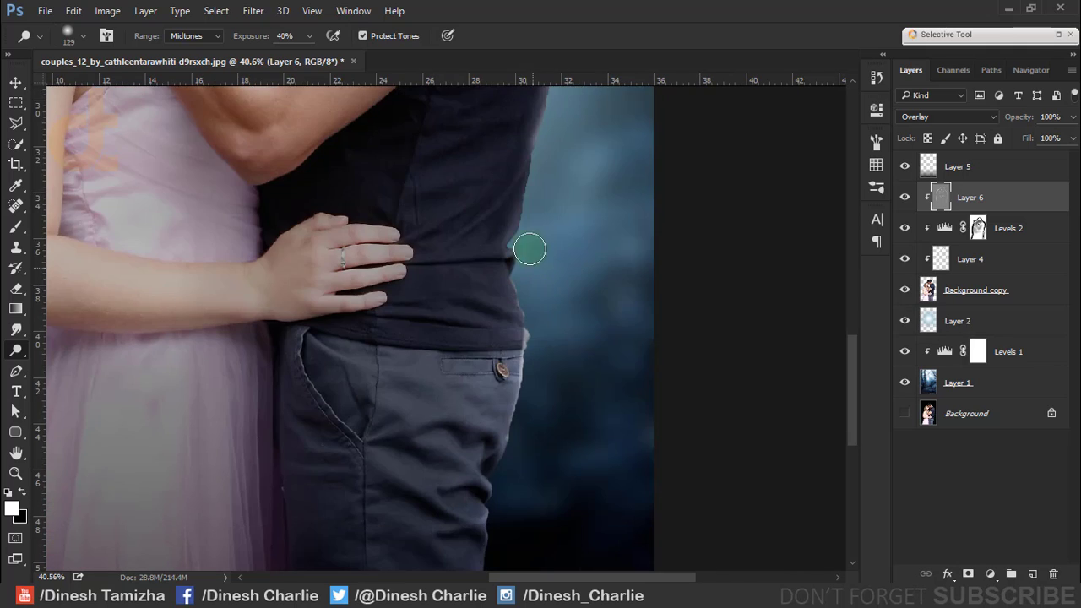
{"action": "scroll", "coordinate": [516, 473], "scroll_direction": "down", "scroll_amount": 3}
{"action": "scroll", "coordinate": [473, 355], "scroll_direction": "left", "scroll_amount": 3}
{"action": "scroll", "coordinate": [415, 292], "scroll_direction": "up", "scroll_amount": 3}
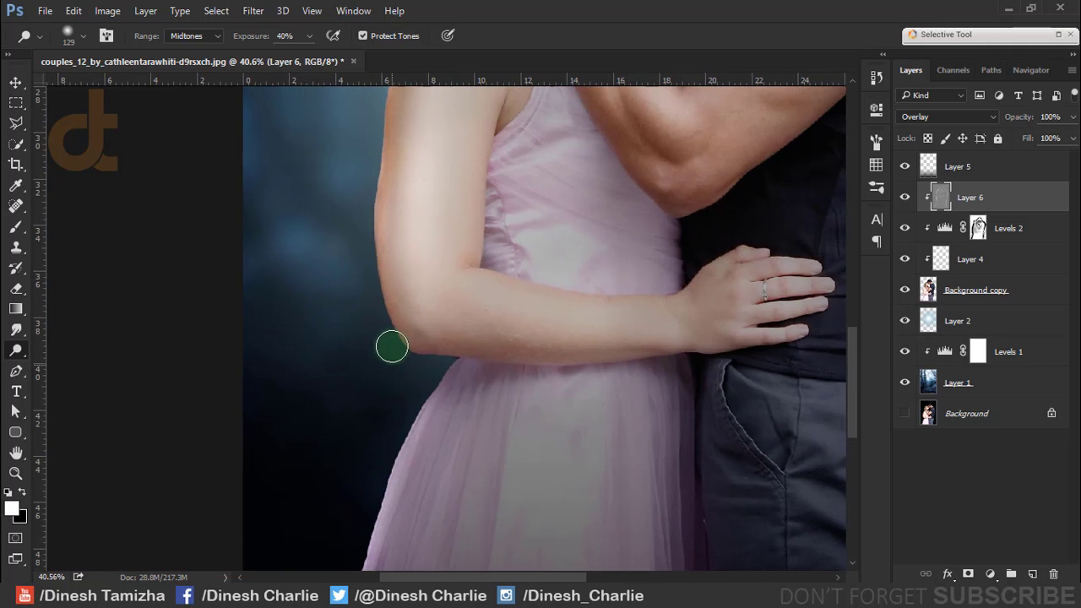
- Continue dodging the woman's forearm and fine details with smaller brush sizes
{"action": "left_click_drag", "start_coordinate": [456, 334], "coordinate": [632, 330]}
{"action": "scroll", "coordinate": [633, 330], "scroll_direction": "up", "scroll_amount": 3}
{"action": "scroll", "coordinate": [640, 291], "scroll_direction": "right", "scroll_amount": 2}
{"action": "key", "text": "bracketleft"}
{"action": "key", "text": "bracketleft"}
{"action": "key", "text": "bracketleft"}
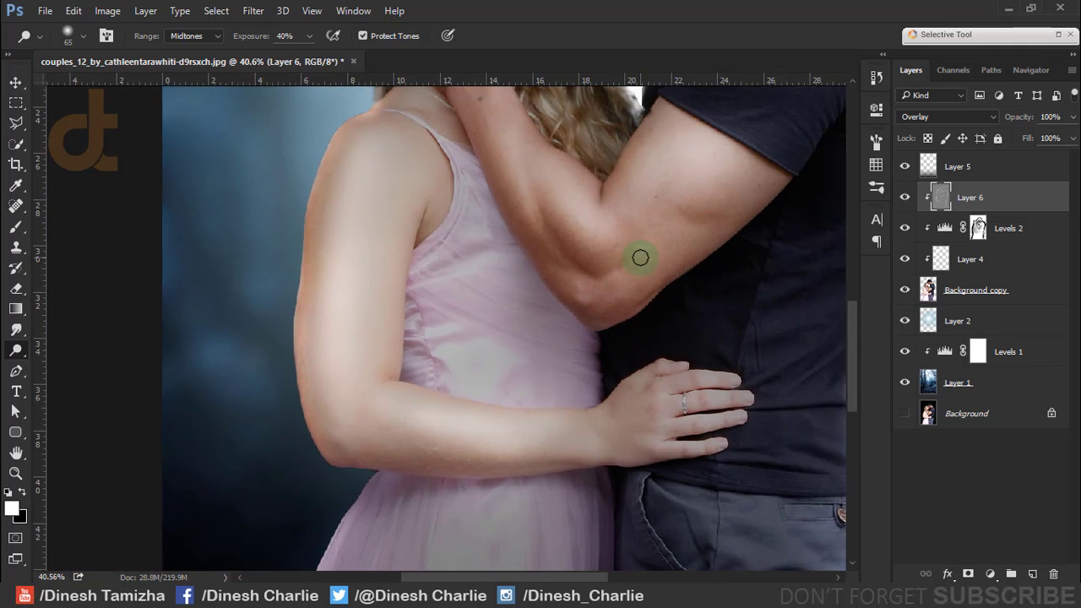
{"action": "left_click_drag", "start_coordinate": [587, 274], "coordinate": [591, 285]}
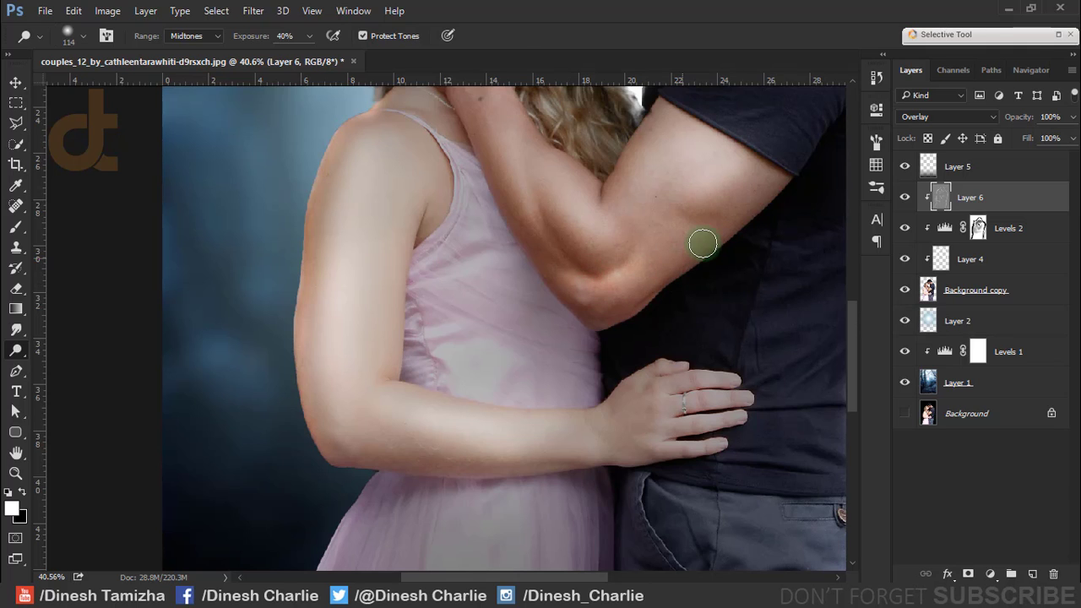
{"action": "scroll", "coordinate": [702, 242], "scroll_direction": "up", "scroll_amount": 3}
{"action": "scroll", "coordinate": [702, 241], "scroll_direction": "right", "scroll_amount": 2}
{"action": "left_click_drag", "start_coordinate": [768, 312], "coordinate": [789, 200]}
{"action": "scroll", "coordinate": [772, 229], "scroll_direction": "up", "scroll_amount": 3}
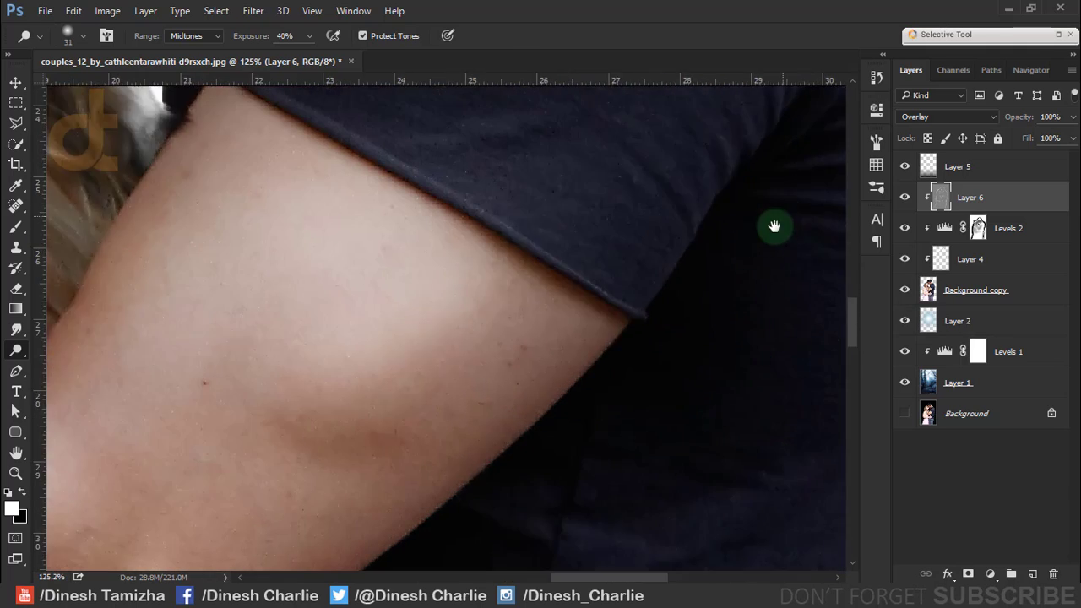
{"action": "scroll", "coordinate": [602, 310], "scroll_direction": "up", "scroll_amount": 1}
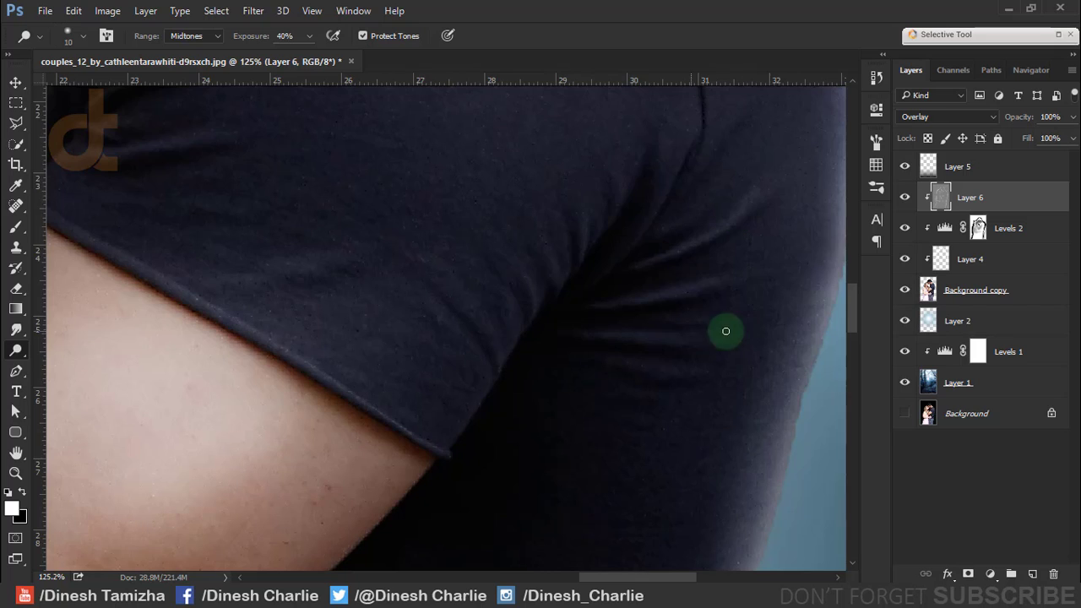
{"action": "scroll", "coordinate": [724, 331], "scroll_direction": "down", "scroll_amount": 2}
{"action": "scroll", "coordinate": [450, 346], "scroll_direction": "up", "scroll_amount": 2}
{"action": "scroll", "coordinate": [451, 346], "scroll_direction": "left", "scroll_amount": 2}
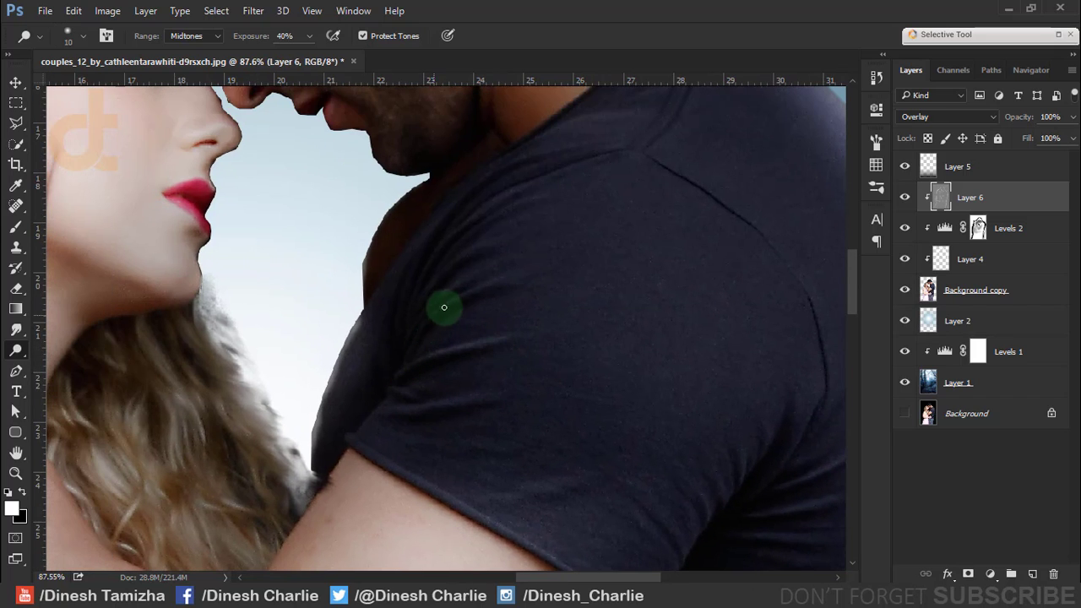
{"action": "left_click_drag", "start_coordinate": [399, 411], "coordinate": [394, 411]}
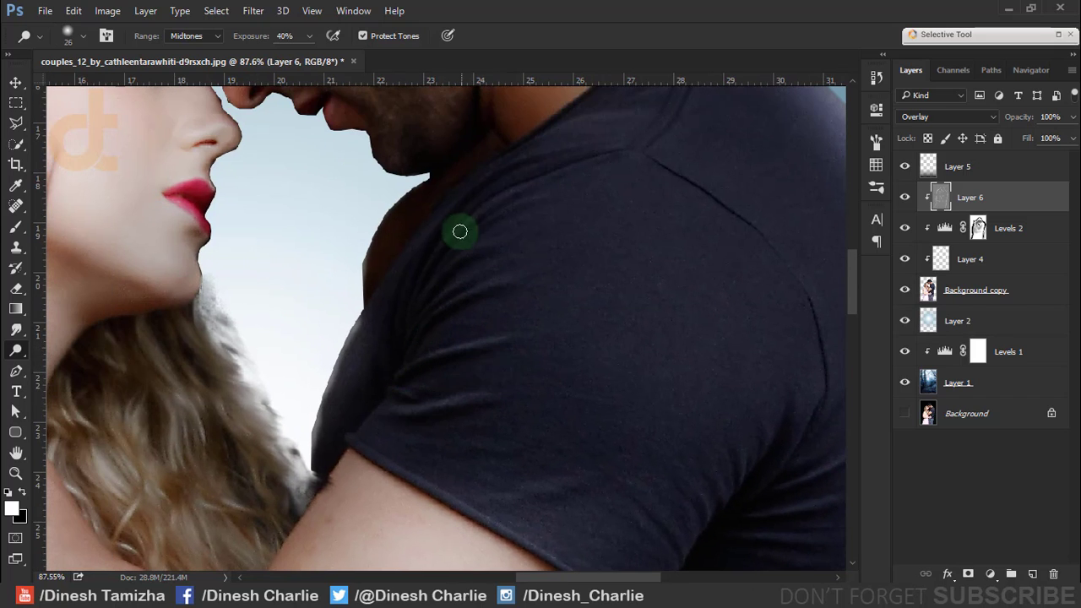
{"action": "scroll", "coordinate": [547, 201], "scroll_direction": "down", "scroll_amount": 3}
{"action": "scroll", "coordinate": [582, 323], "scroll_direction": "up", "scroll_amount": 2}
{"action": "scroll", "coordinate": [575, 343], "scroll_direction": "down", "scroll_amount": 1}
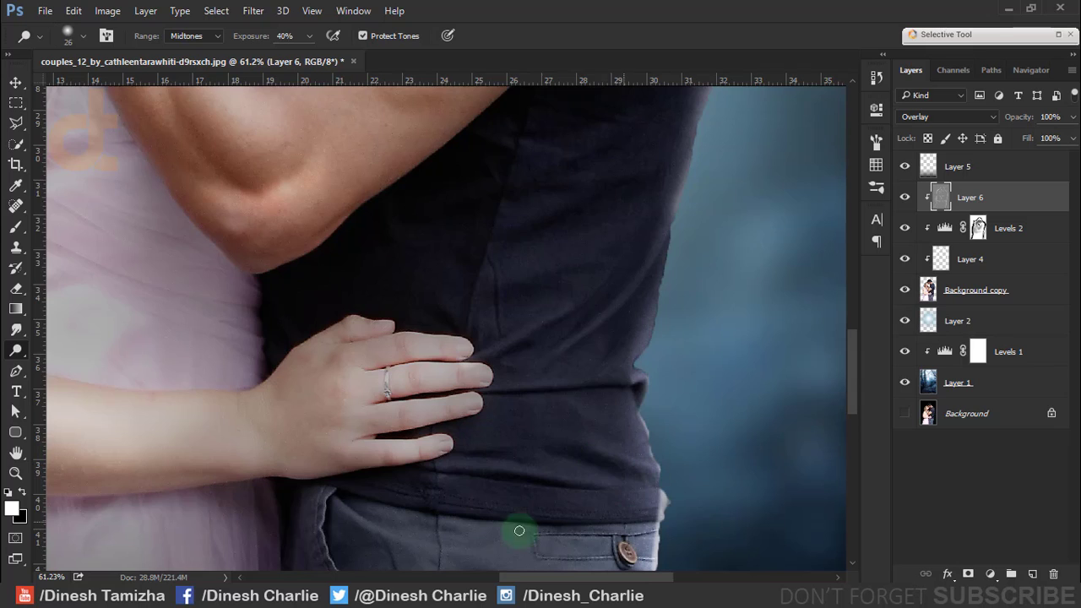
{"action": "scroll", "coordinate": [490, 386], "scroll_direction": "down", "scroll_amount": 5}
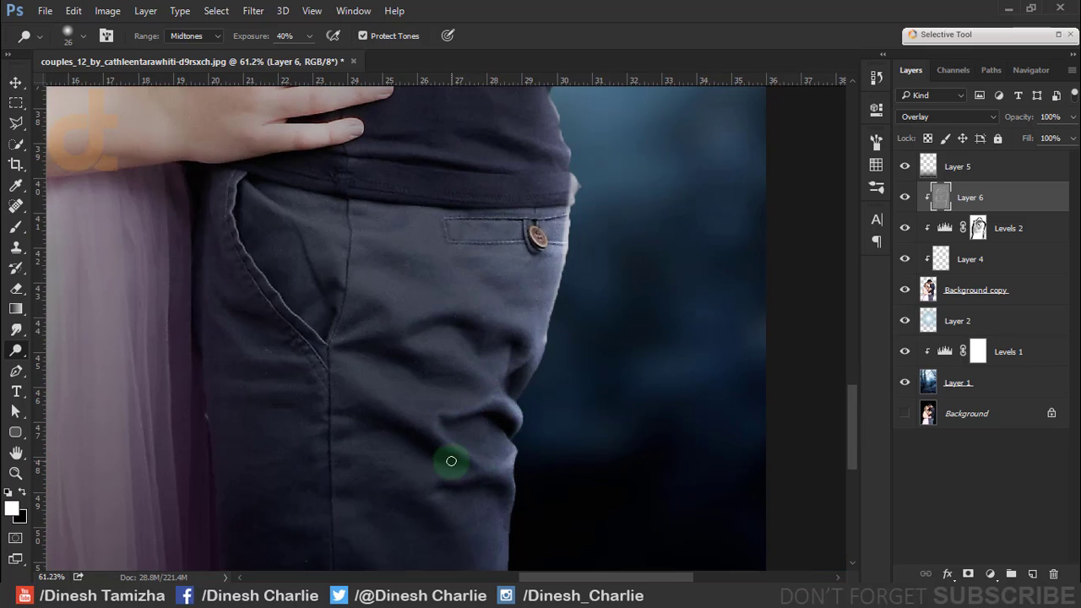
{"action": "scroll", "coordinate": [442, 328], "scroll_direction": "down", "scroll_amount": 2}
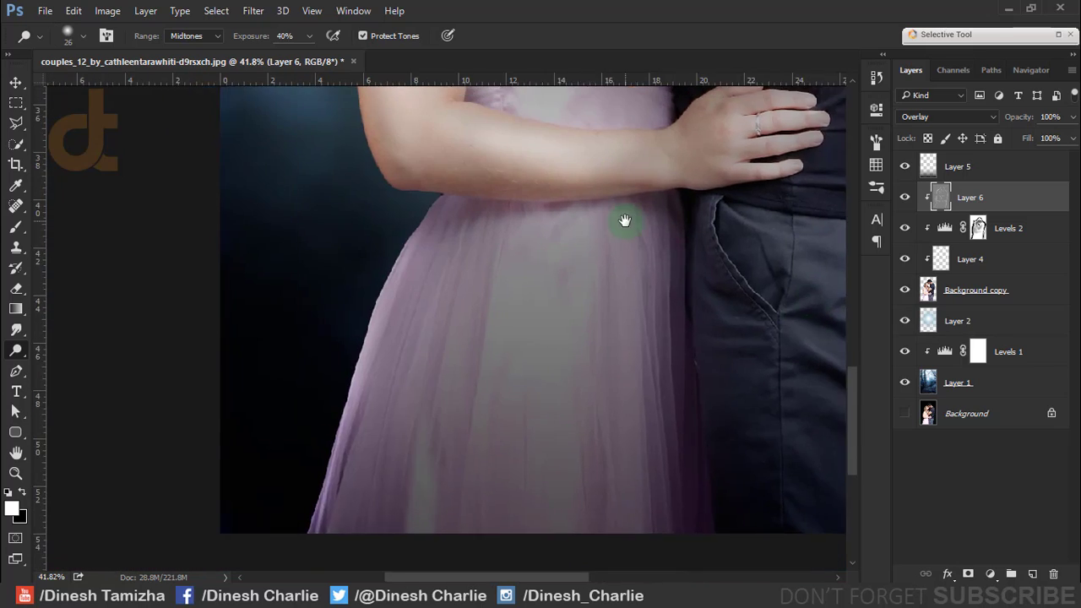
{"action": "scroll", "coordinate": [701, 423], "scroll_direction": "down", "scroll_amount": 3}
{"action": "scroll", "coordinate": [700, 423], "scroll_direction": "right", "scroll_amount": 4}
- Burn shadows into the clothing at 40%, then 20% and 10% exposure, undoing heavy strokes
{"action": "key", "text": "shift+o"}
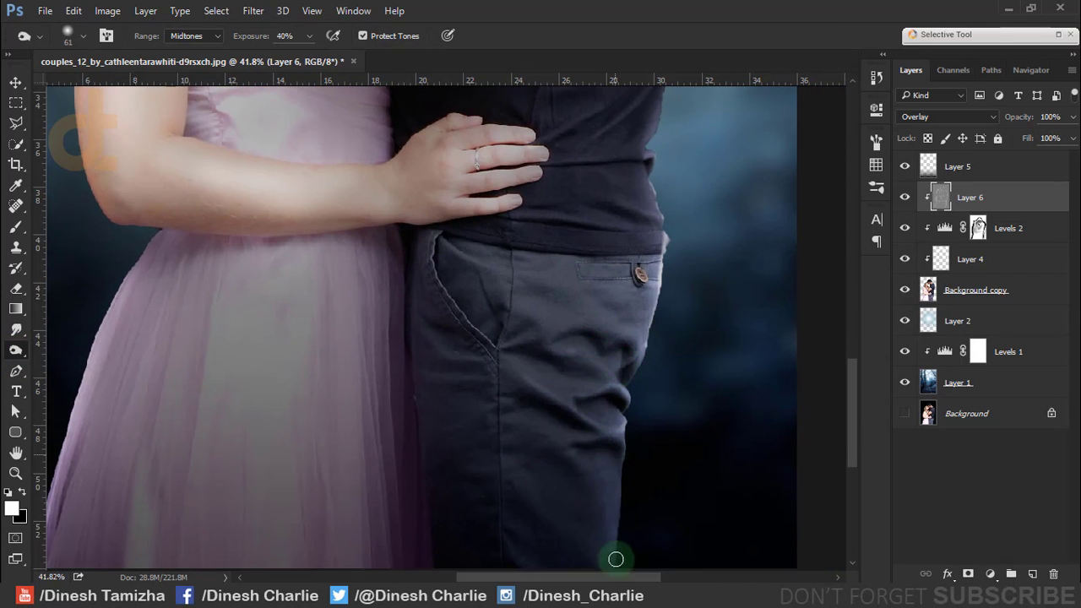
{"action": "key", "text": "4"}
{"action": "key", "text": "bracketright"}
{"action": "key", "text": "bracketright"}
{"action": "key", "text": "bracketright"}
{"action": "left_click_drag", "start_coordinate": [476, 309], "coordinate": [622, 379]}
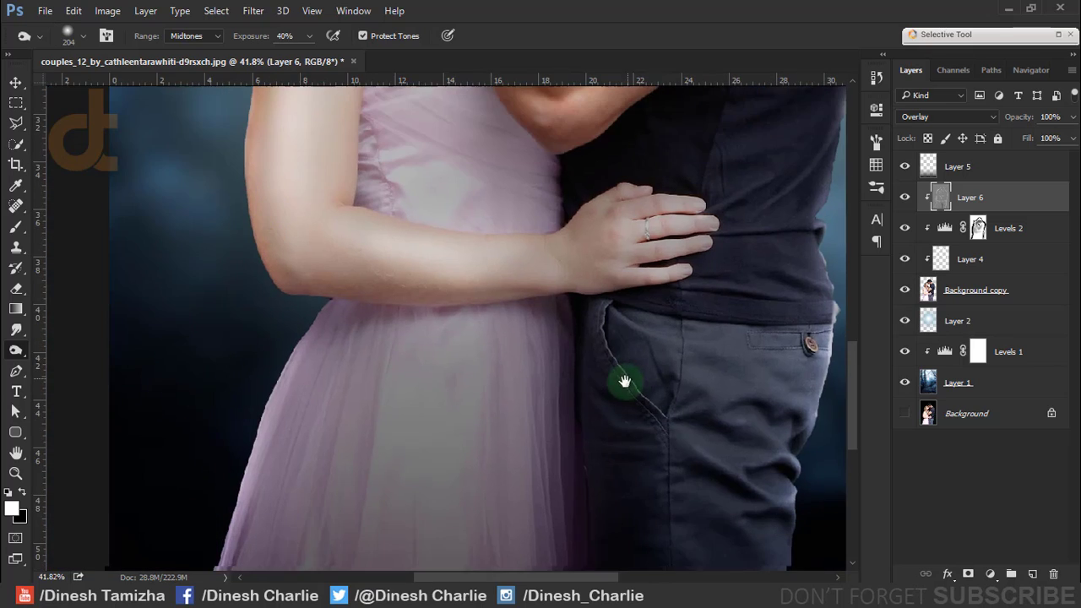
{"action": "scroll", "coordinate": [572, 389], "scroll_direction": "up", "scroll_amount": 5}
{"action": "key", "text": "bracketleft"}
{"action": "key", "text": "bracketleft"}
{"action": "key", "text": "bracketleft"}
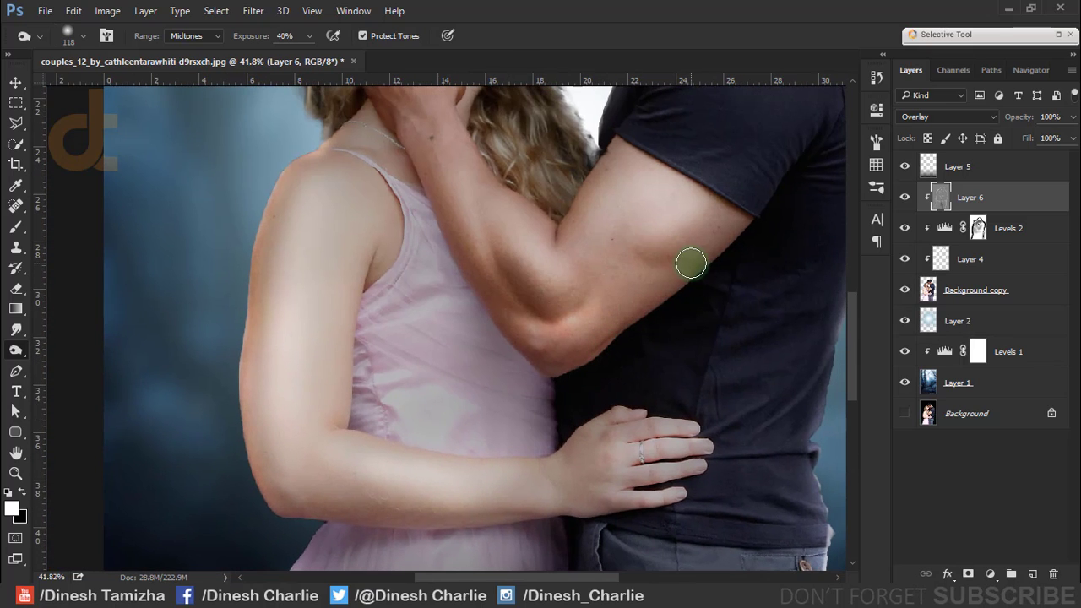
{"action": "key", "text": "ctrl+z"}
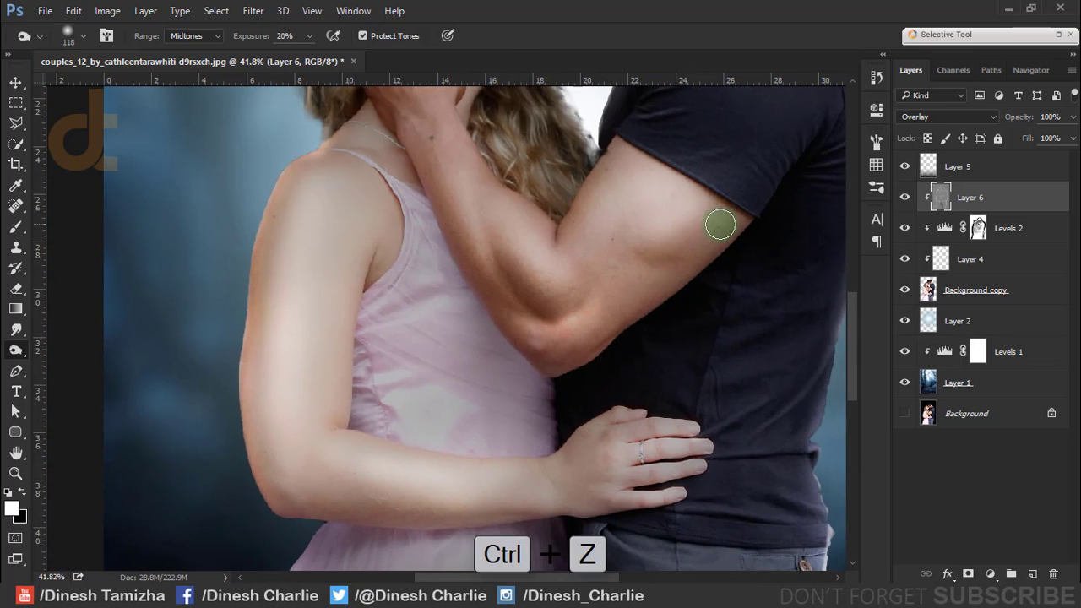
{"action": "left_click_drag", "start_coordinate": [748, 284], "coordinate": [616, 340]}
{"action": "key", "text": "bracketright"}
{"action": "key", "text": "bracketright"}
{"action": "key", "text": "bracketright"}
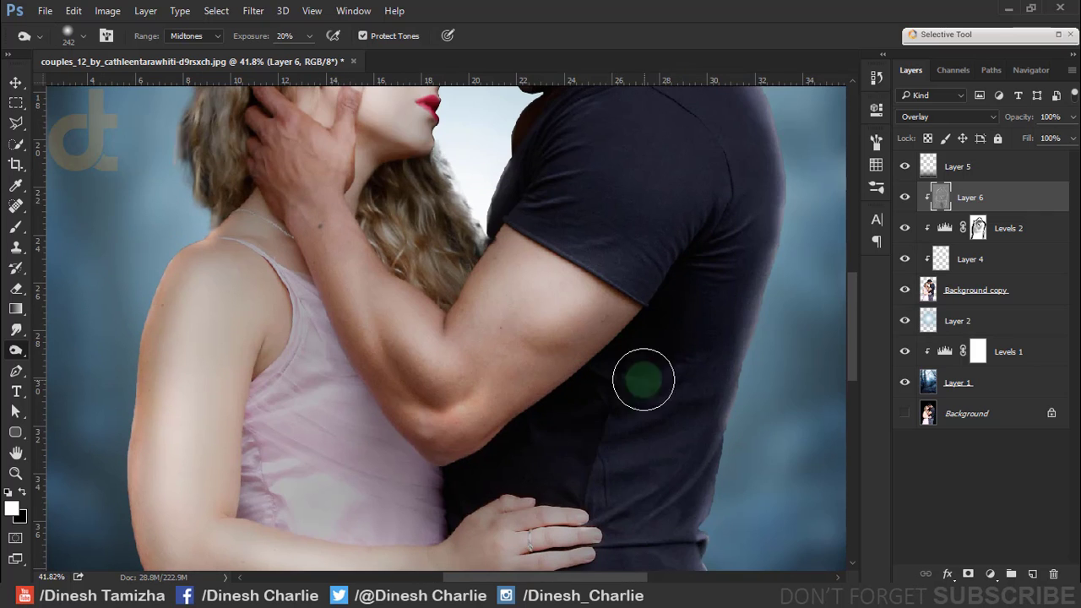
{"action": "left_click_drag", "start_coordinate": [639, 464], "coordinate": [651, 459]}
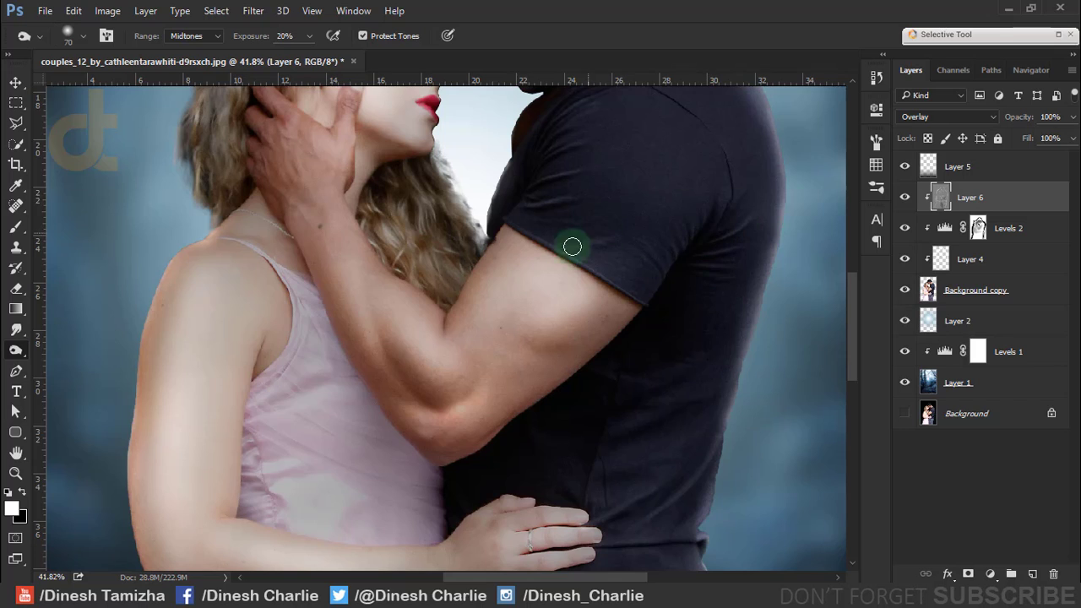
{"action": "scroll", "coordinate": [572, 245], "scroll_direction": "up", "scroll_amount": 3}
{"action": "left_click_drag", "start_coordinate": [220, 343], "coordinate": [222, 422]}
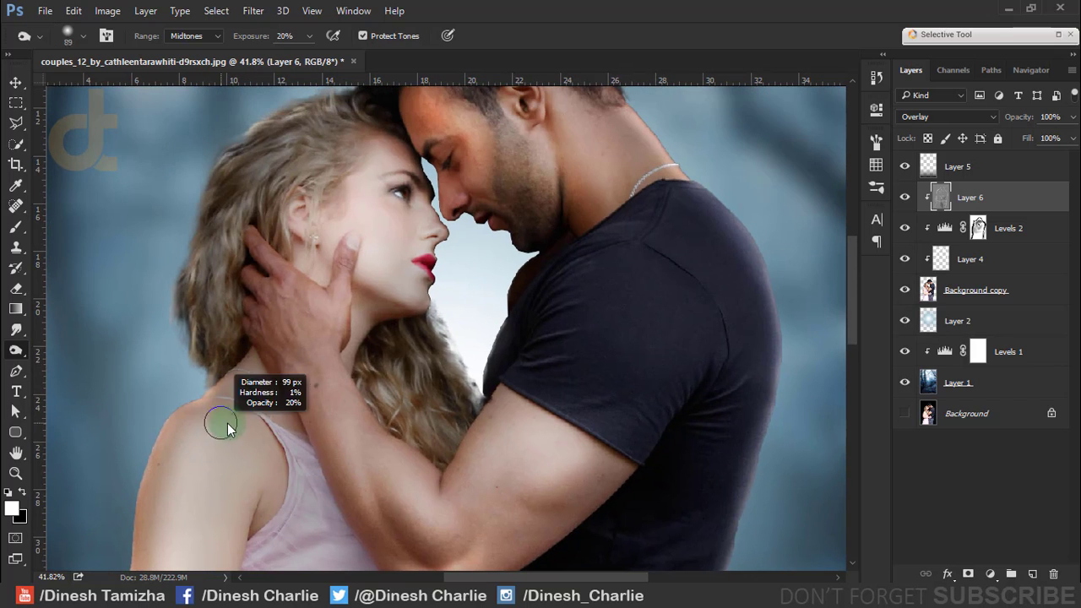
{"action": "scroll", "coordinate": [405, 253], "scroll_direction": "down", "scroll_amount": 5}
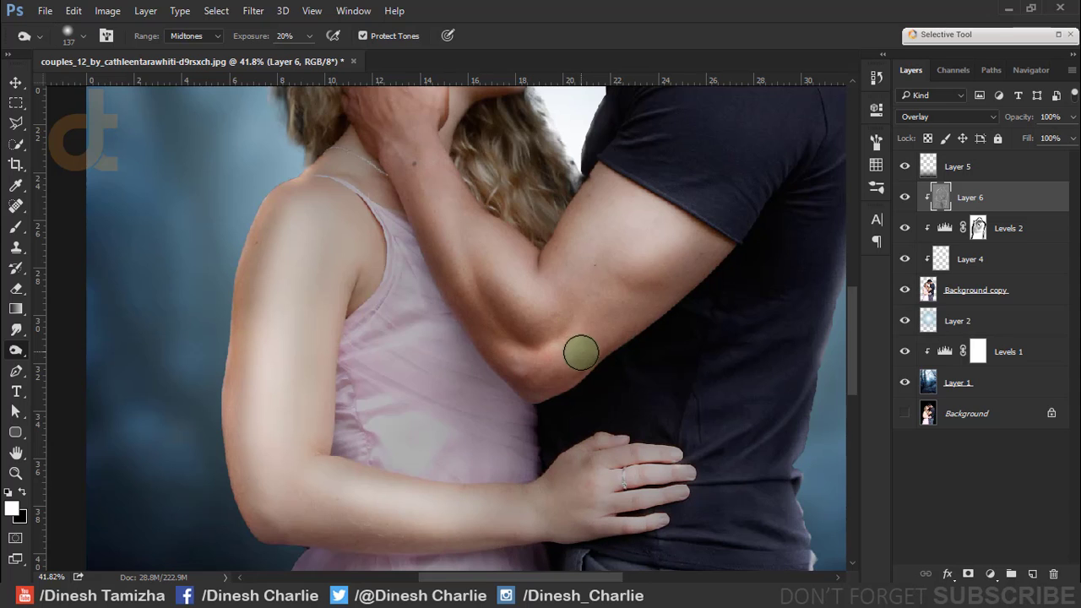
{"action": "scroll", "coordinate": [582, 314], "scroll_direction": "down", "scroll_amount": 3}
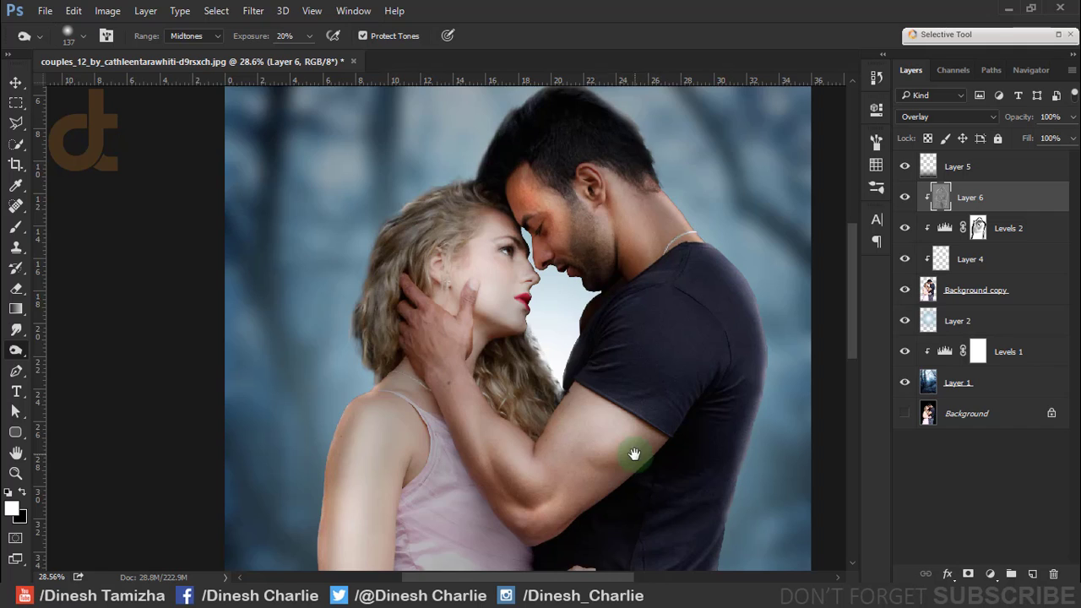
{"action": "scroll", "coordinate": [526, 343], "scroll_direction": "up", "scroll_amount": 3}
{"action": "scroll", "coordinate": [492, 261], "scroll_direction": "up", "scroll_amount": 2}
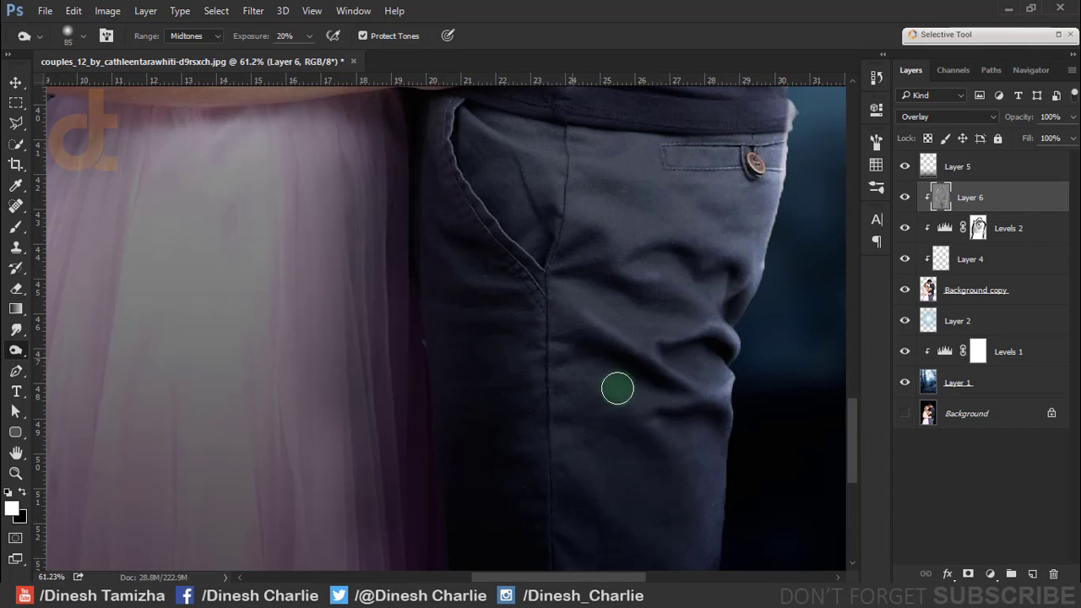
{"action": "scroll", "coordinate": [688, 152], "scroll_direction": "up", "scroll_amount": 5}
{"action": "mouse_move", "coordinate": [561, 280]}
{"action": "left_mouse_down"}
{"action": "mouse_move", "coordinate": [752, 398]}
{"action": "mouse_move", "coordinate": [787, 386]}
{"action": "mouse_move", "coordinate": [810, 408]}
{"action": "left_mouse_up"}
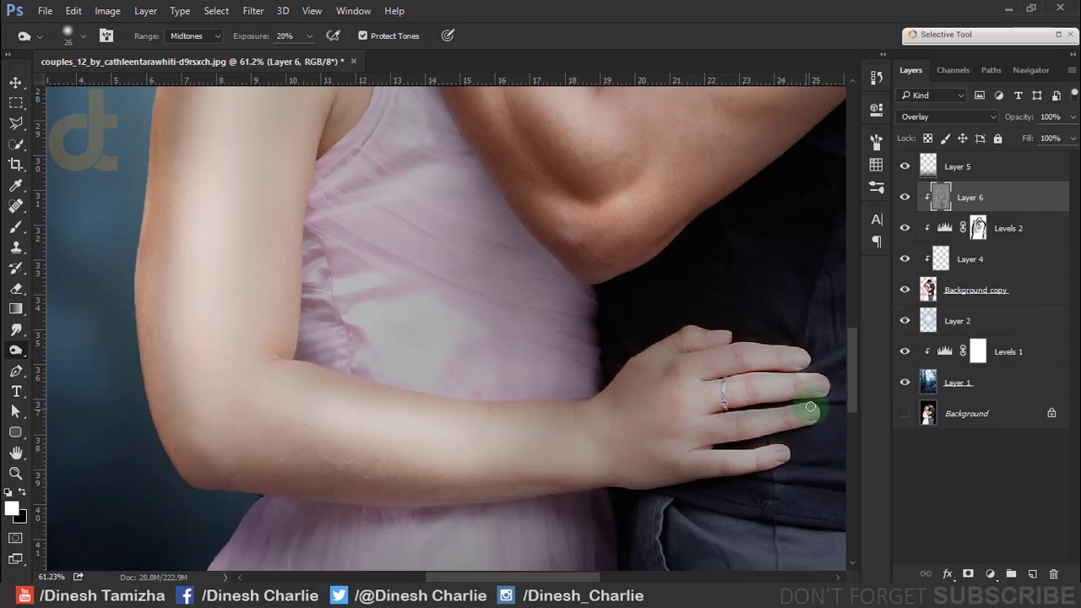
{"action": "key", "text": "ctrl+z"}
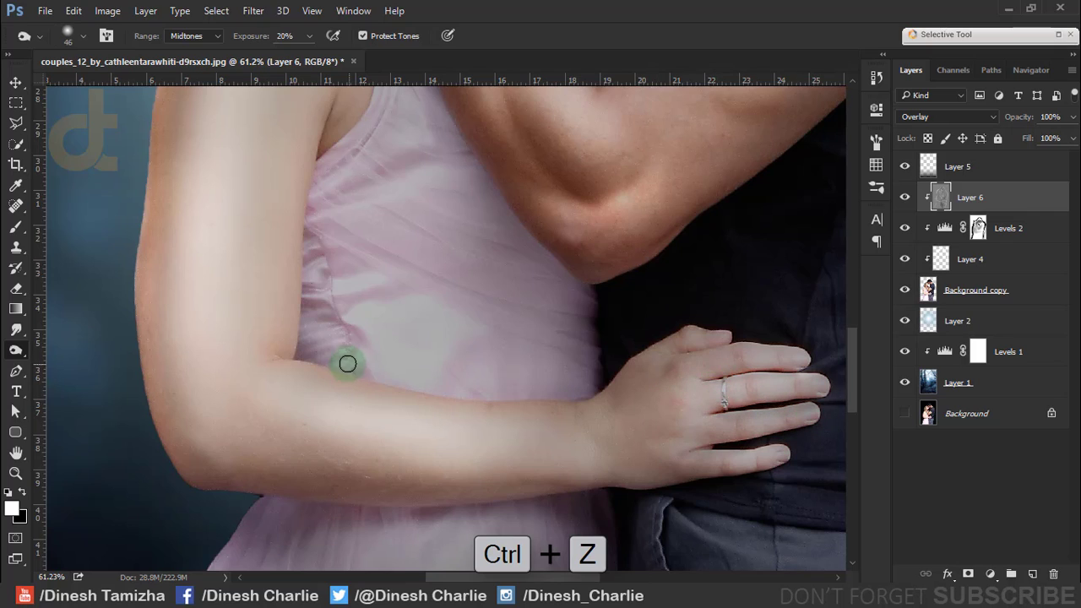
{"action": "key", "text": "1"}
{"action": "key", "text": "bracketright"}
{"action": "key", "text": "bracketright"}
- Review the arms, shoulders and faces, fit the image, and toggle a layer for before/after comparison
{"action": "left_click_drag", "start_coordinate": [647, 309], "coordinate": [603, 326]}
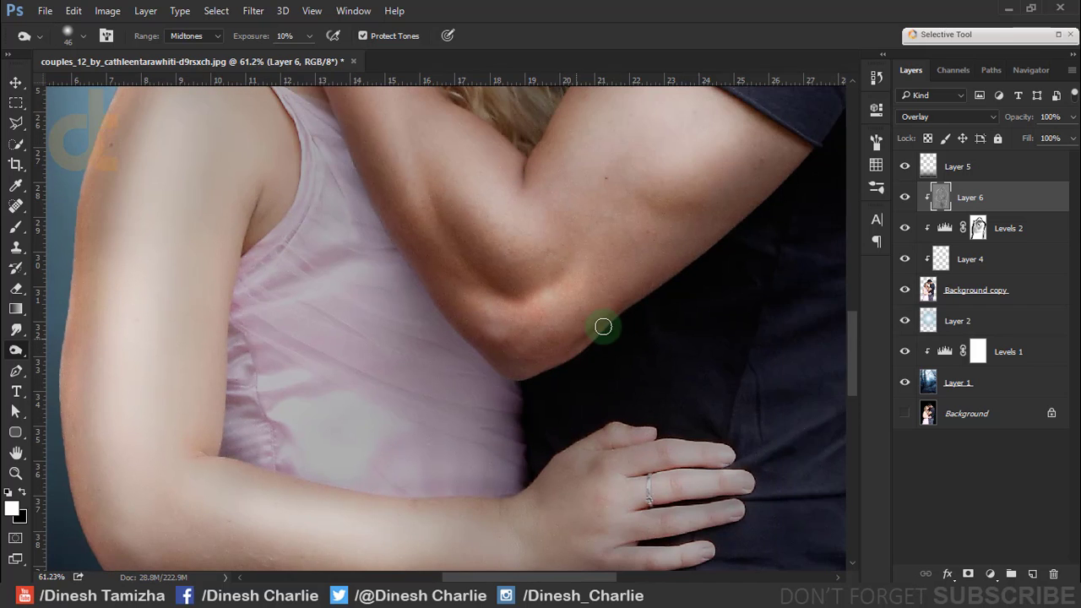
{"action": "left_click_drag", "start_coordinate": [575, 82], "coordinate": [593, 209]}
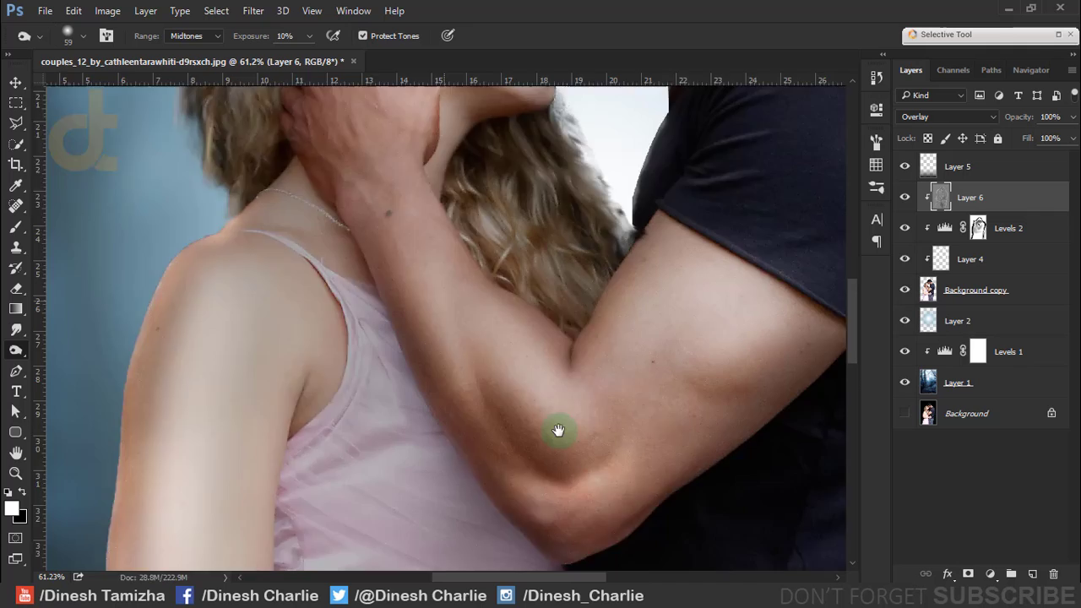
{"action": "left_click_drag", "start_coordinate": [346, 220], "coordinate": [473, 367]}
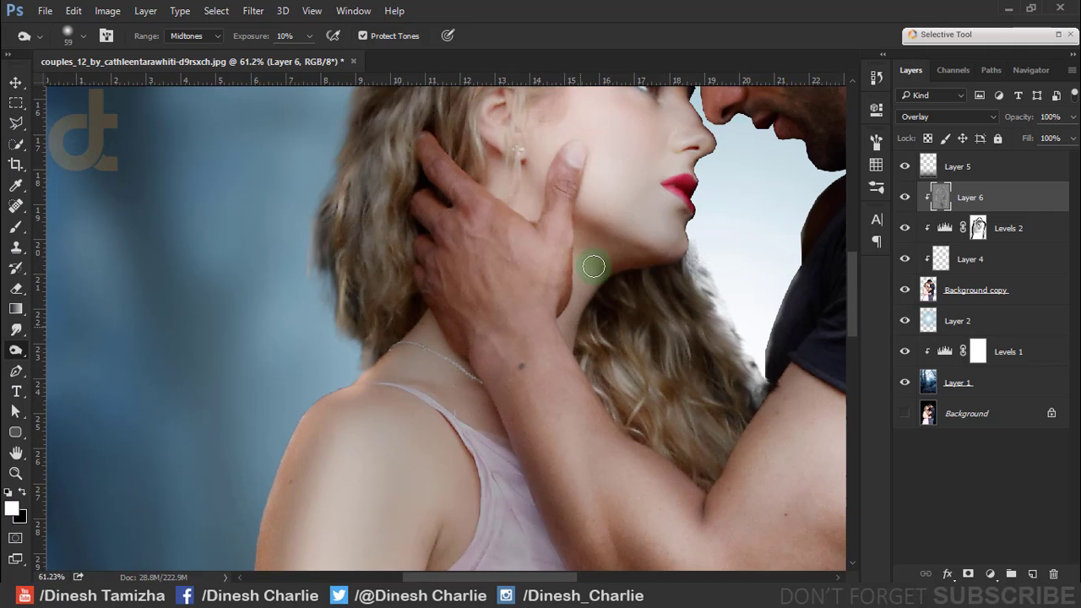
{"action": "left_click", "coordinate": [572, 451], "text": "alt"}
{"action": "key", "text": "ctrl+0"}
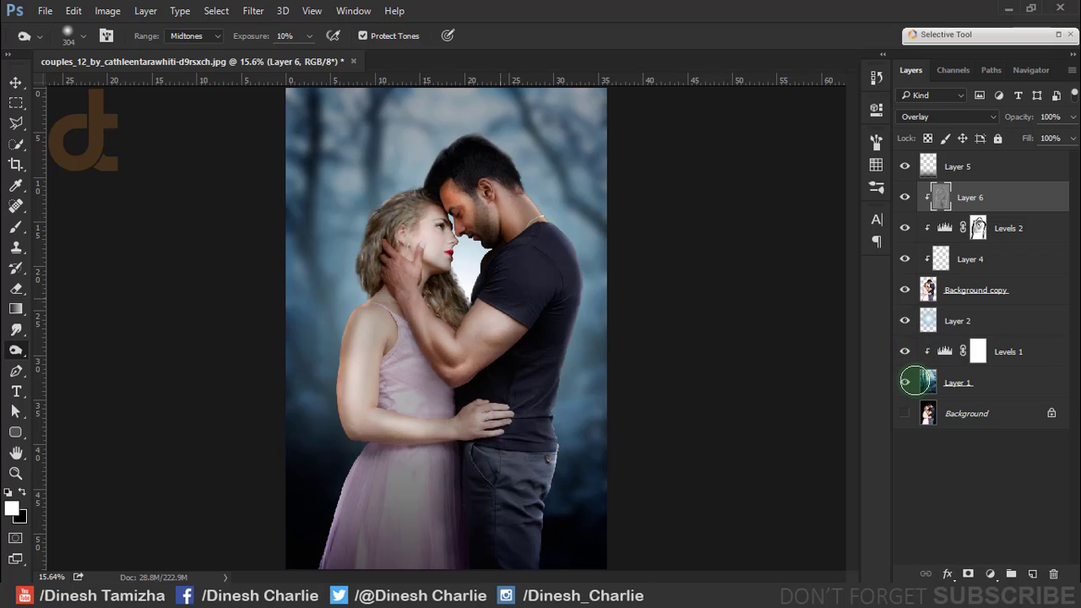
{"action": "left_click", "coordinate": [903, 197]}
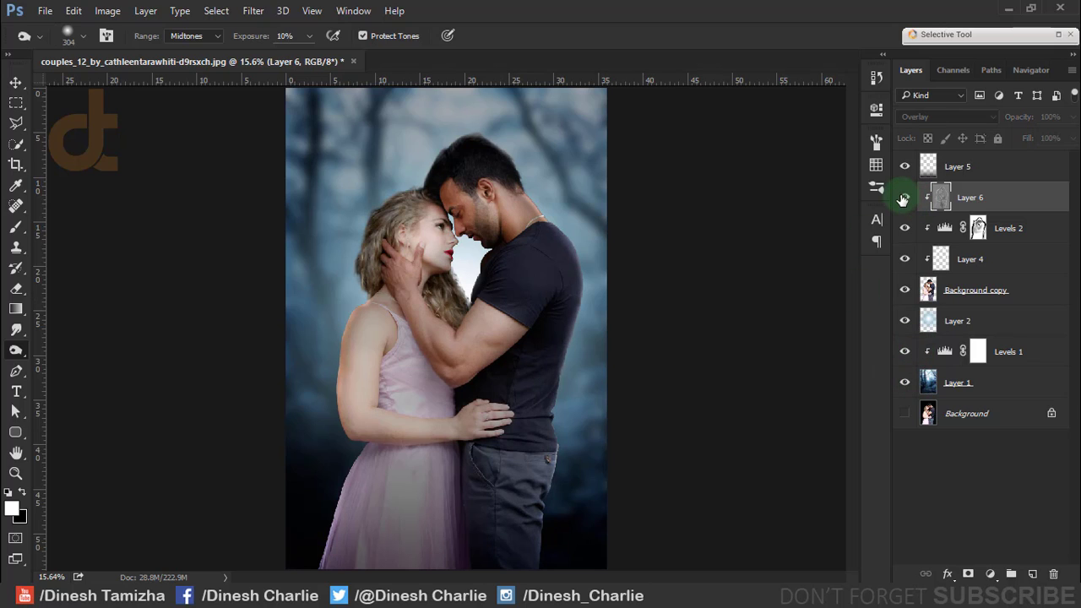
- Add Layer 7 at the top, then a Color Balance with midtones -22 cyan, +27 green, +44 blue
{"action": "left_click", "coordinate": [1037, 574]}
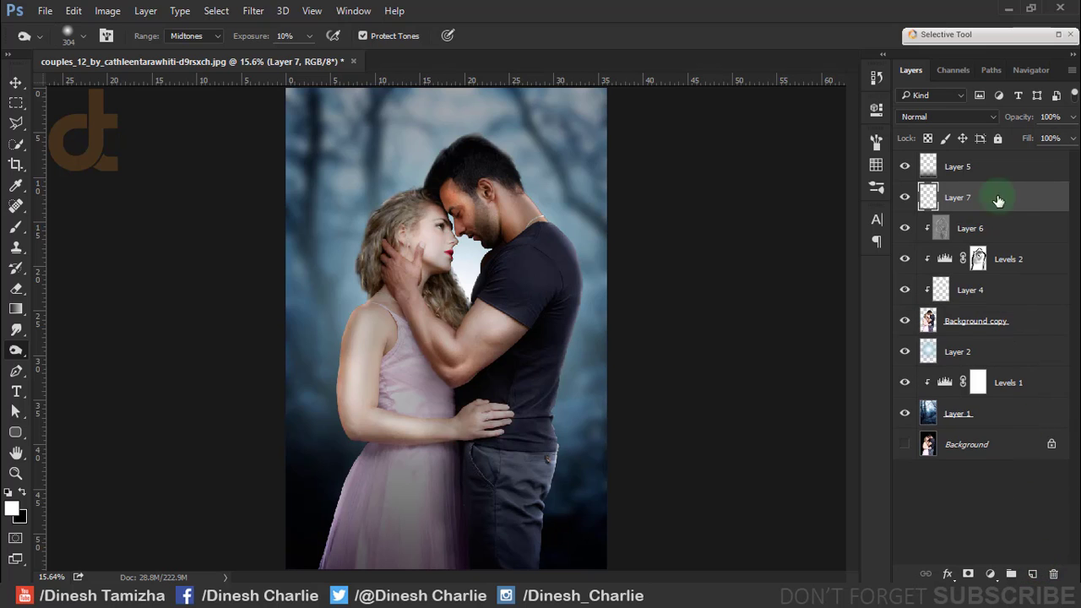
{"action": "left_click_drag", "start_coordinate": [1009, 198], "coordinate": [1013, 157]}
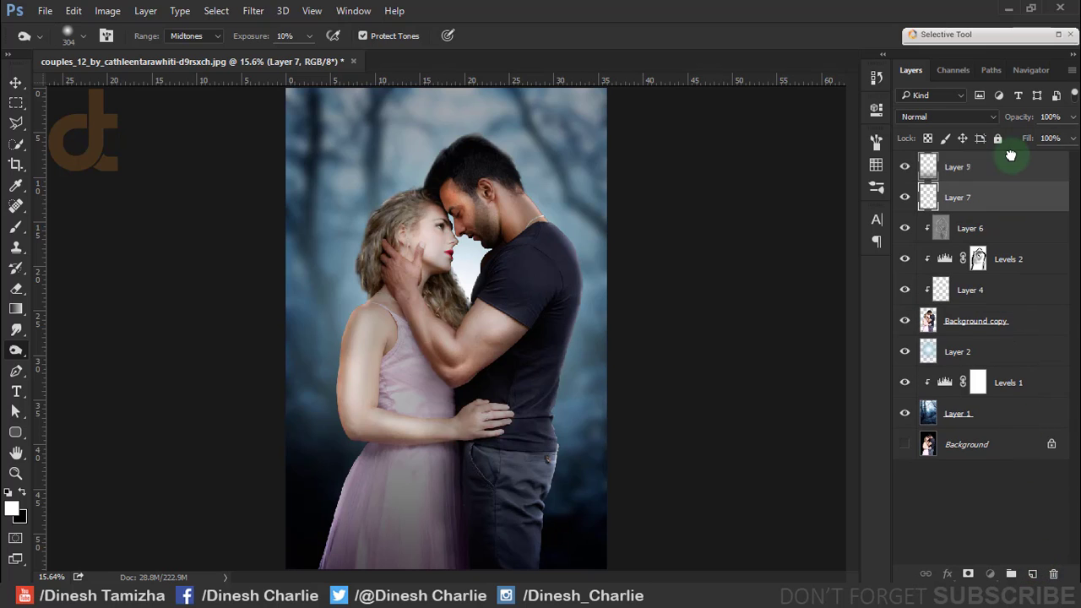
{"action": "left_click", "coordinate": [995, 572]}
{"action": "left_click", "coordinate": [982, 412]}
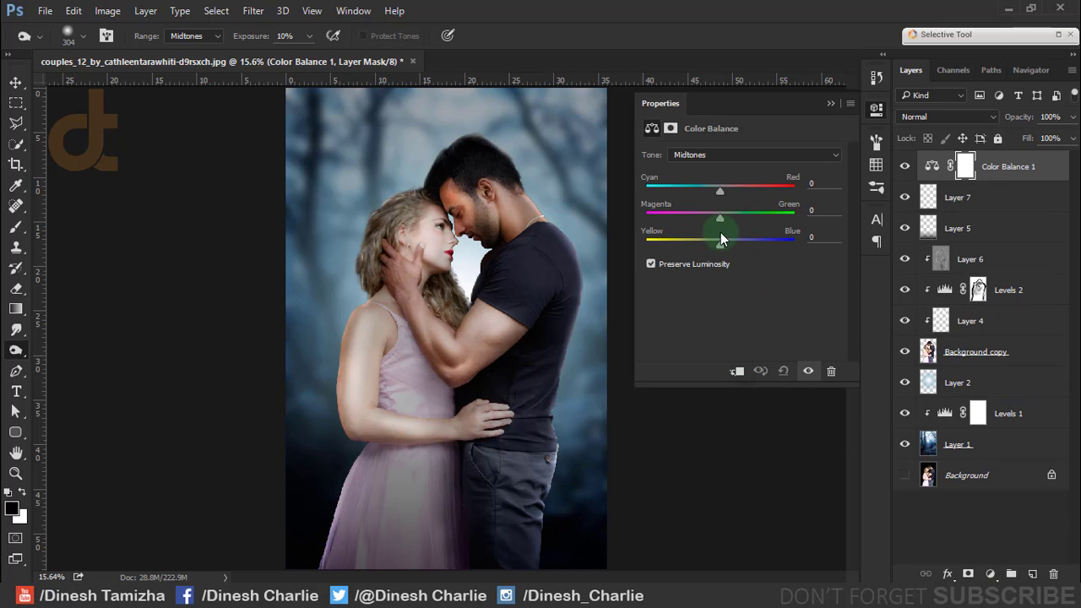
{"action": "mouse_move", "coordinate": [719, 195]}
{"action": "left_mouse_down"}
{"action": "mouse_move", "coordinate": [710, 187]}
{"action": "mouse_move", "coordinate": [740, 218]}
{"action": "mouse_move", "coordinate": [722, 243]}
{"action": "mouse_move", "coordinate": [754, 247]}
{"action": "left_mouse_up"}
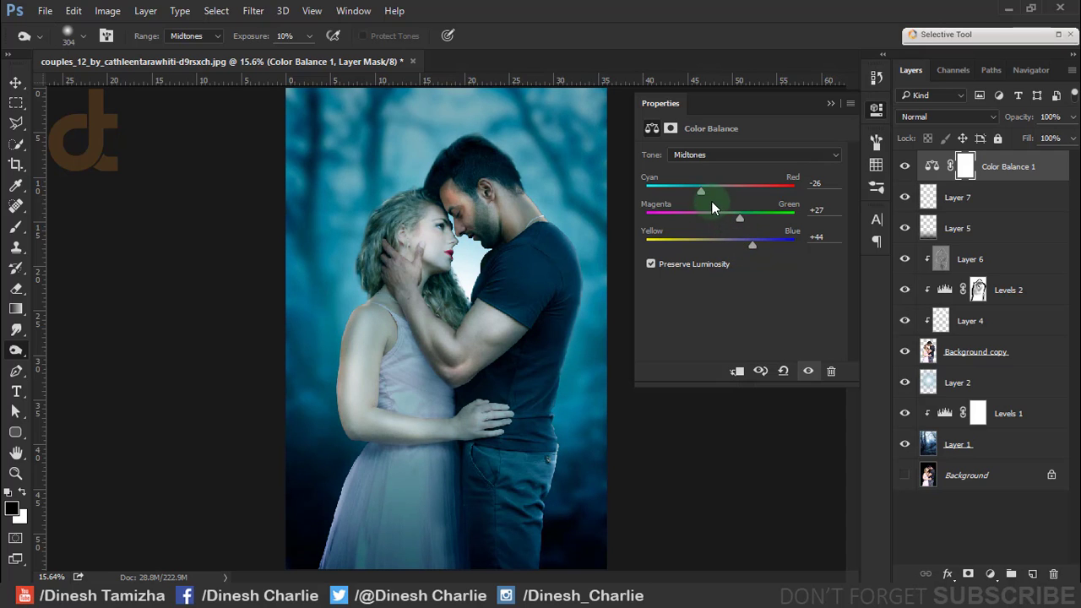
{"action": "mouse_move", "coordinate": [701, 190]}
{"action": "left_mouse_down"}
{"action": "mouse_move", "coordinate": [741, 195]}
{"action": "mouse_move", "coordinate": [703, 198]}
{"action": "left_mouse_up"}
- Raise Layer 5's opacity to 100% and reselect the Color Balance mask
{"action": "left_click", "coordinate": [832, 104]}
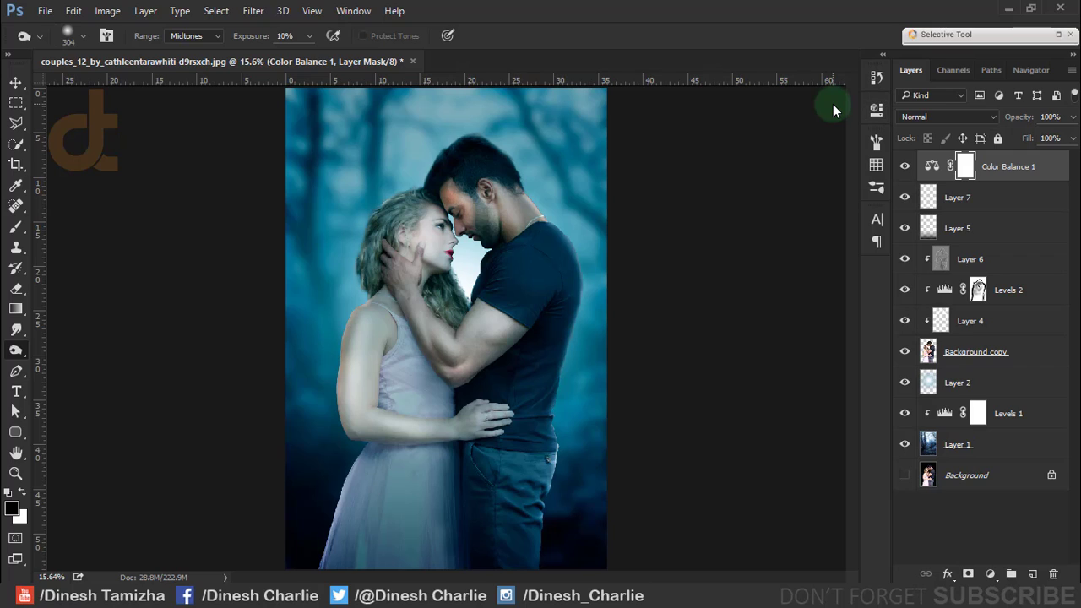
{"action": "left_click", "coordinate": [958, 228]}
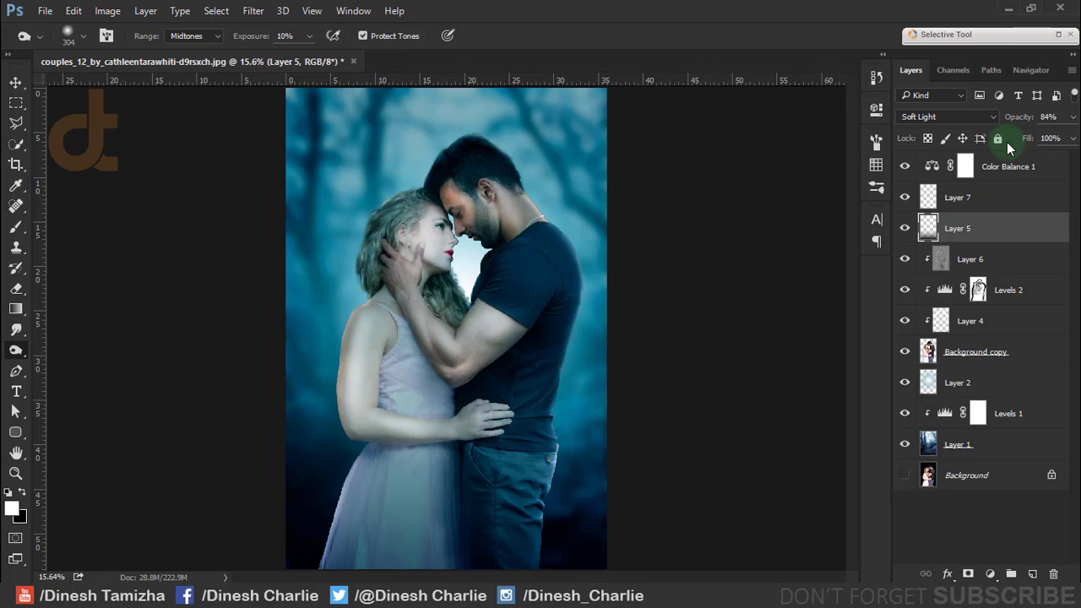
{"action": "type", "text": "100"}
{"action": "key", "text": "Return"}
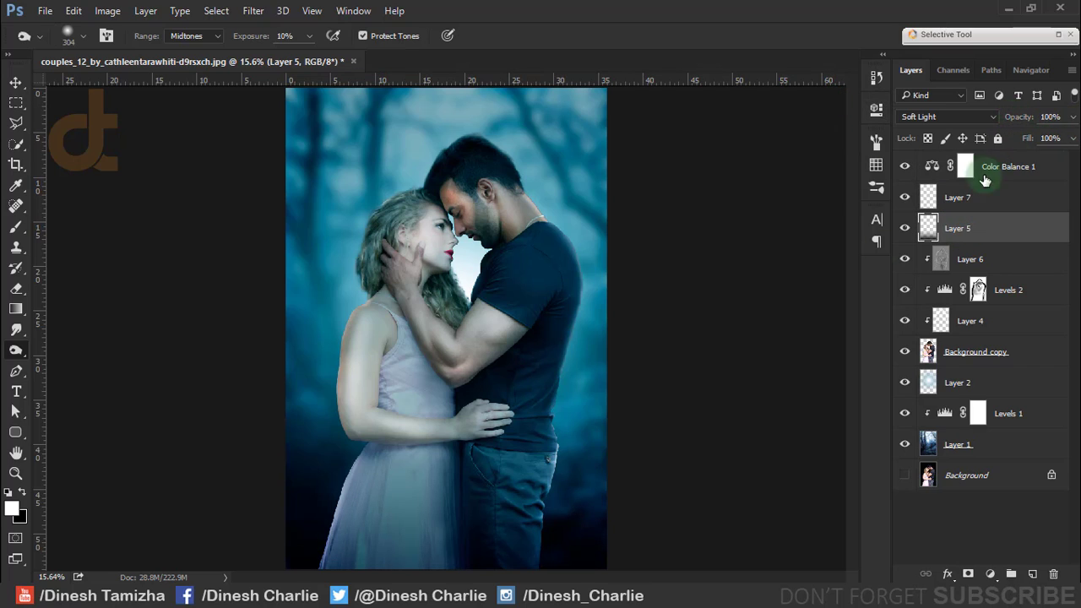
{"action": "left_click", "coordinate": [1023, 173]}
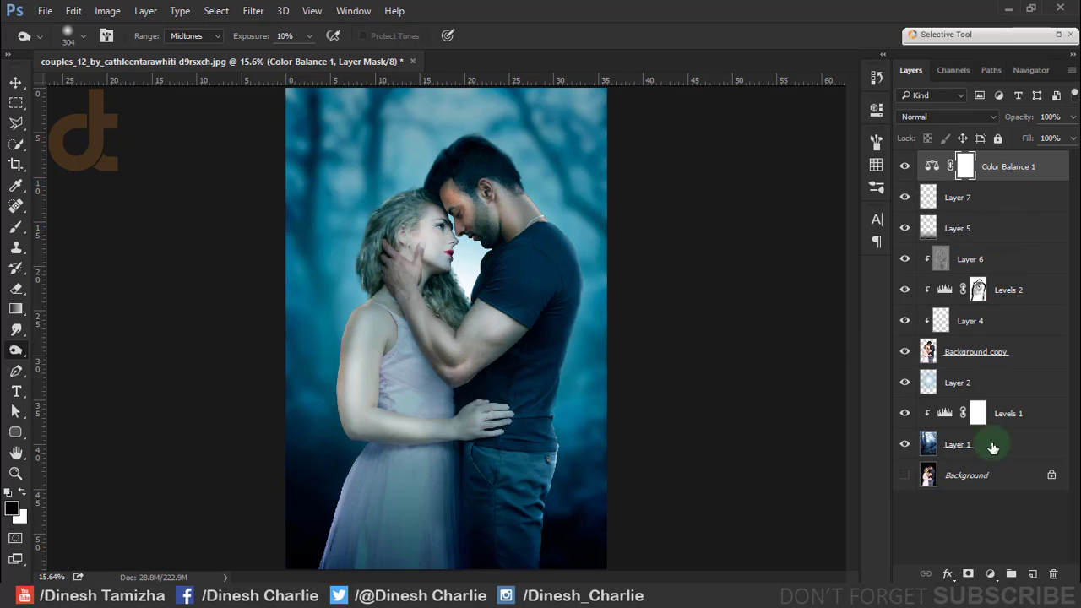
- Add a white-to-black radial Gradient Fill layer with its centre shifted up-left
{"action": "left_click", "coordinate": [989, 575]}
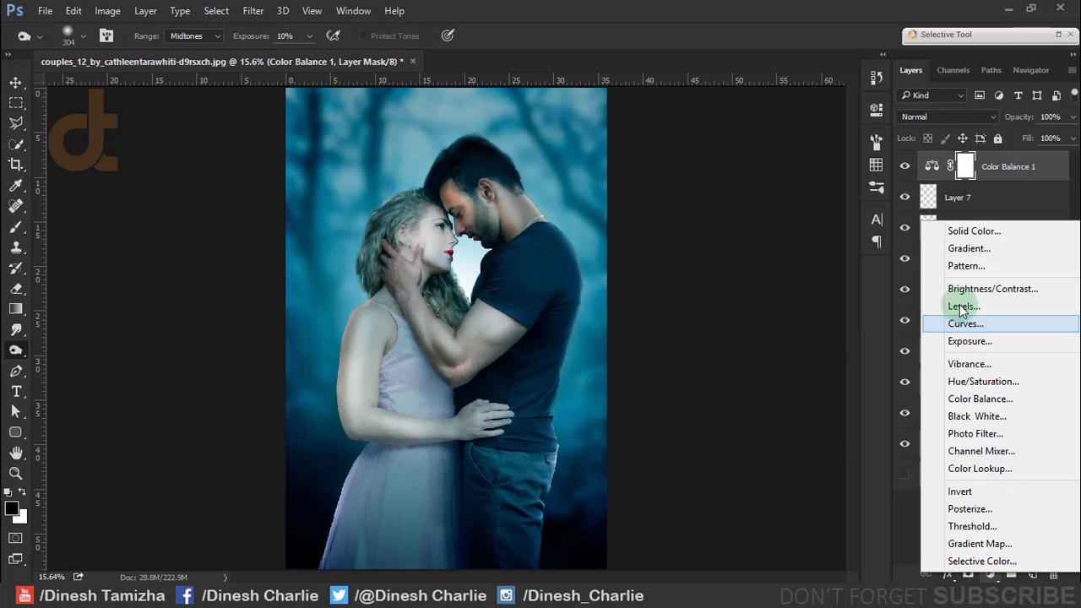
{"action": "left_click", "coordinate": [973, 247]}
{"action": "left_click", "coordinate": [689, 251]}
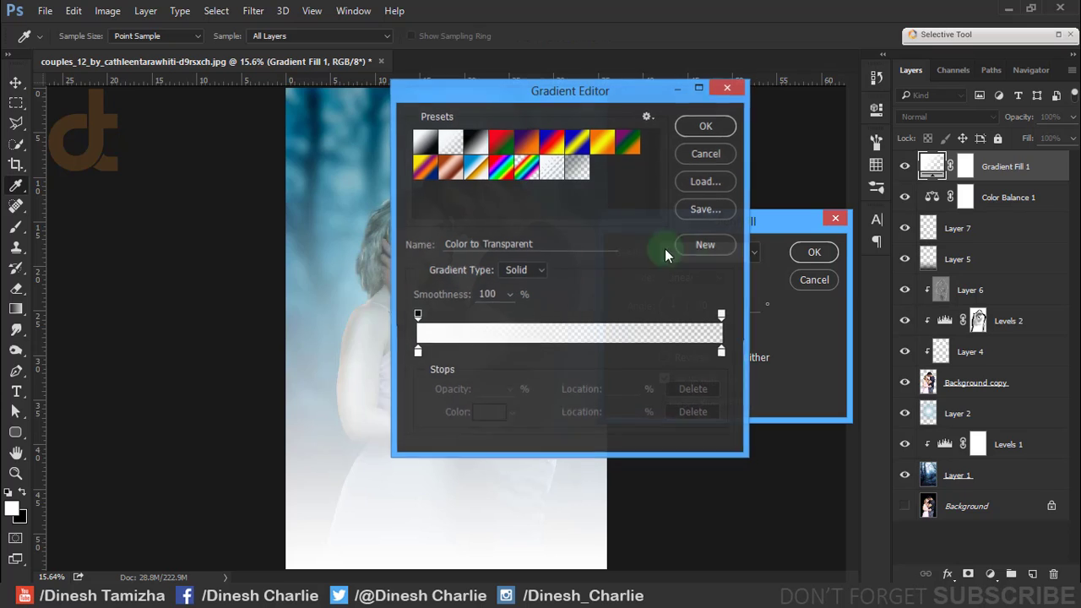
{"action": "left_click", "coordinate": [425, 142]}
{"action": "left_click", "coordinate": [704, 127]}
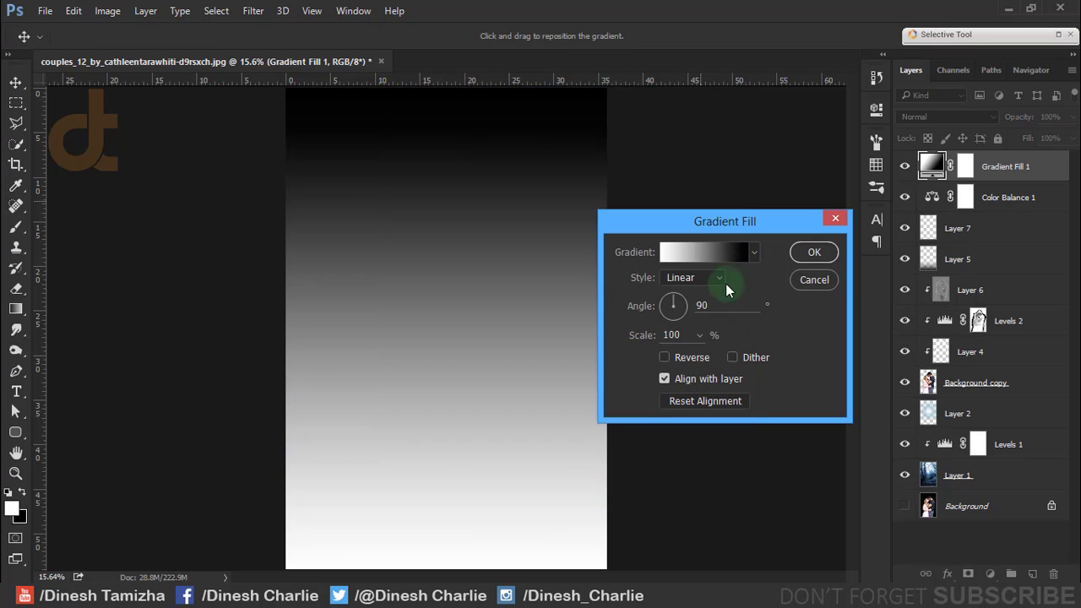
{"action": "left_click", "coordinate": [708, 286]}
{"action": "left_click", "coordinate": [680, 301]}
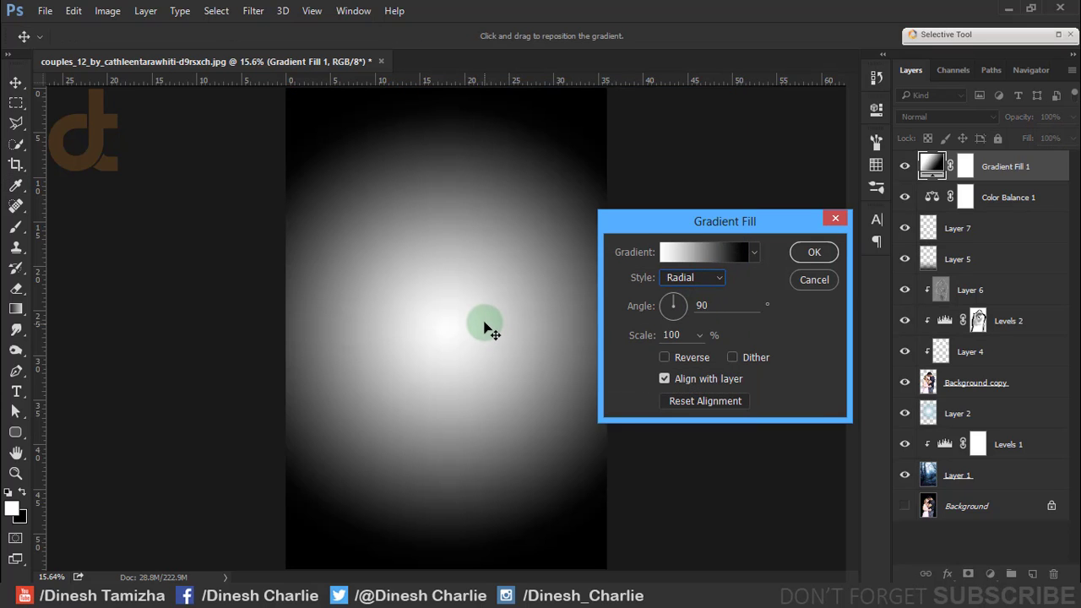
{"action": "left_click_drag", "start_coordinate": [483, 326], "coordinate": [429, 212]}
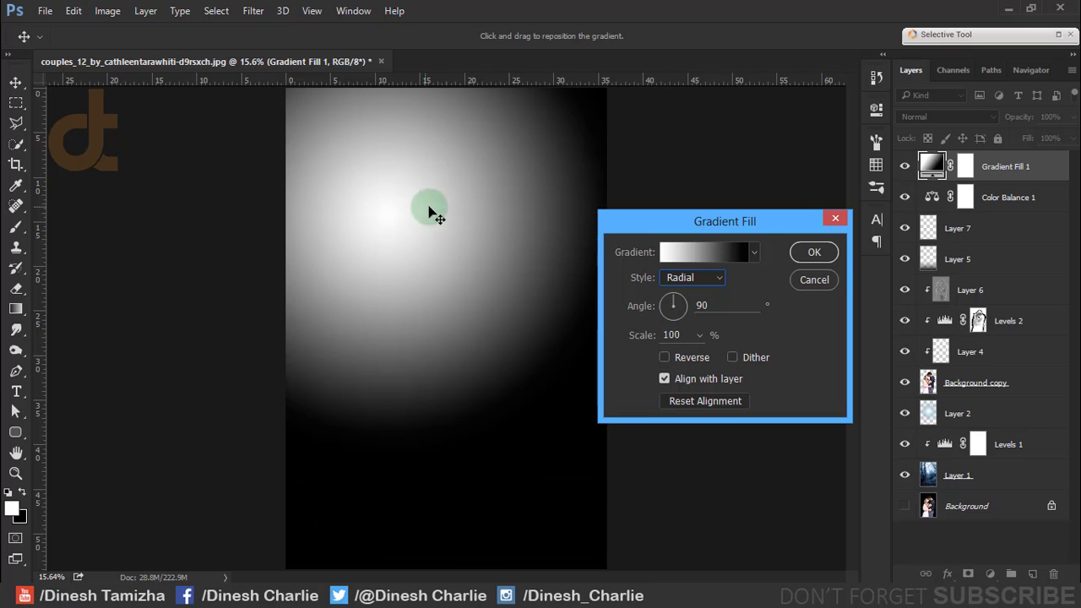
{"action": "left_click", "coordinate": [814, 252]}
- Blend the gradient in Soft Light, centre the glow on the woman's face and enlarge its scale
{"action": "left_click", "coordinate": [938, 116]}
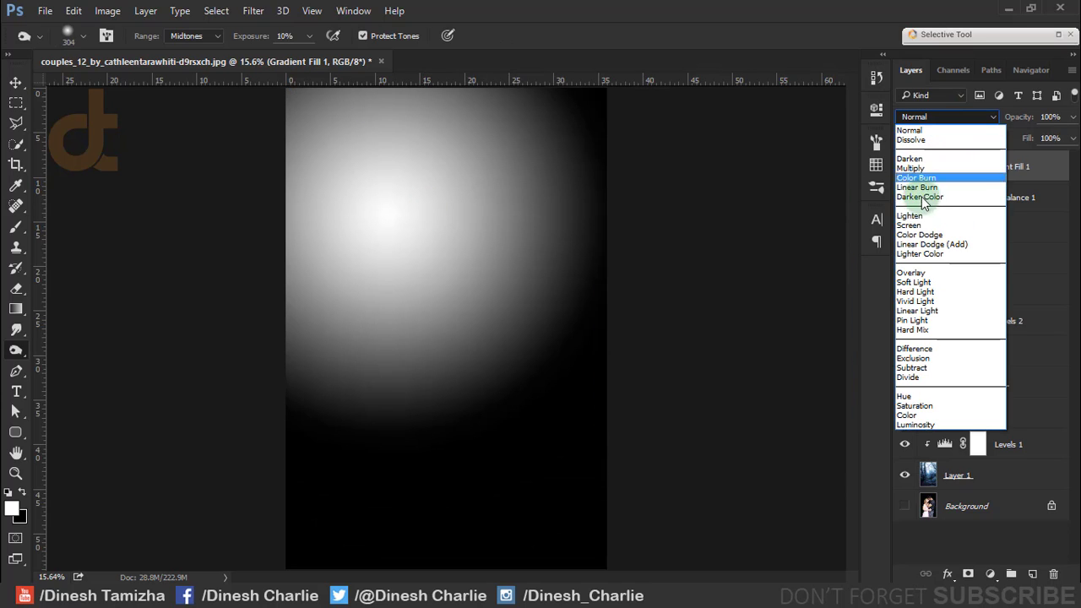
{"action": "left_click", "coordinate": [935, 282]}
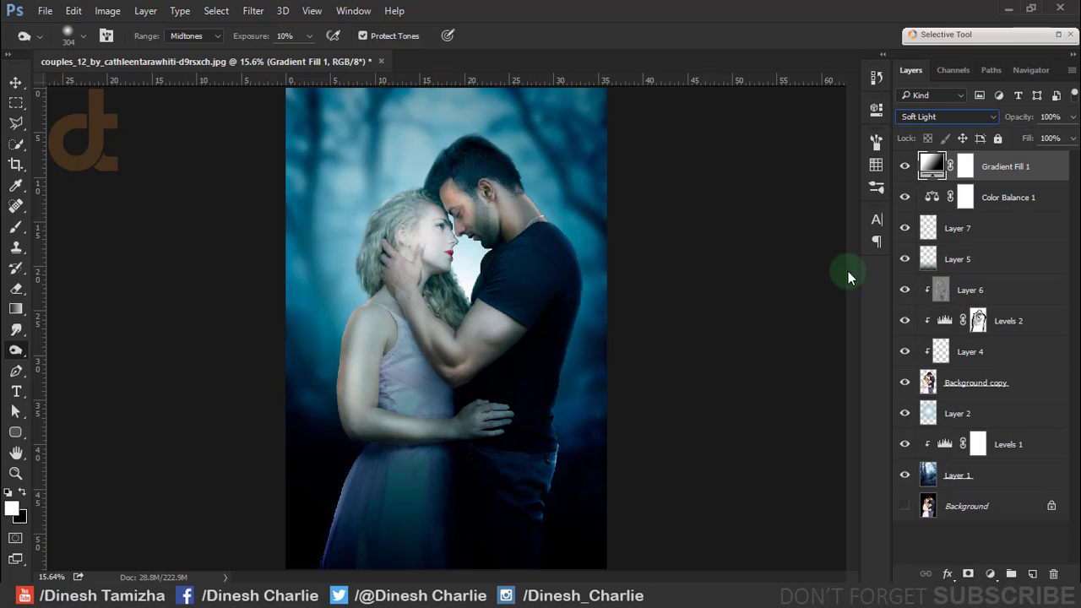
{"action": "left_click_drag", "start_coordinate": [946, 169], "coordinate": [949, 186]}
{"action": "double_click", "coordinate": [934, 165]}
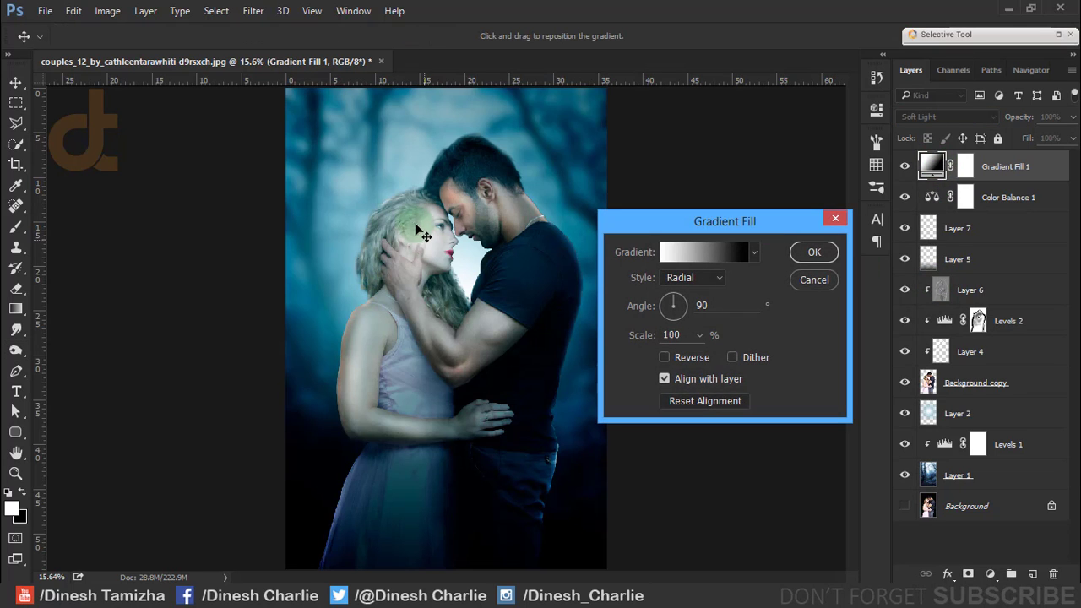
{"action": "left_click_drag", "start_coordinate": [429, 242], "coordinate": [443, 285]}
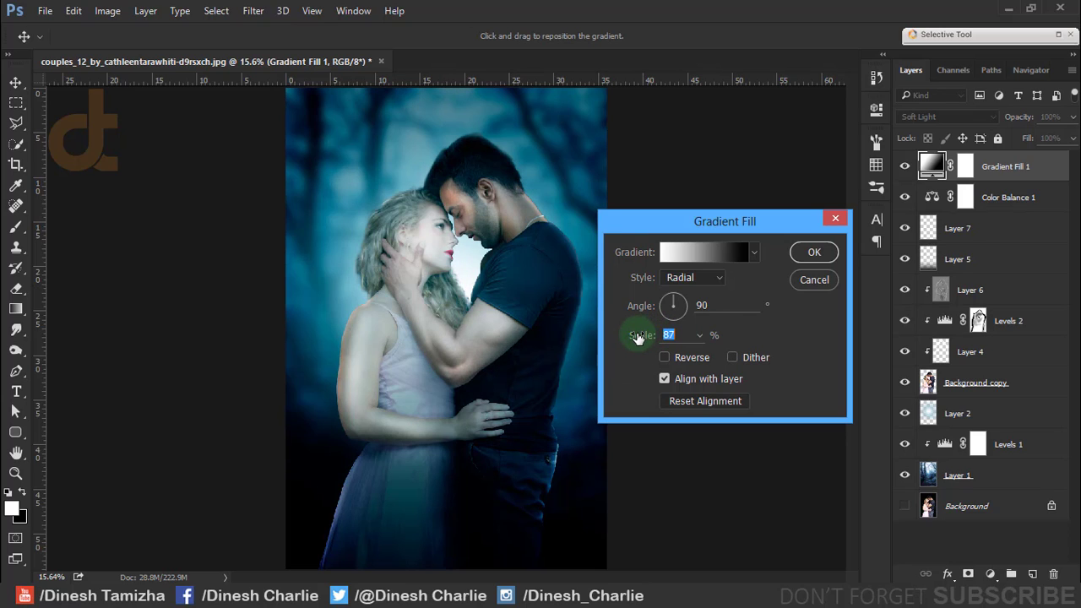
{"action": "left_click_drag", "start_coordinate": [644, 339], "coordinate": [648, 341]}
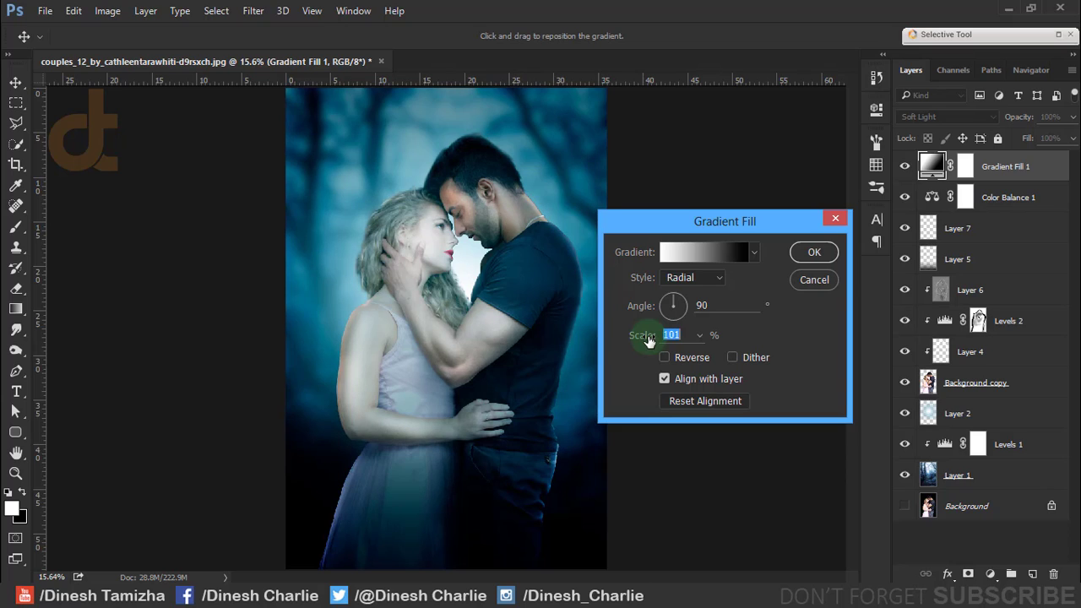
{"action": "left_click", "coordinate": [813, 252]}
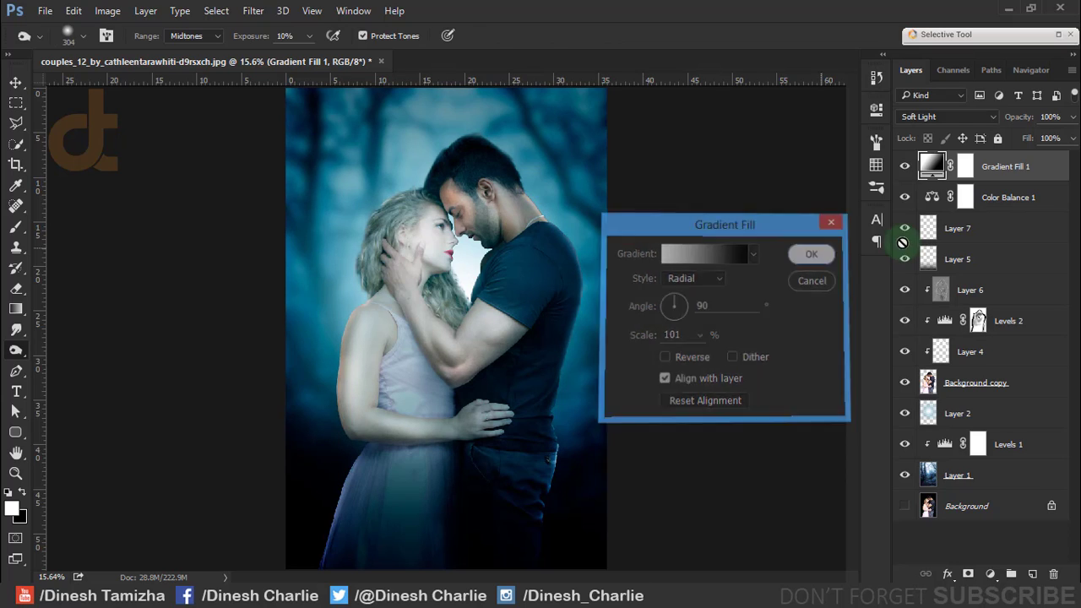
- Fill a new top Layer 8 with a merged Apply Image copy of the visible image
{"action": "left_click", "coordinate": [1034, 574]}
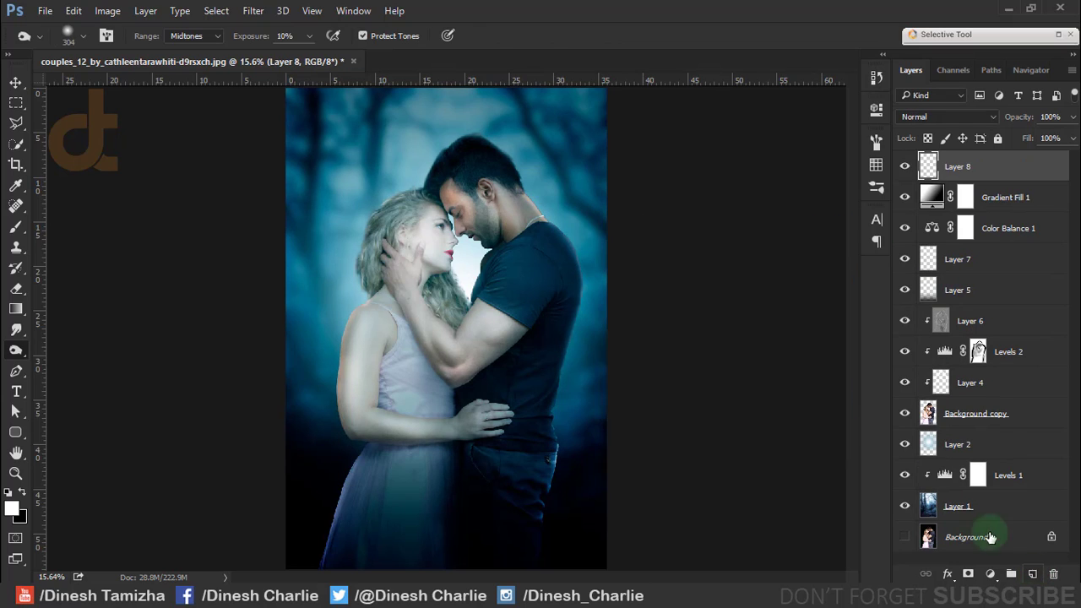
{"action": "left_click", "coordinate": [110, 10]}
{"action": "left_click", "coordinate": [134, 238]}
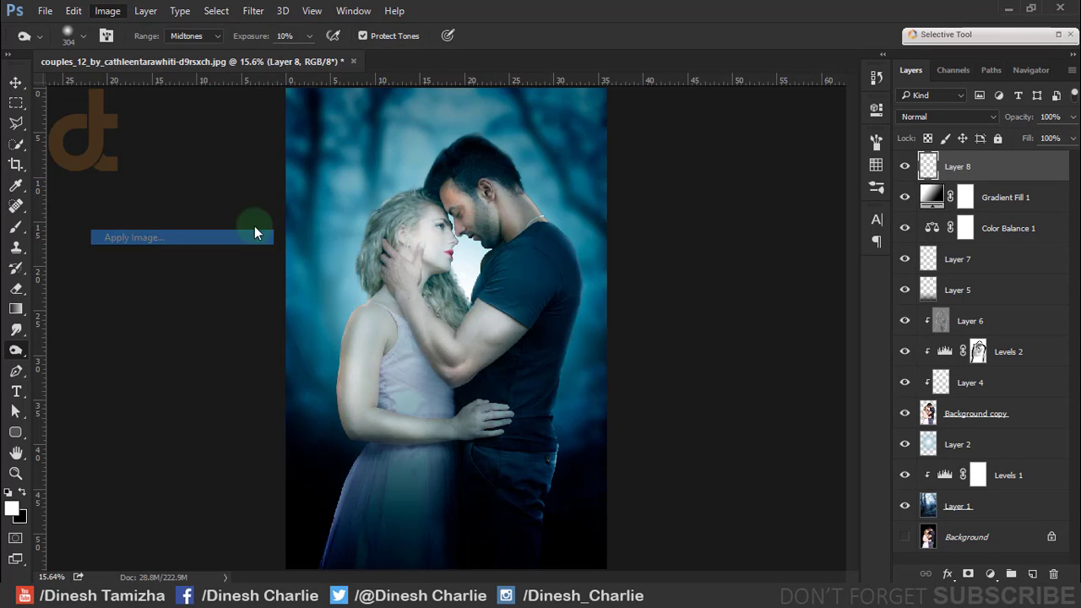
{"action": "left_click", "coordinate": [667, 168]}
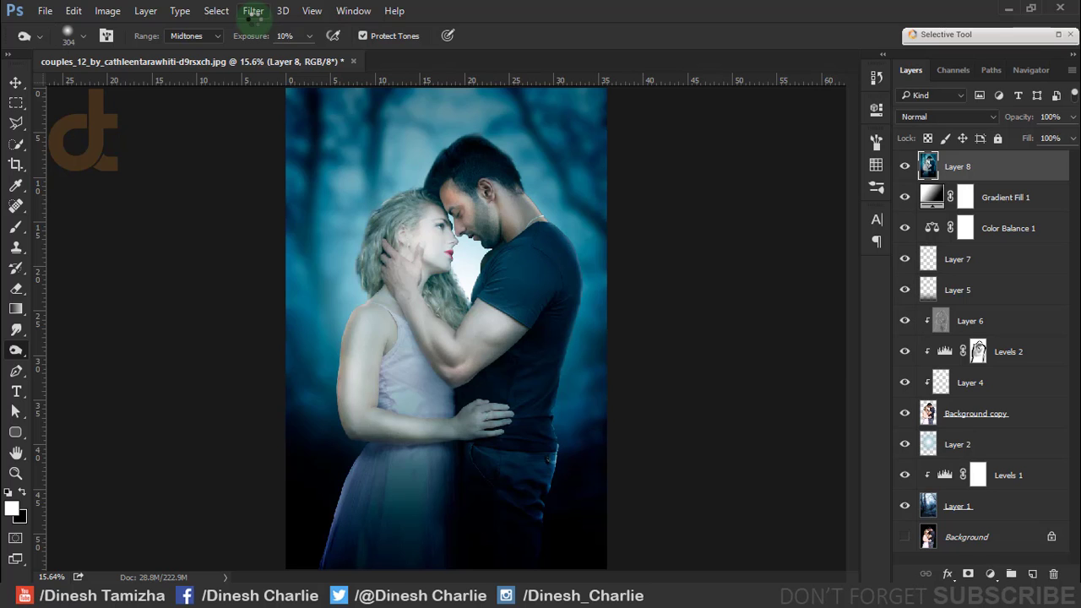
{"action": "left_click", "coordinate": [253, 11]}
{"action": "left_click", "coordinate": [289, 96]}
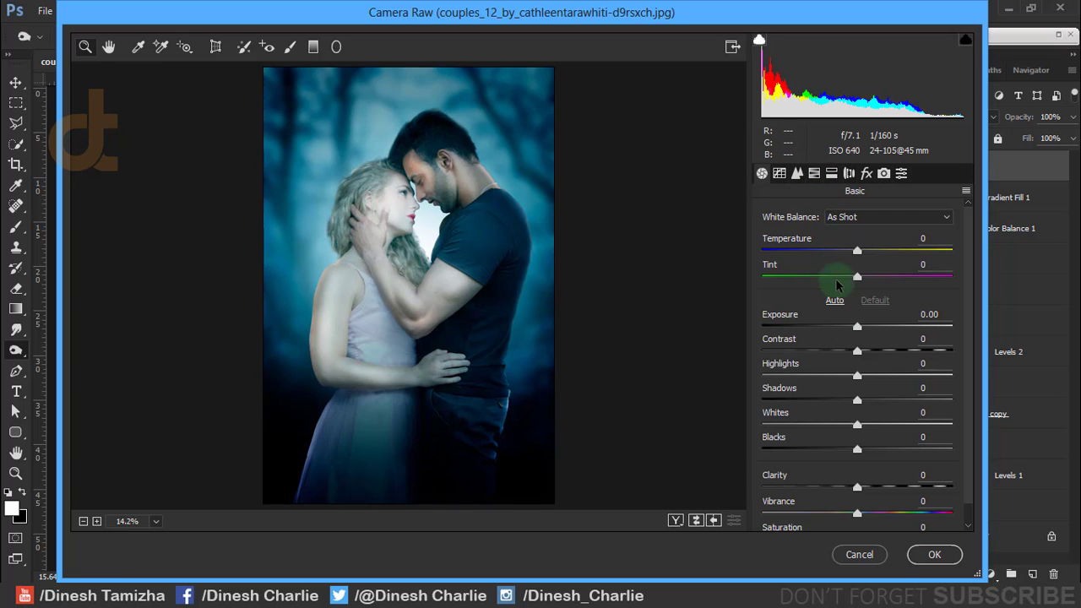
- In Camera Raw, set Clarity +24, Highlights -3, Shadows +3 and Saturation +33
{"action": "left_click_drag", "start_coordinate": [858, 489], "coordinate": [896, 487]}
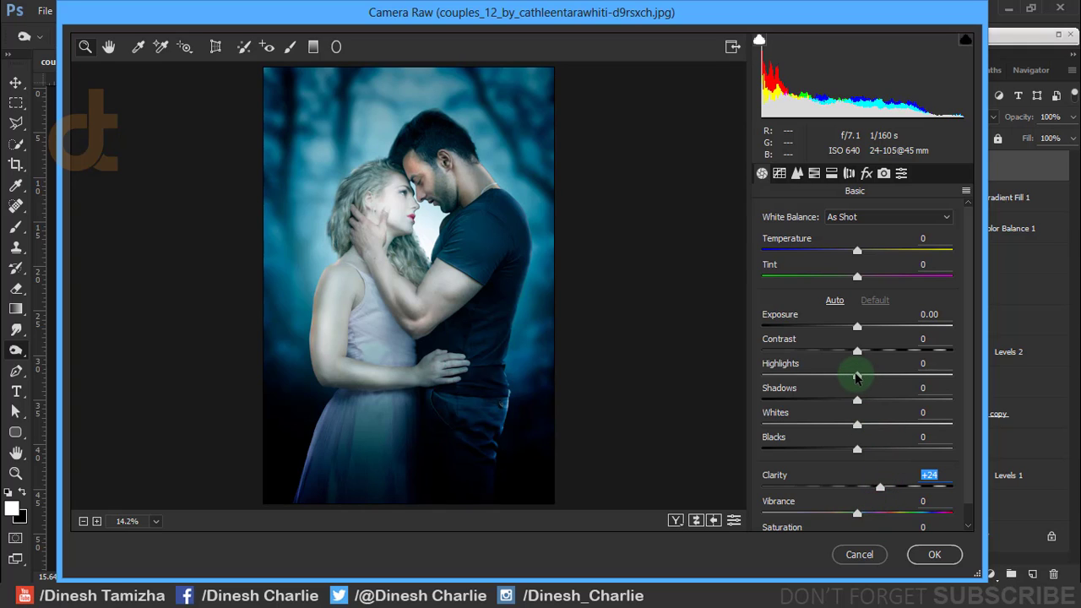
{"action": "left_click_drag", "start_coordinate": [858, 380], "coordinate": [855, 382]}
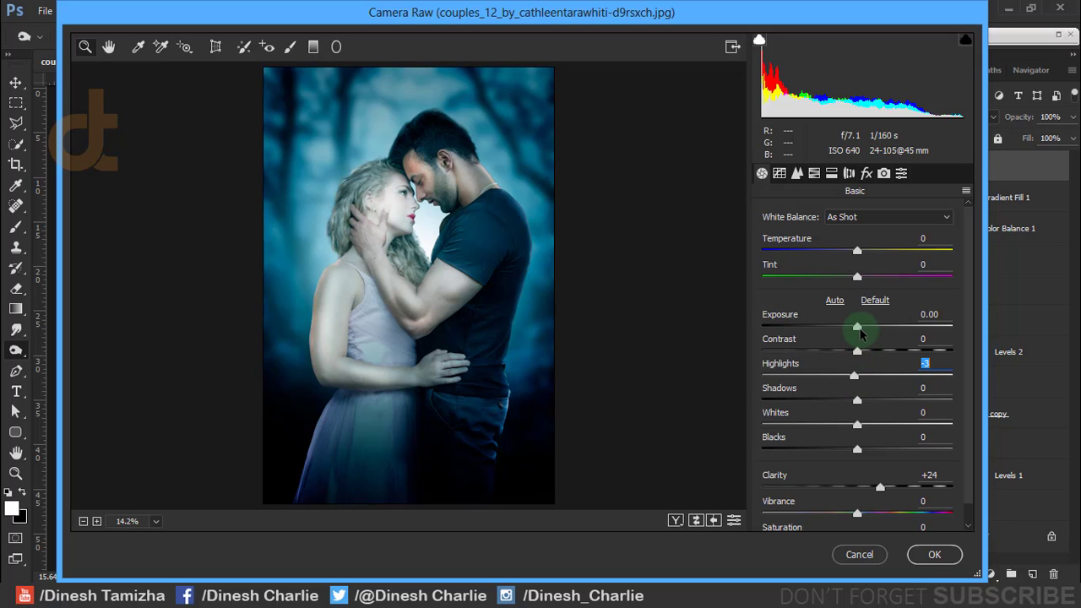
{"action": "mouse_move", "coordinate": [858, 401]}
{"action": "left_mouse_down"}
{"action": "mouse_move", "coordinate": [867, 403]}
{"action": "mouse_move", "coordinate": [828, 429]}
{"action": "mouse_move", "coordinate": [911, 428]}
{"action": "mouse_move", "coordinate": [858, 428]}
{"action": "left_mouse_up"}
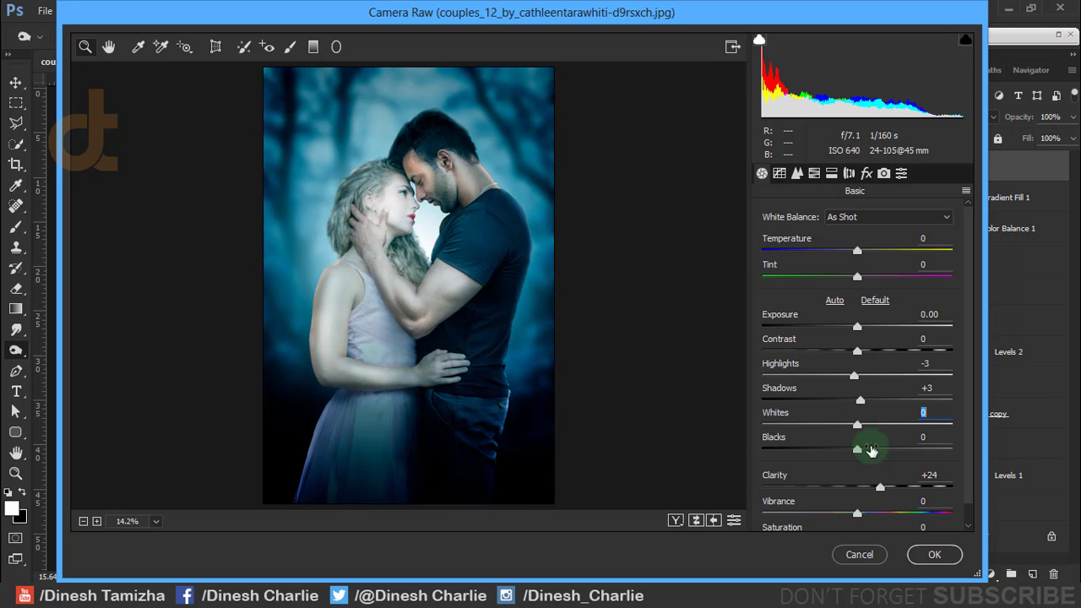
{"action": "scroll", "coordinate": [865, 505], "scroll_direction": "down", "scroll_amount": 1}
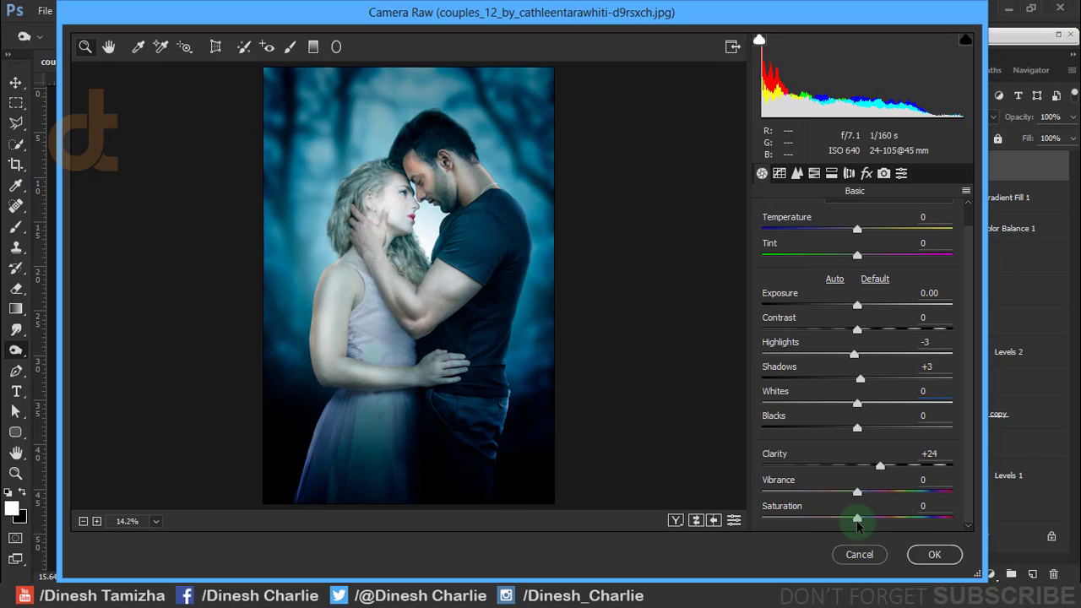
{"action": "left_click_drag", "start_coordinate": [892, 516], "coordinate": [893, 516]}
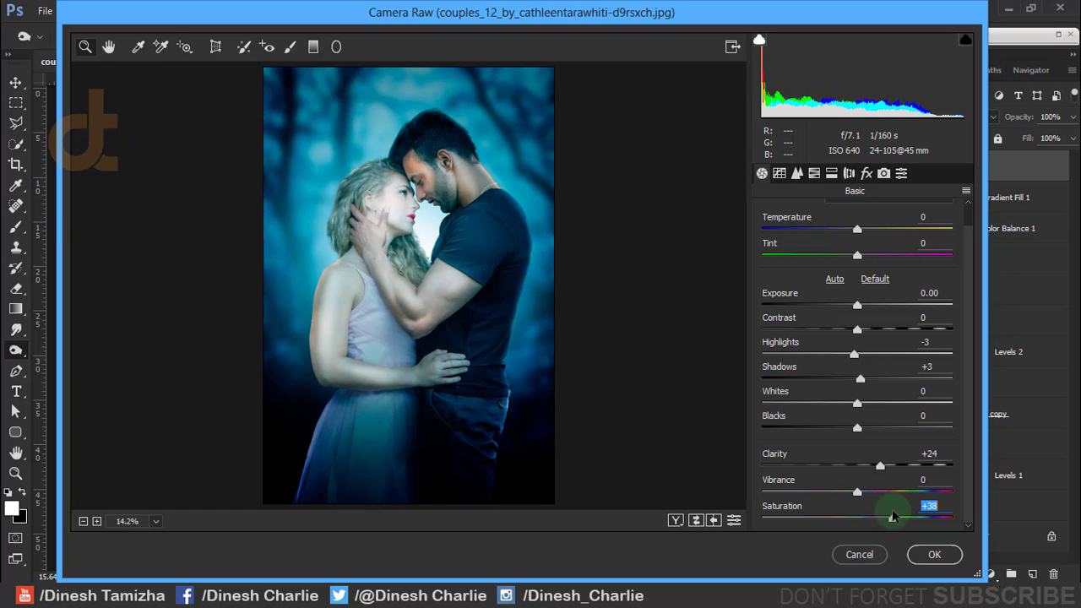
- Add a -23 vignette, cool Temperature to -19 and apply the grading
{"action": "left_click", "coordinate": [867, 178]}
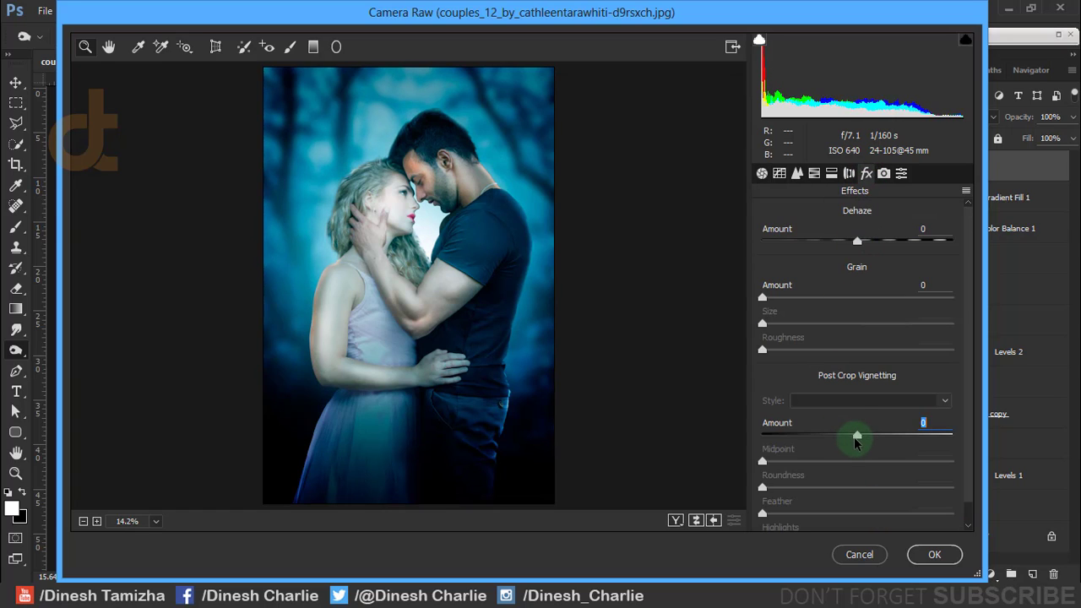
{"action": "left_click_drag", "start_coordinate": [857, 441], "coordinate": [828, 445]}
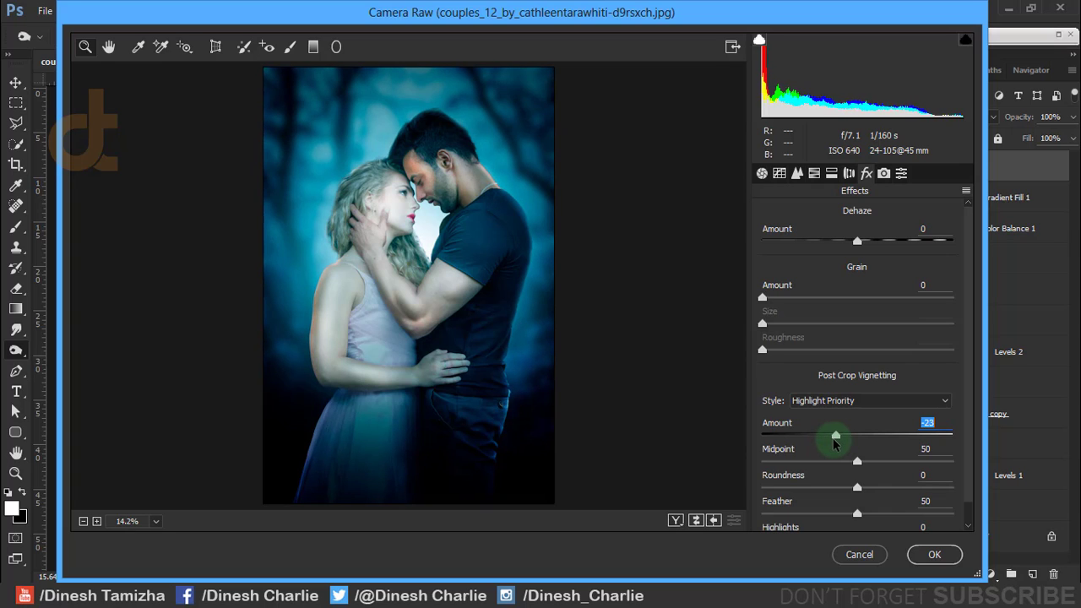
{"action": "left_click", "coordinate": [779, 173]}
{"action": "left_click", "coordinate": [762, 174]}
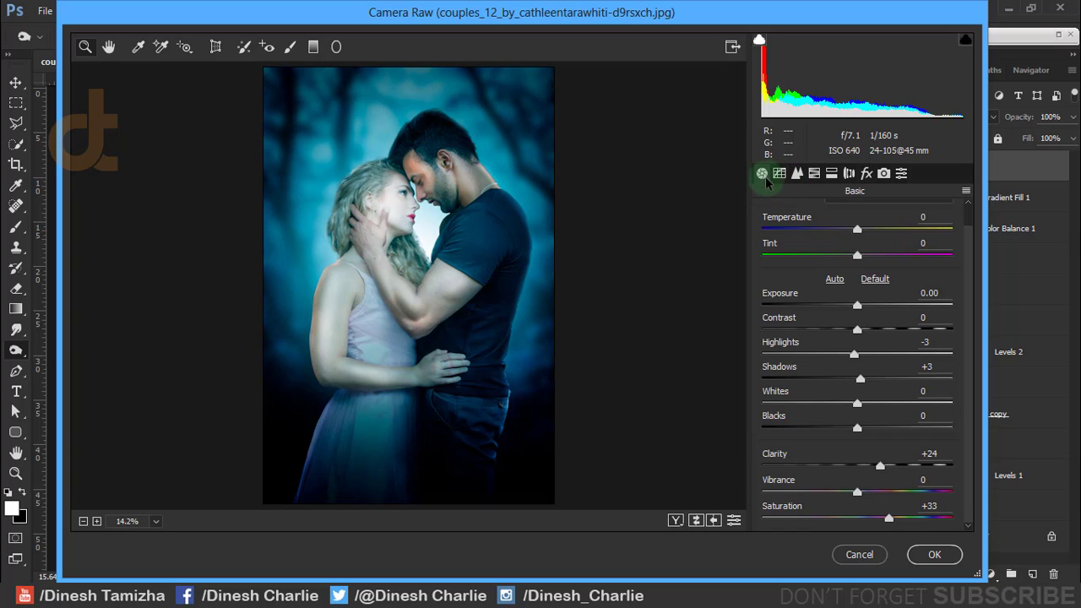
{"action": "left_click", "coordinate": [859, 231]}
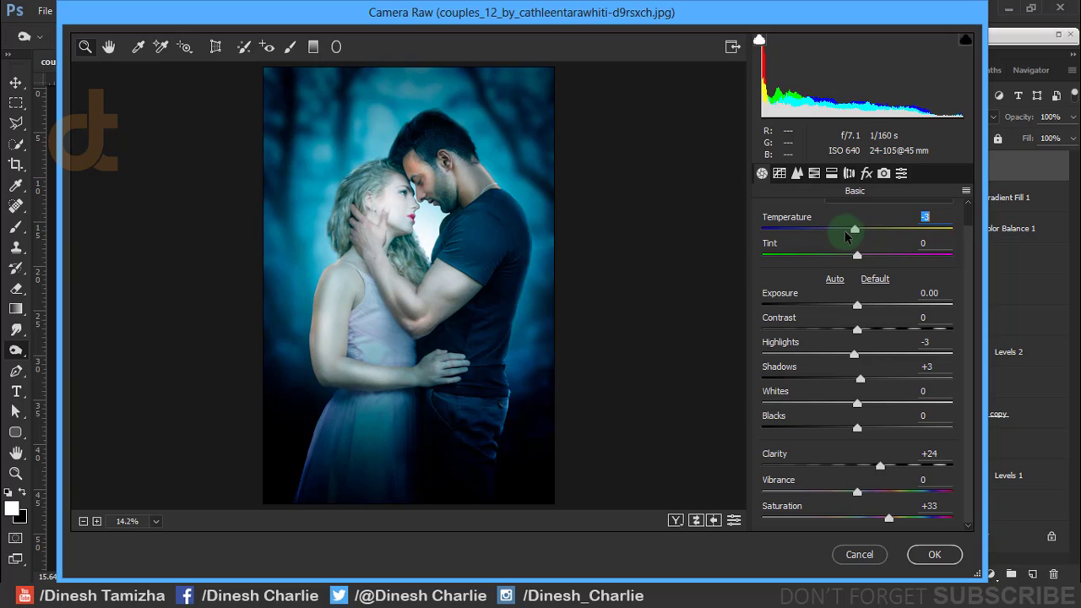
{"action": "left_click_drag", "start_coordinate": [844, 236], "coordinate": [843, 235]}
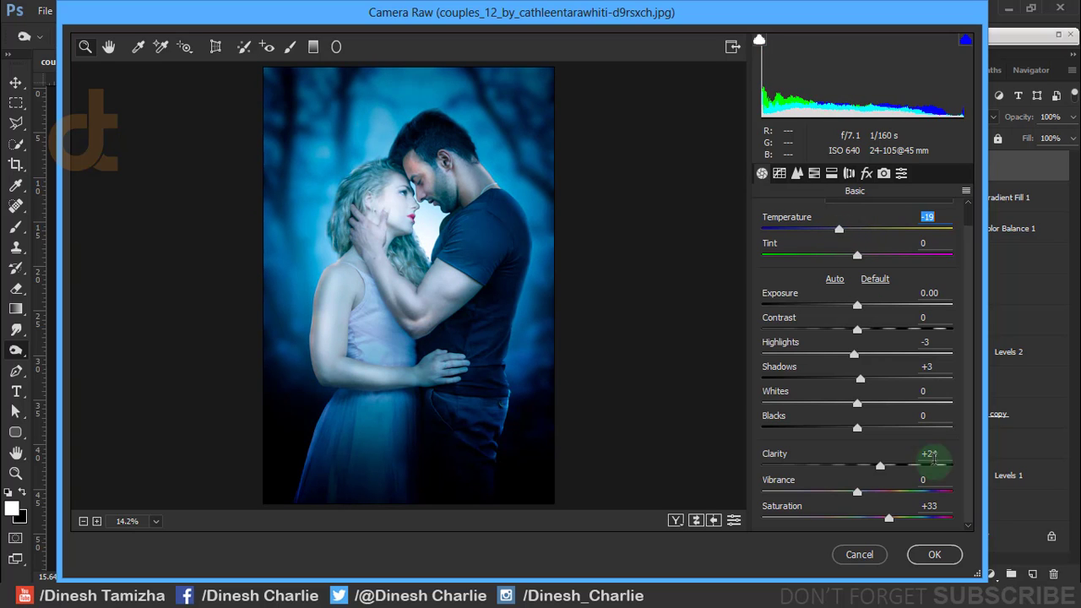
{"action": "left_click", "coordinate": [934, 554]}
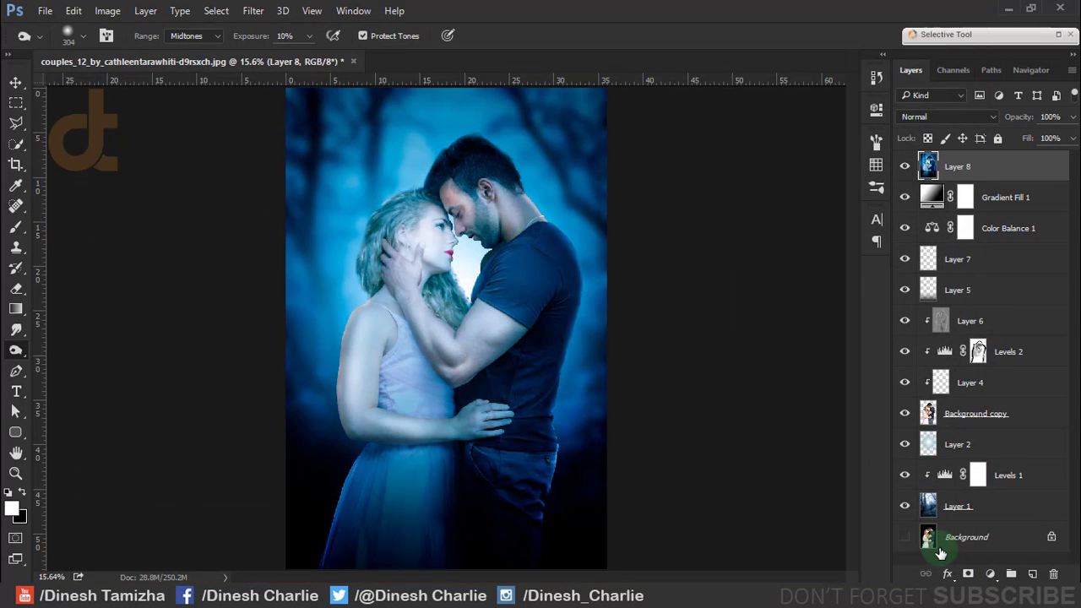